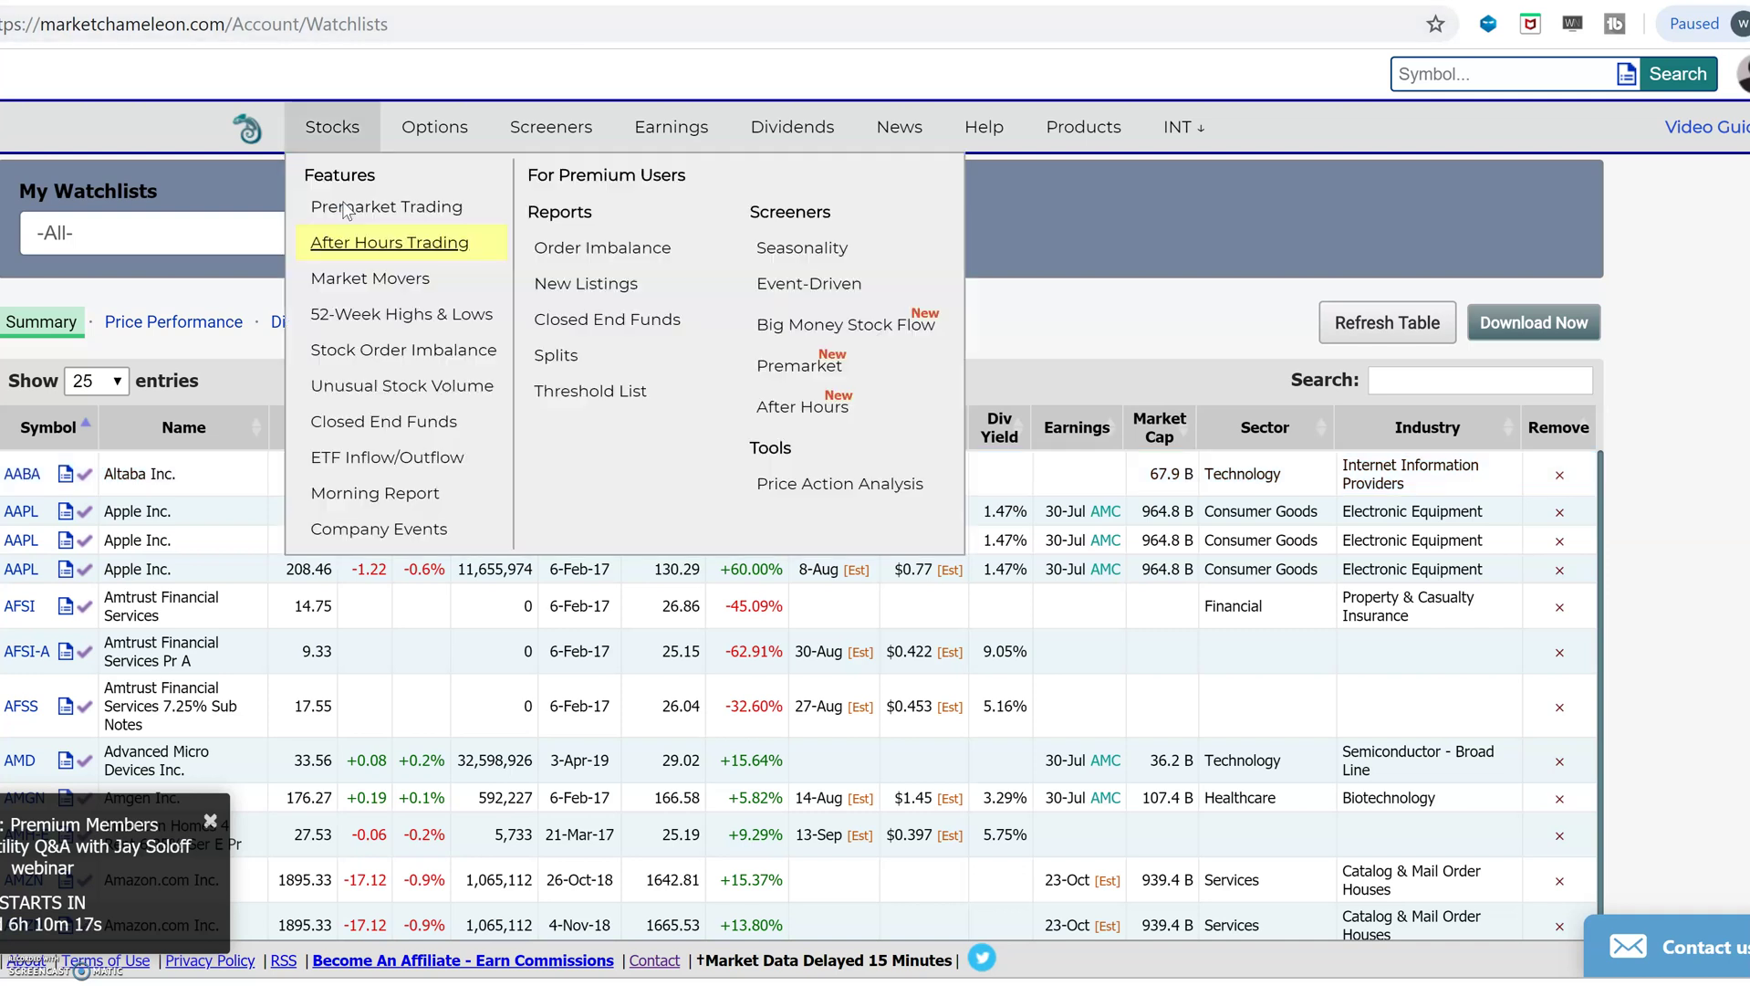
# Start a new watchlist named 'My top picks for week'
pyautogui.click(425, 248)
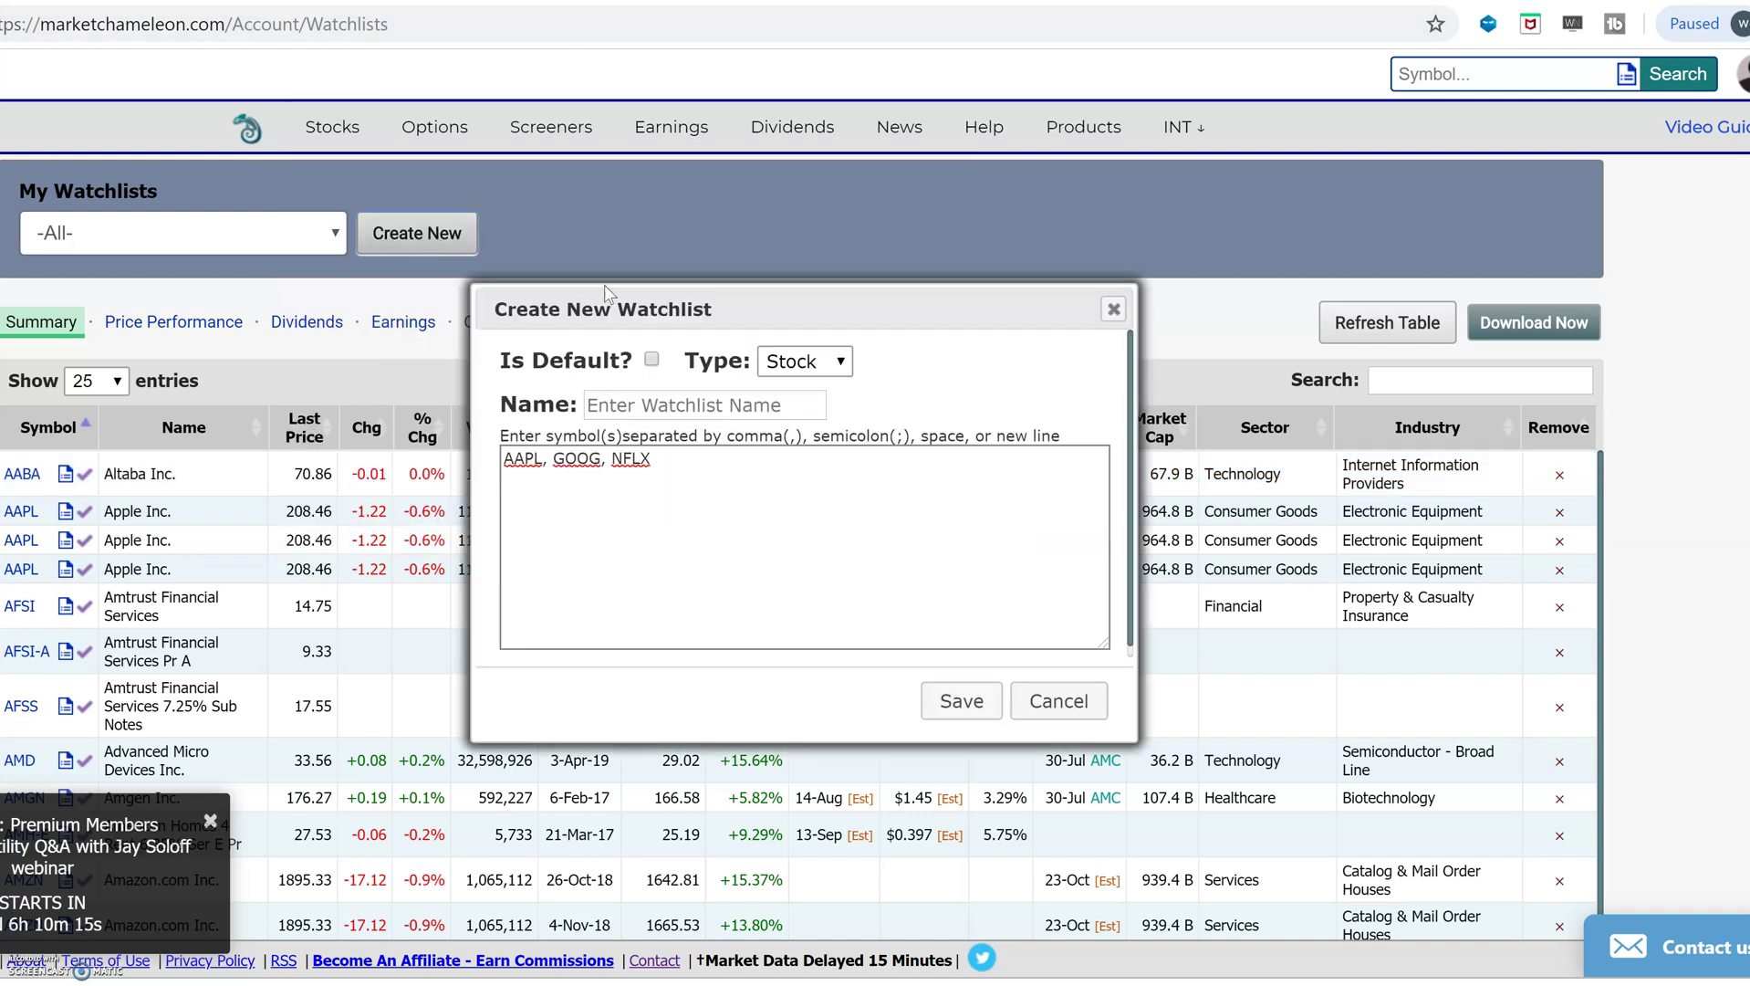
pyautogui.click(631, 405)
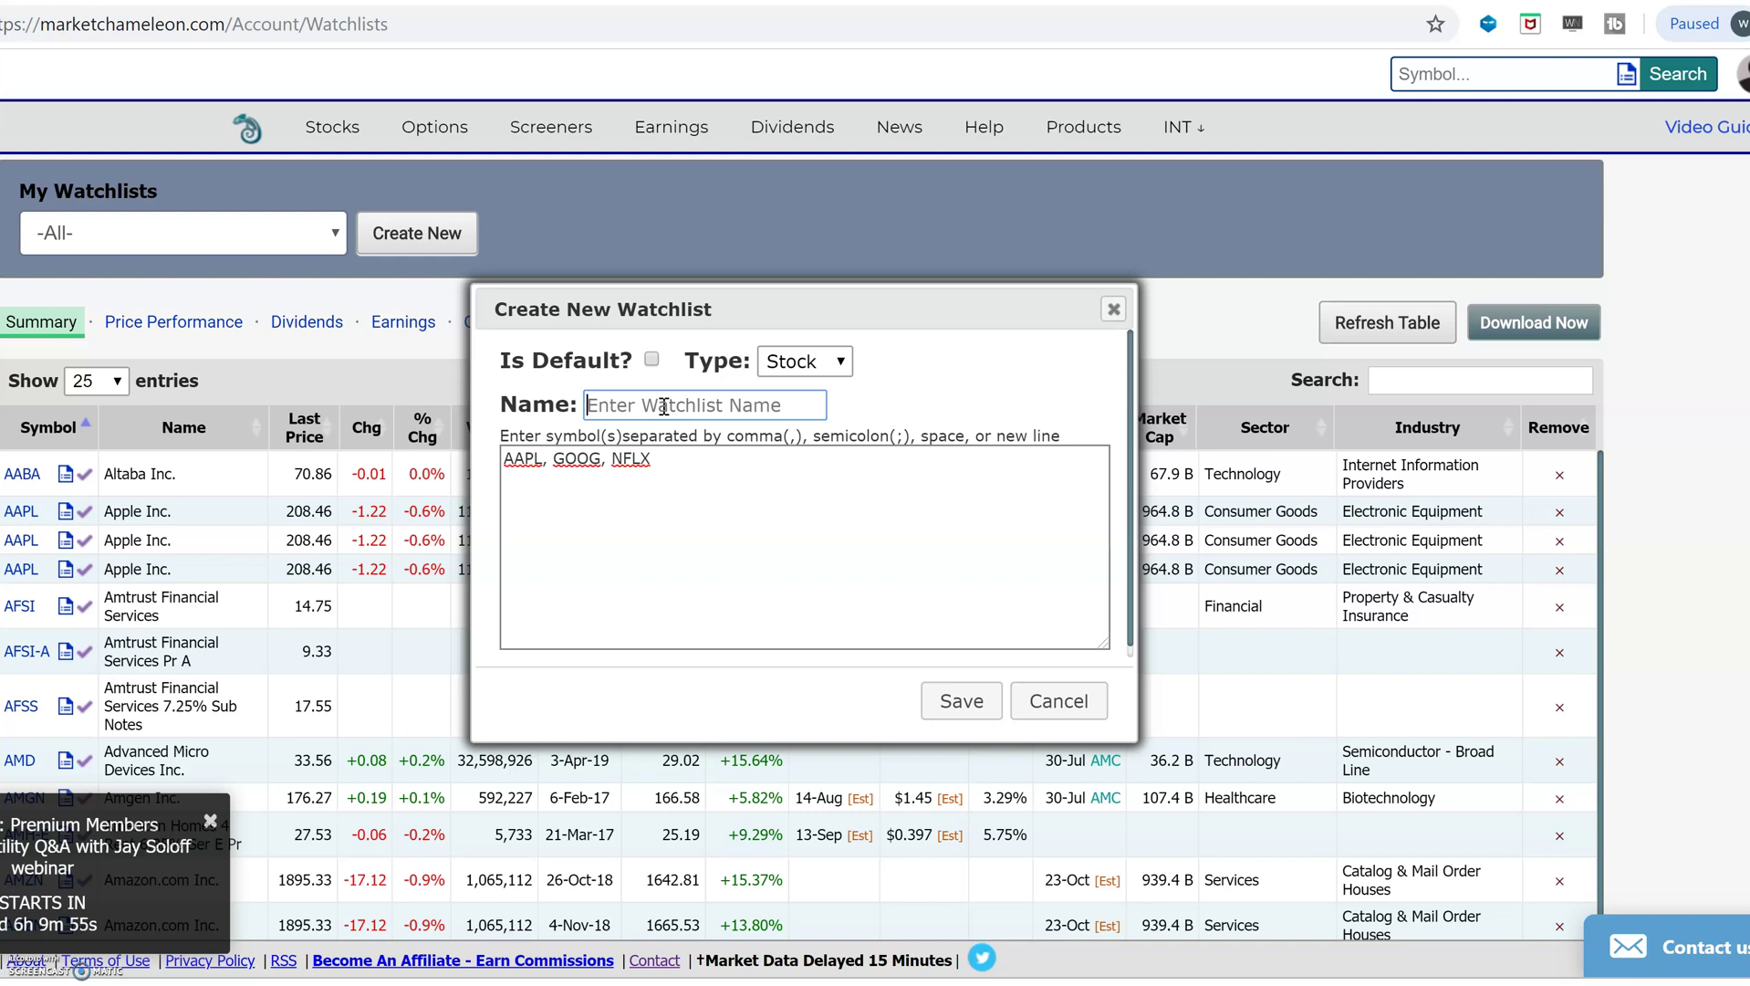
pyautogui.write('My top ')
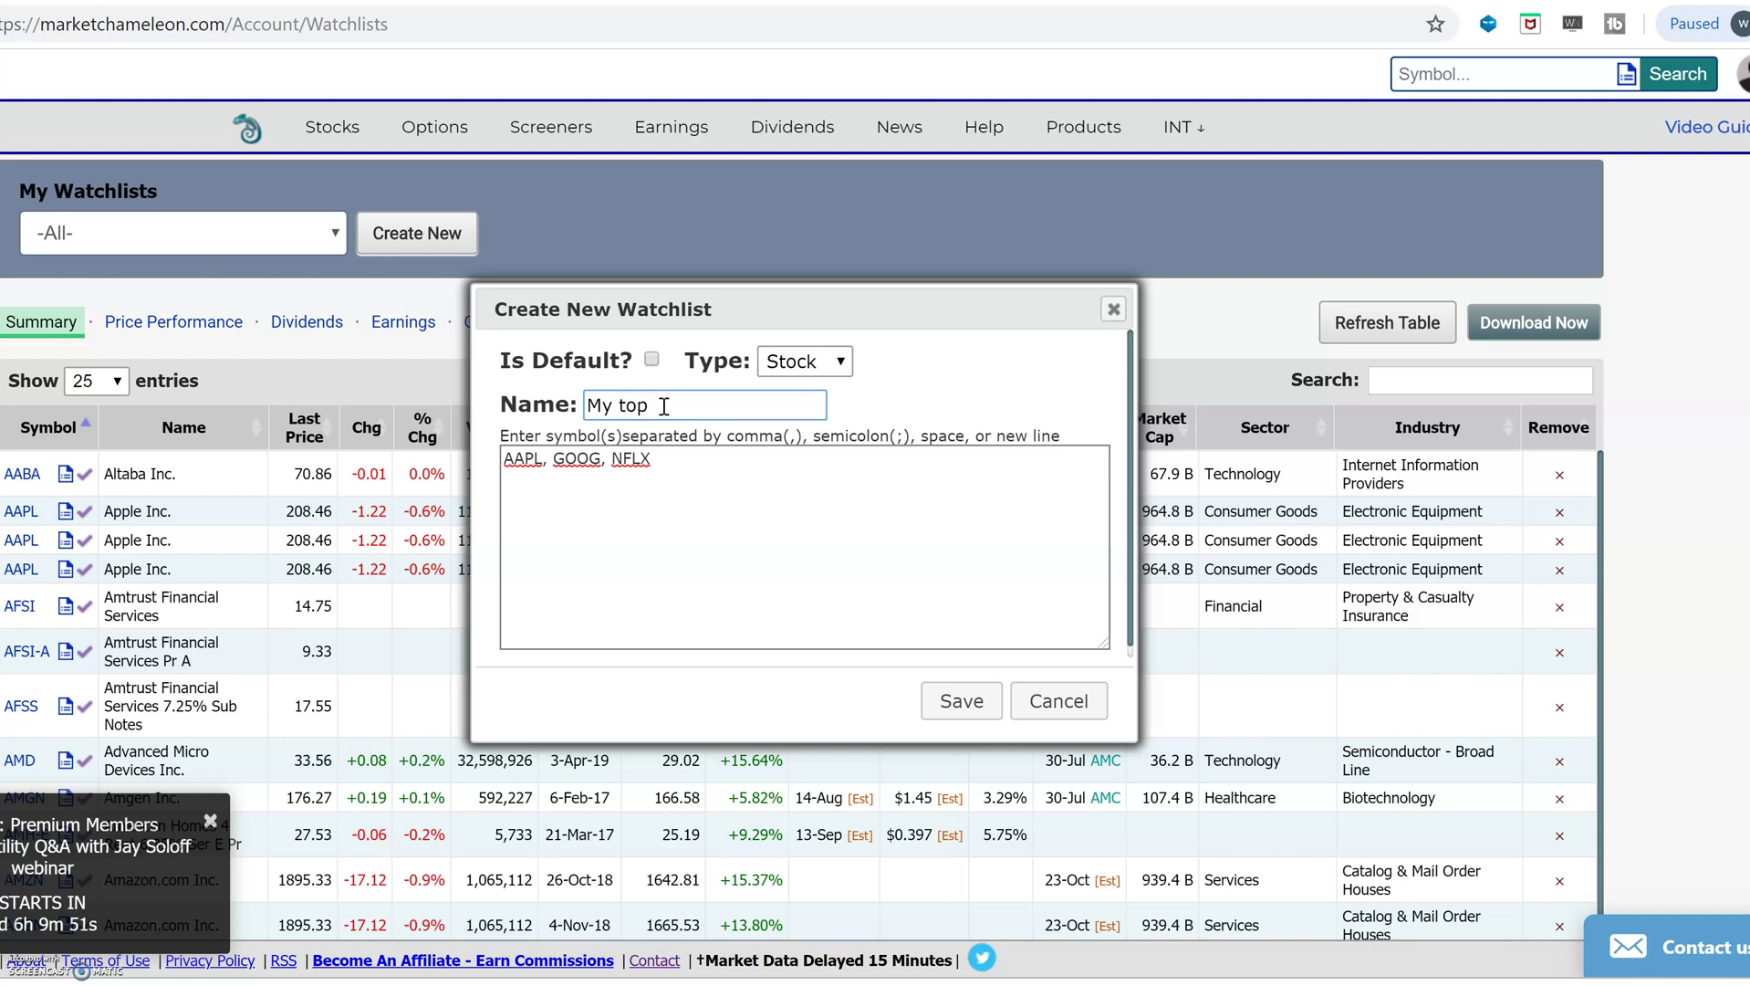
pyautogui.write('picks for week')
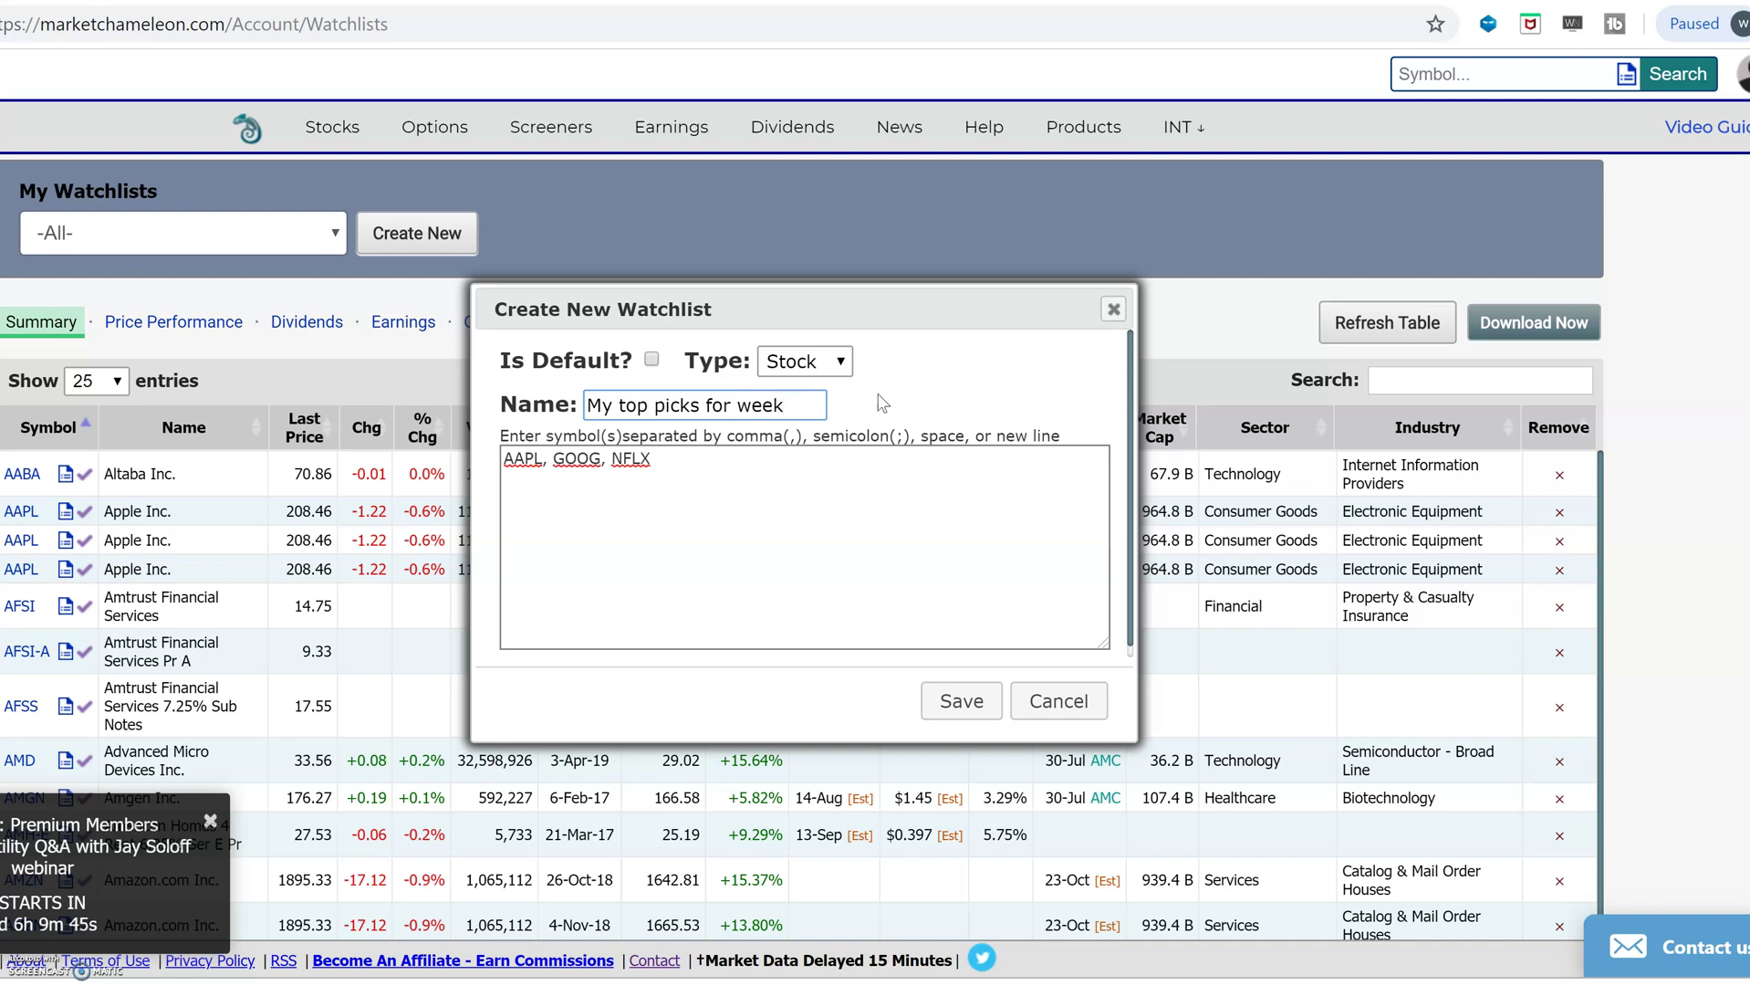
# Keep the type as Stock and replace the sample symbols with AAPL, GOOG, NFLX
pyautogui.click(839, 367)
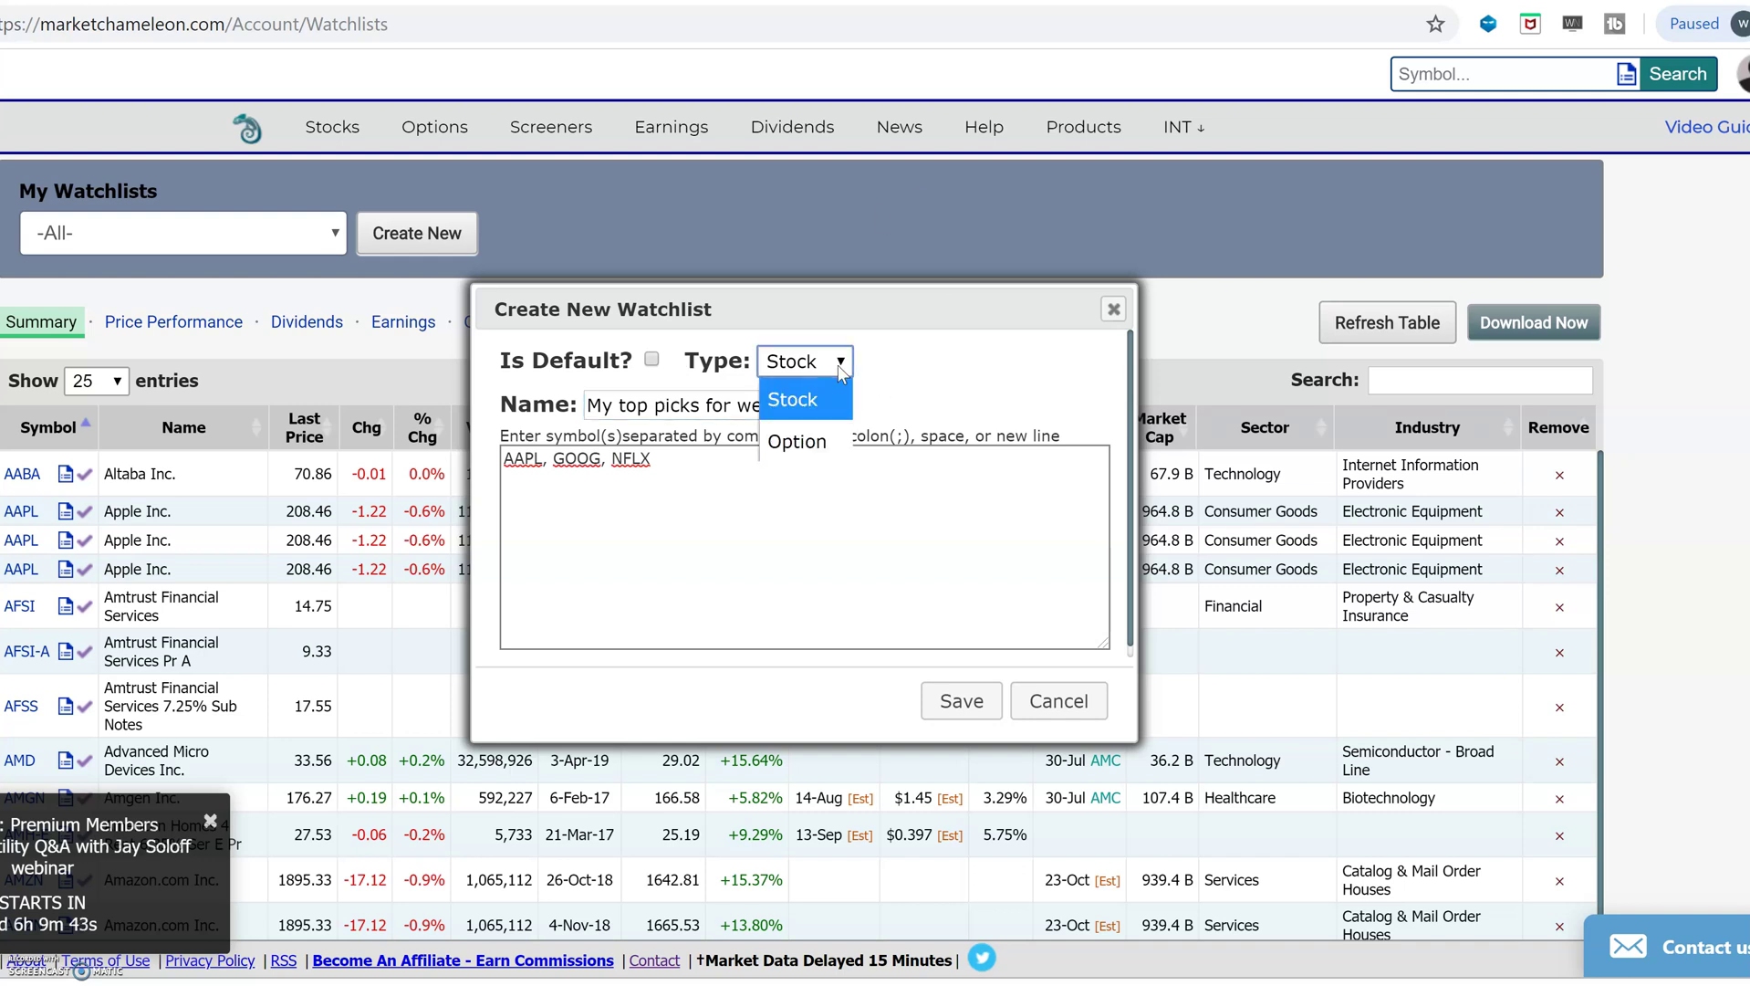
pyautogui.click(841, 369)
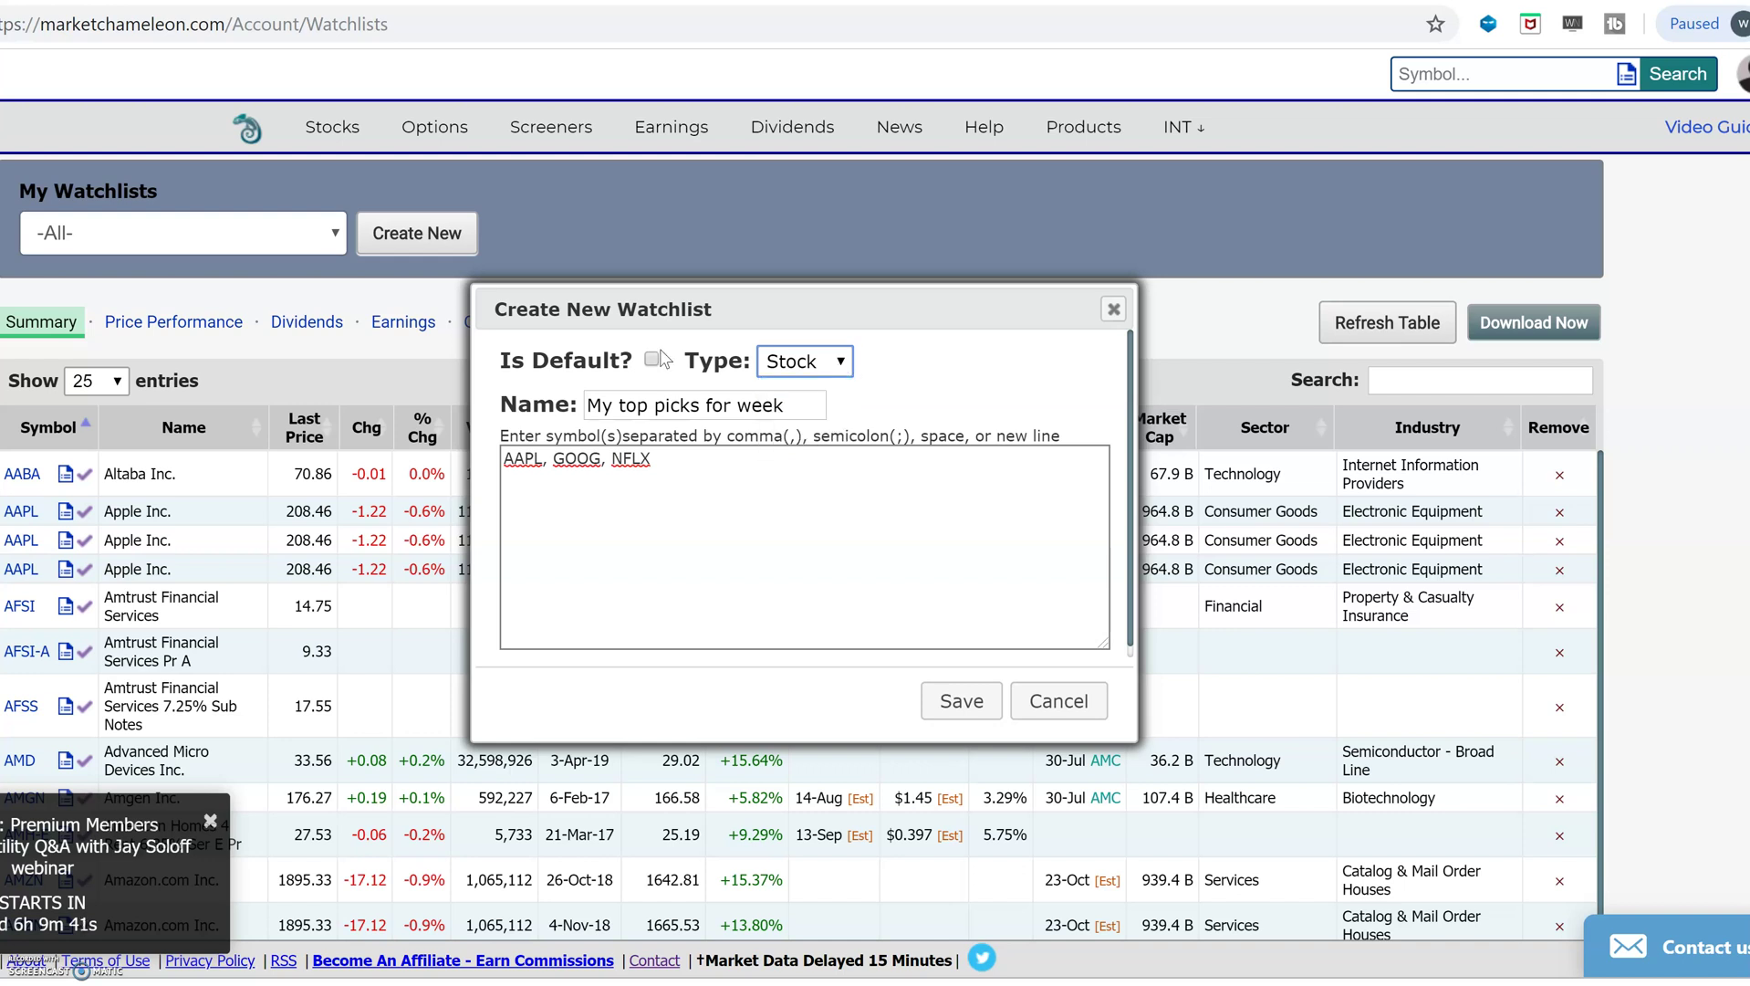
pyautogui.tripleClick(662, 467)
pyautogui.press('BackSpace')
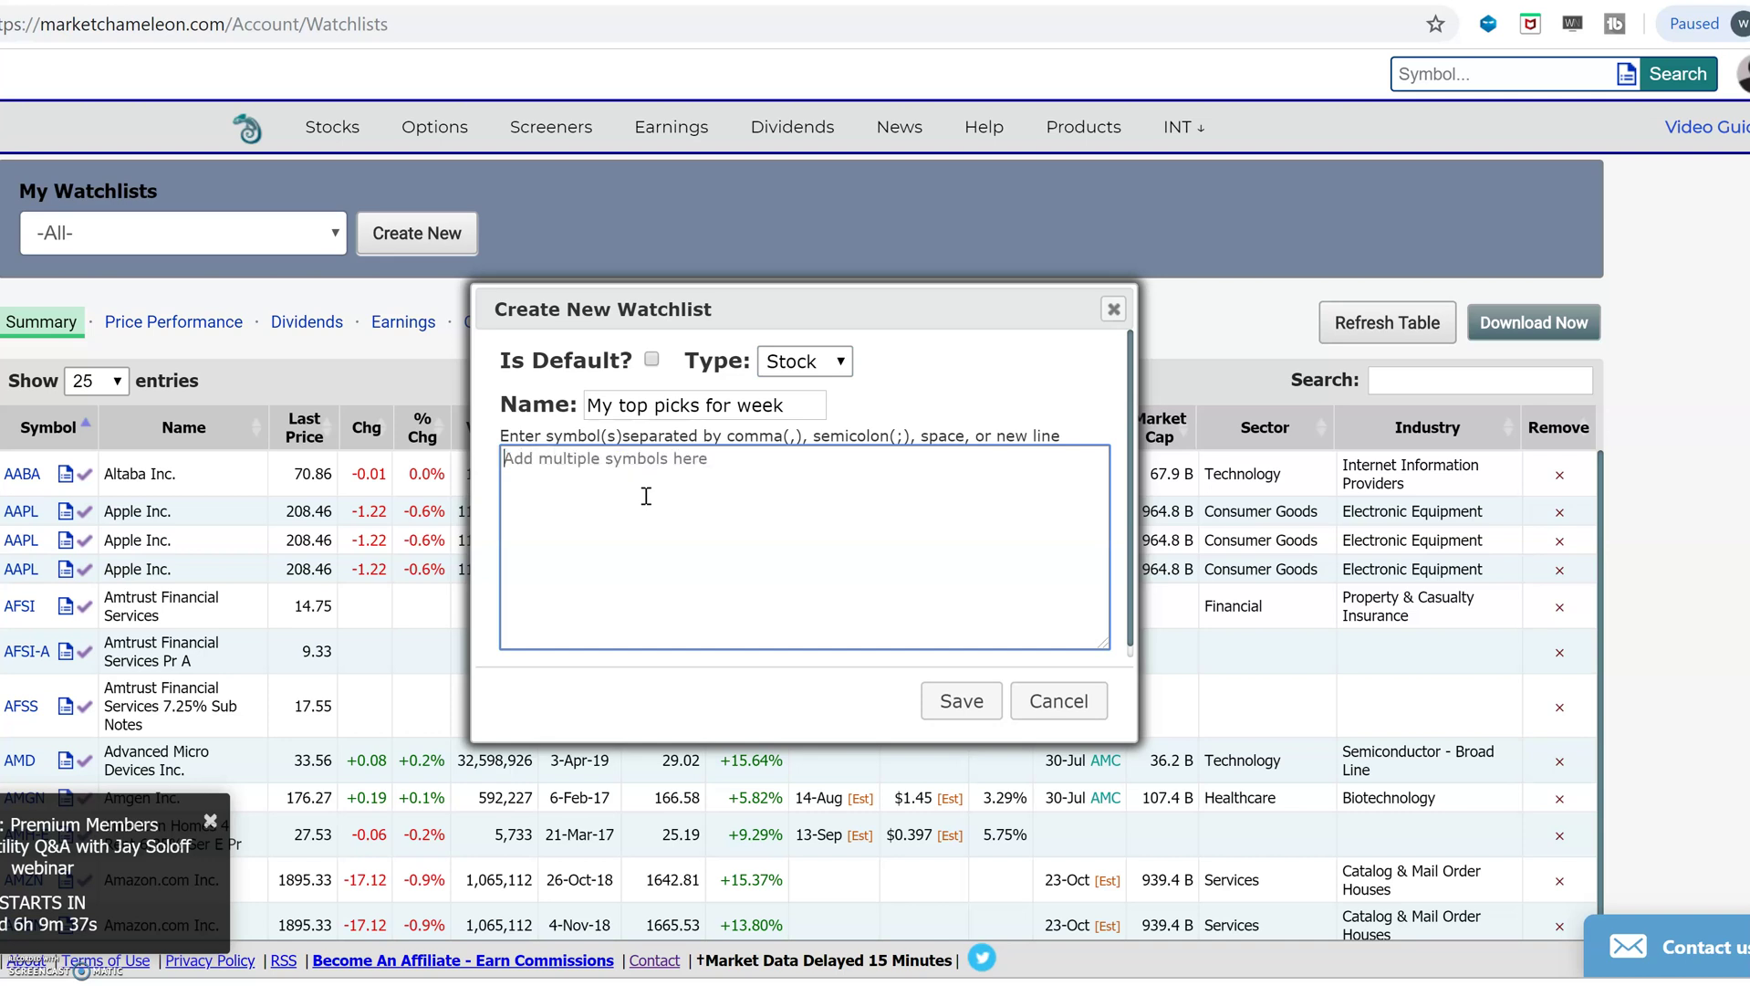
pyautogui.write('AAP')
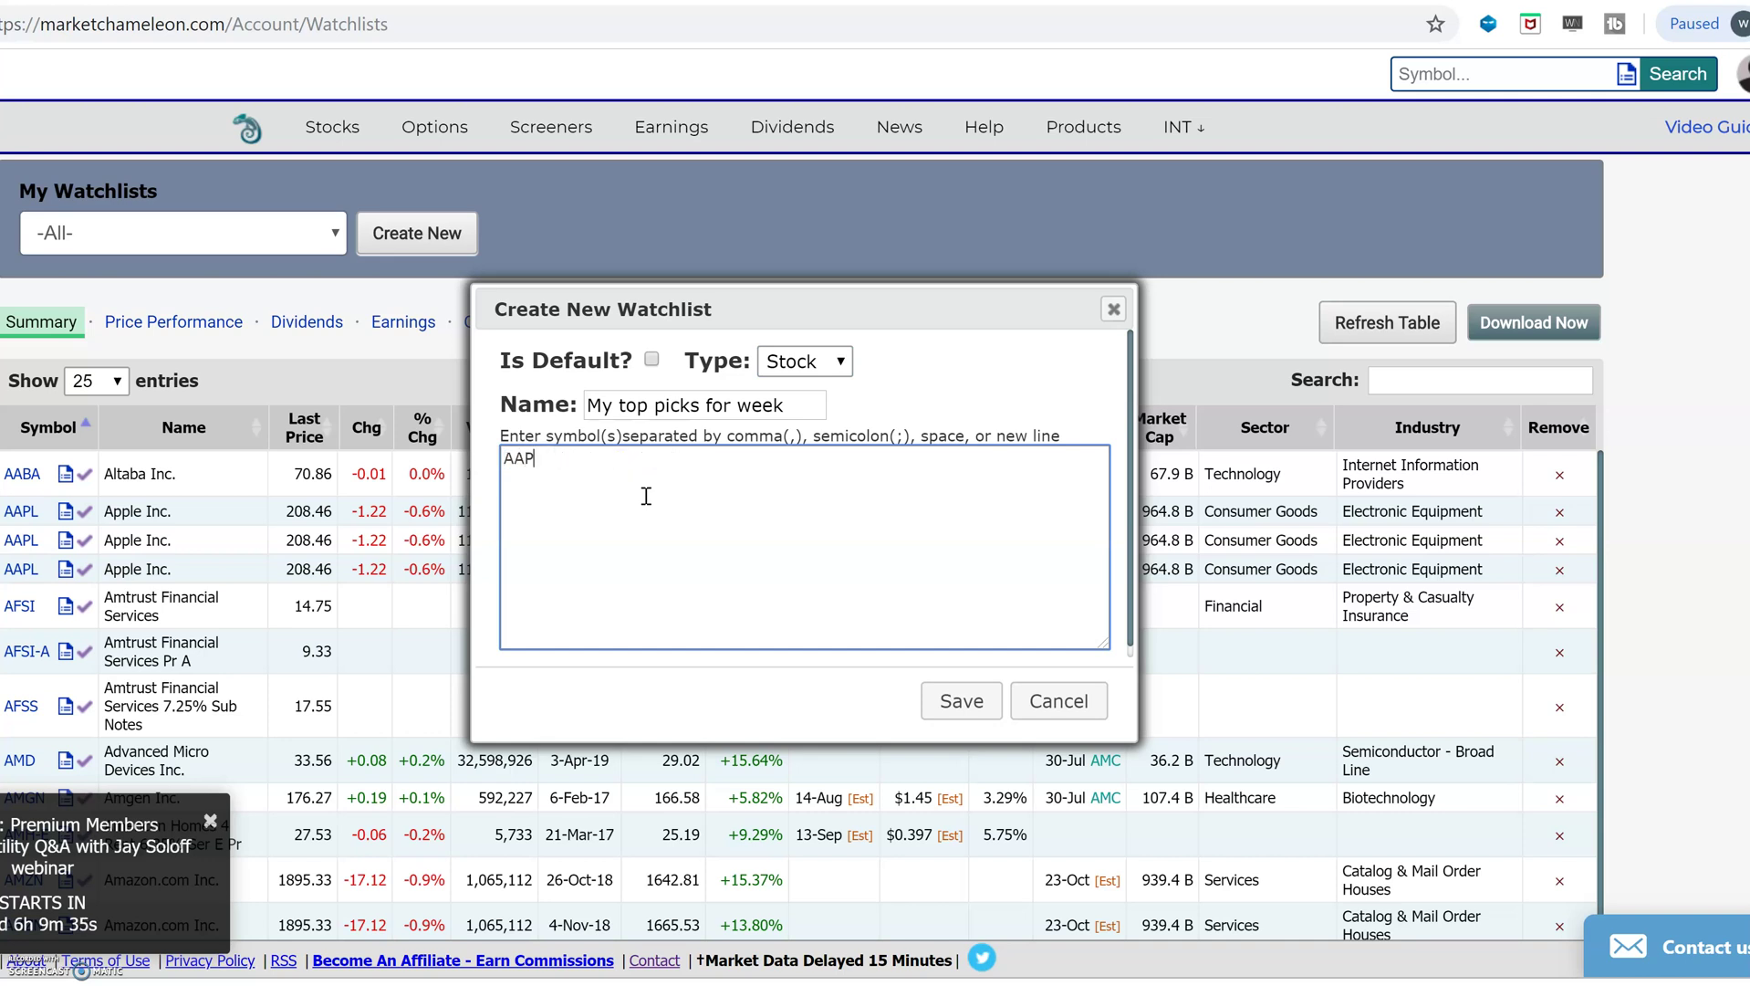
pyautogui.write('L, GOOG, NFLX')
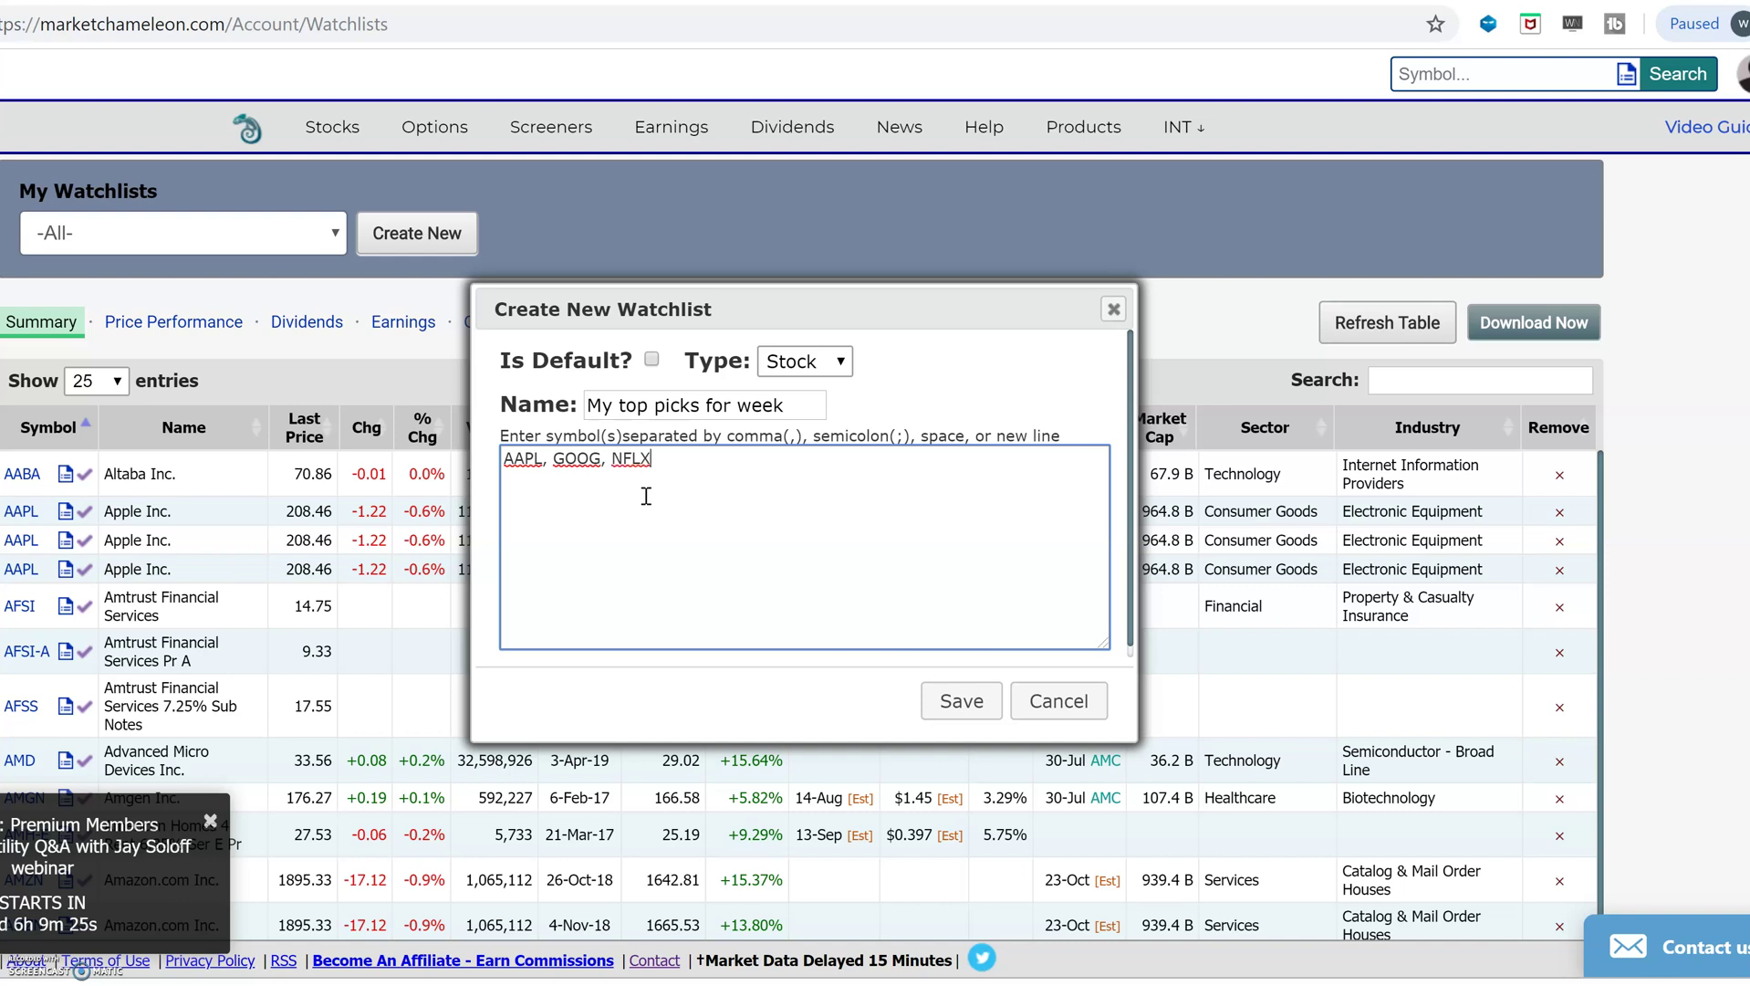
# Save the watchlist, then open and close Add Multiple Symbols without adding anything
pyautogui.click(960, 701)
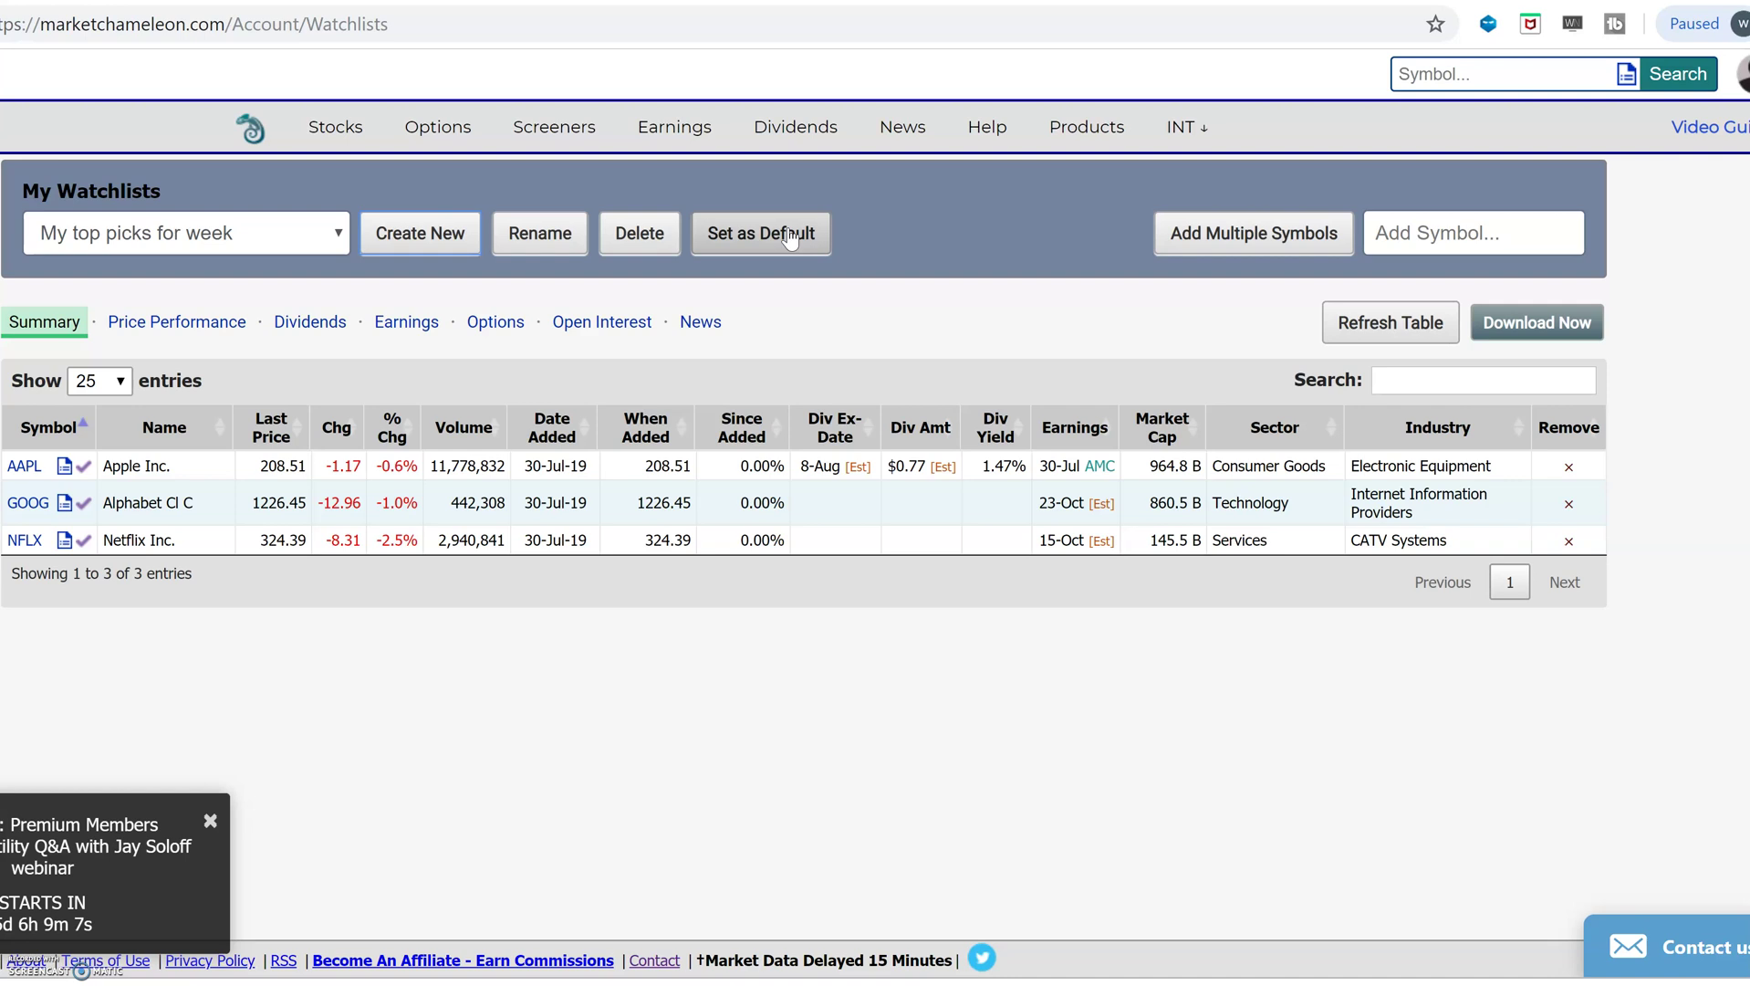
pyautogui.click(1256, 241)
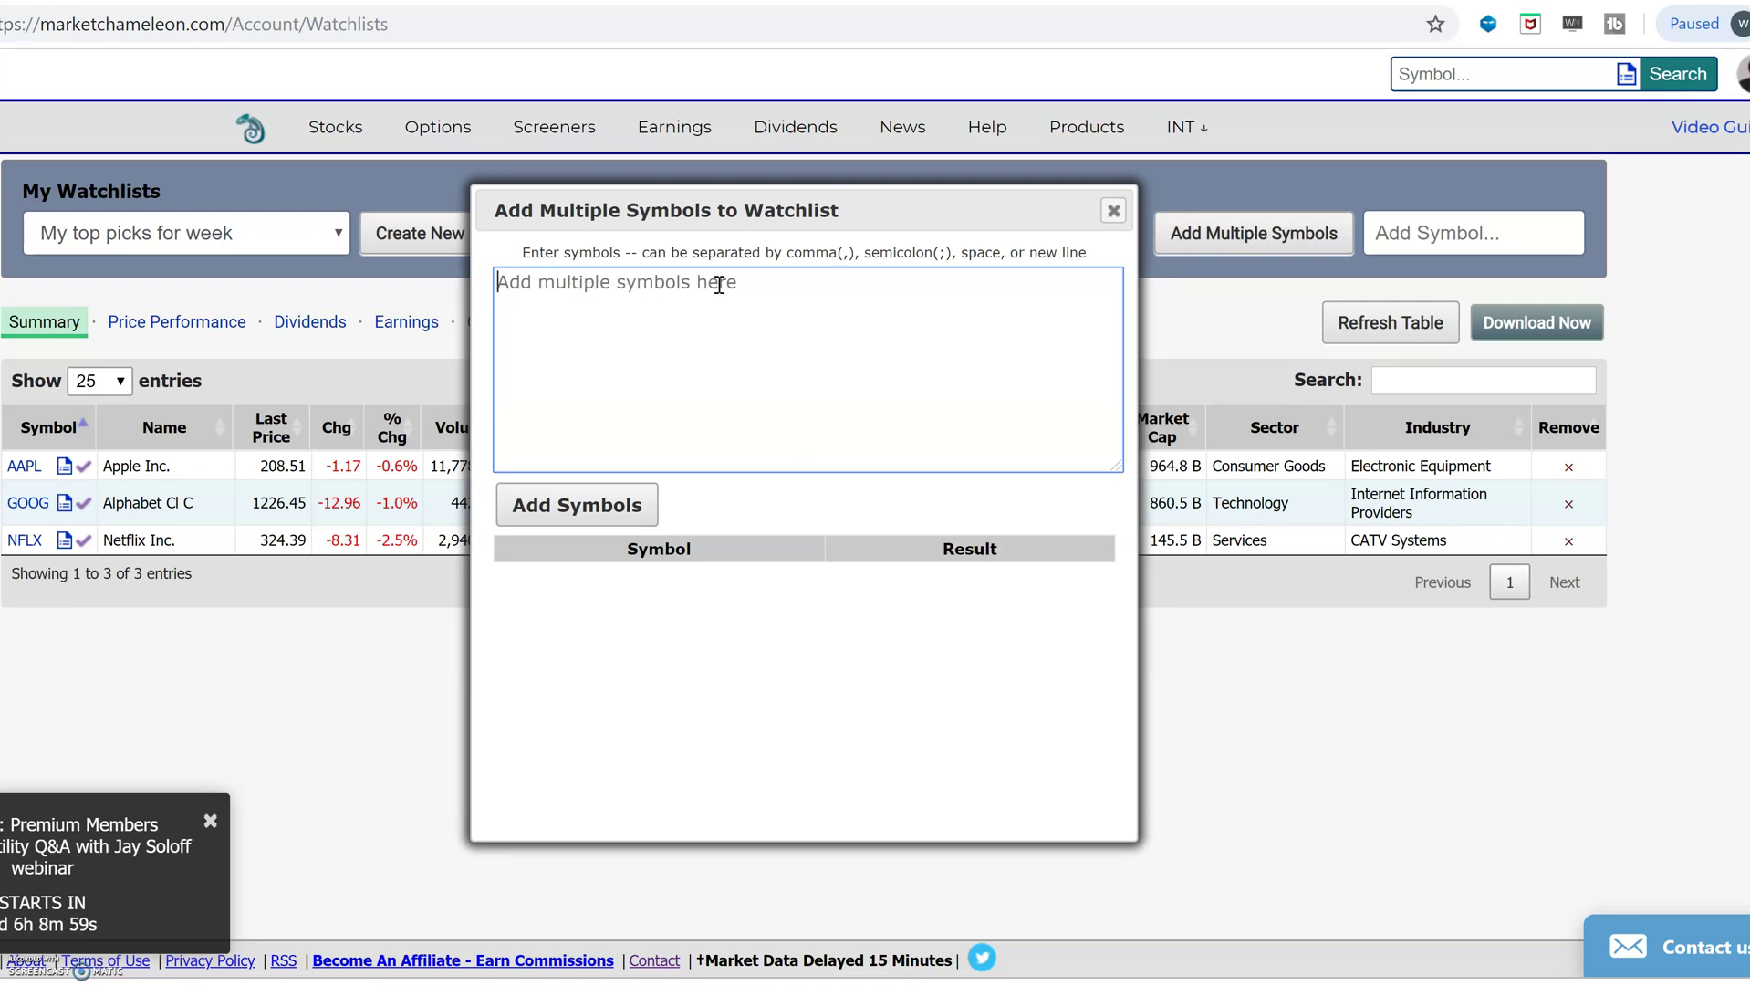
pyautogui.click(1114, 213)
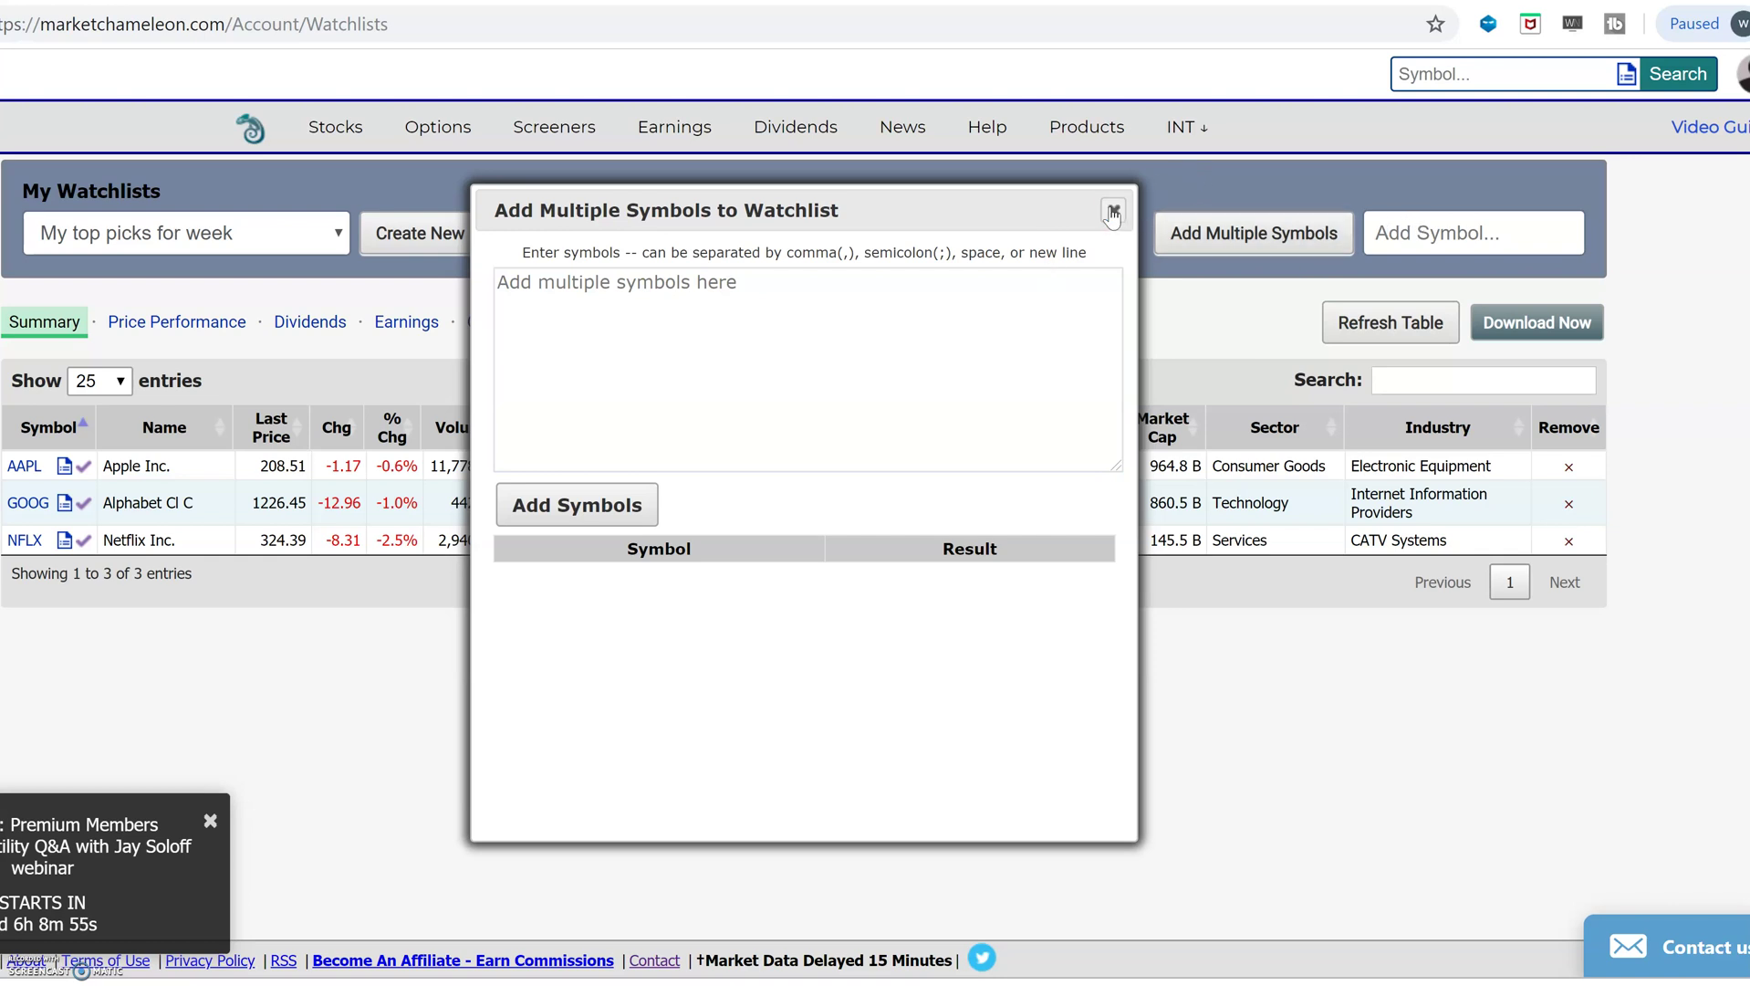
pyautogui.click(1112, 213)
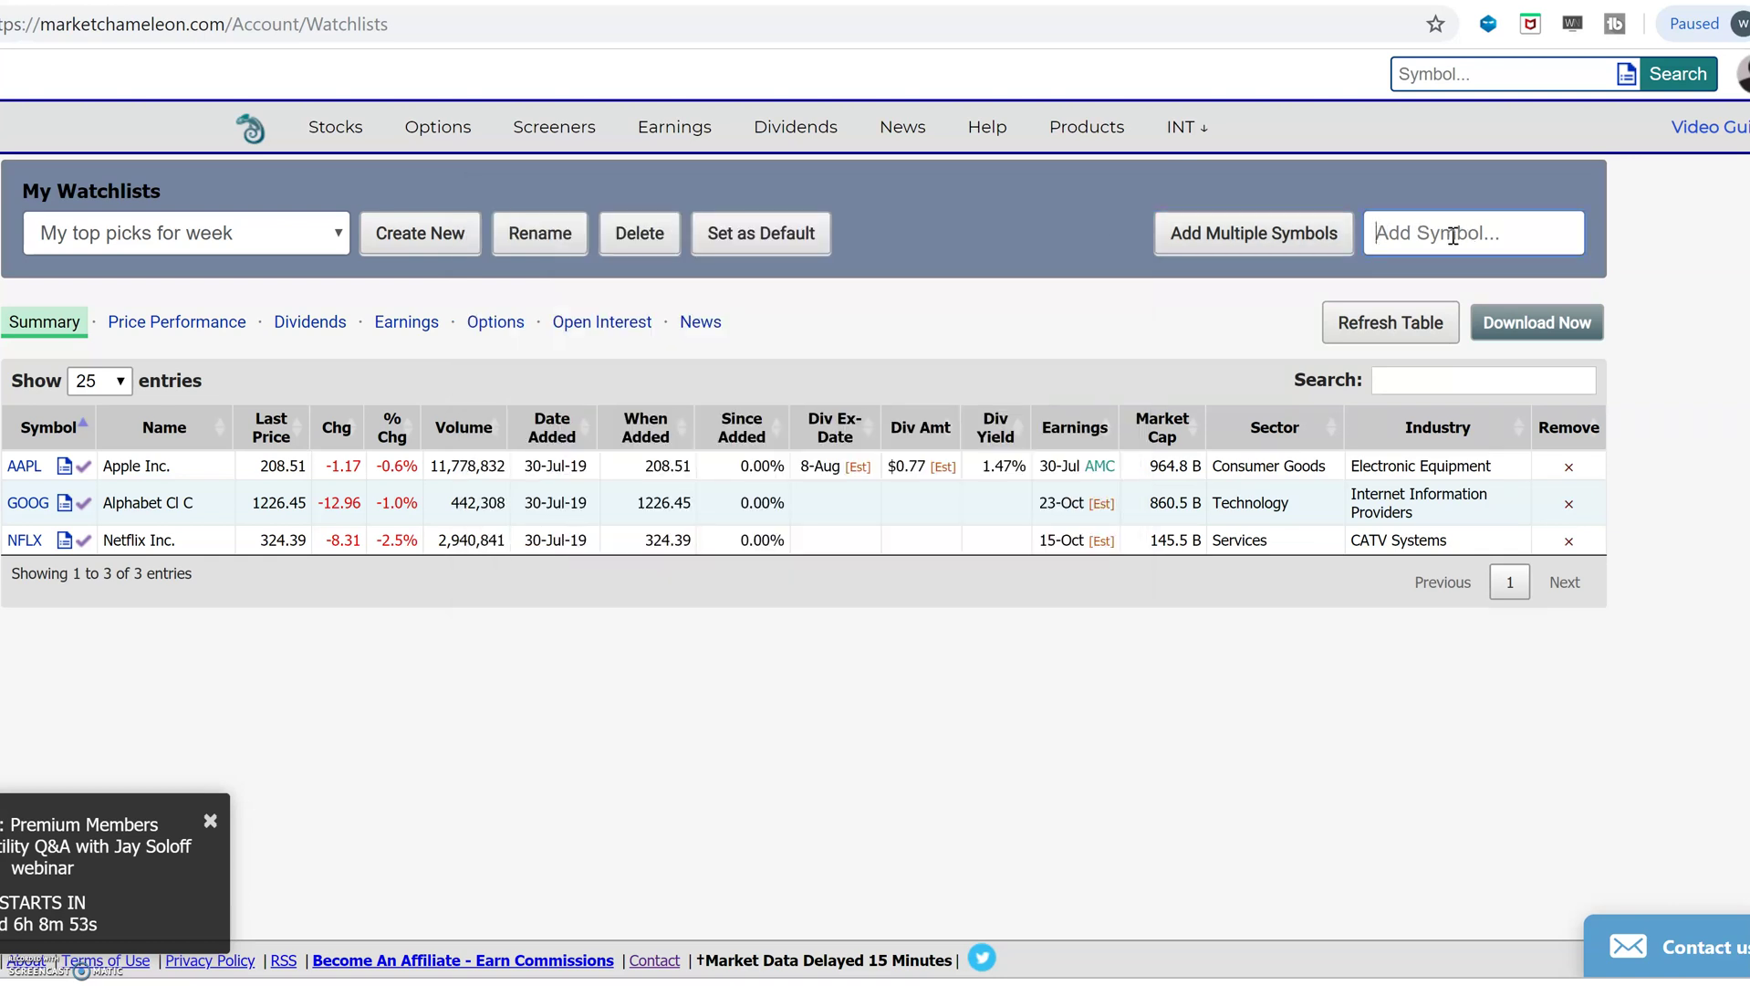
# Add FB (Facebook Inc. - Class A) to the watchlist, then select AAPL's price-when-added value
pyautogui.write('FB')
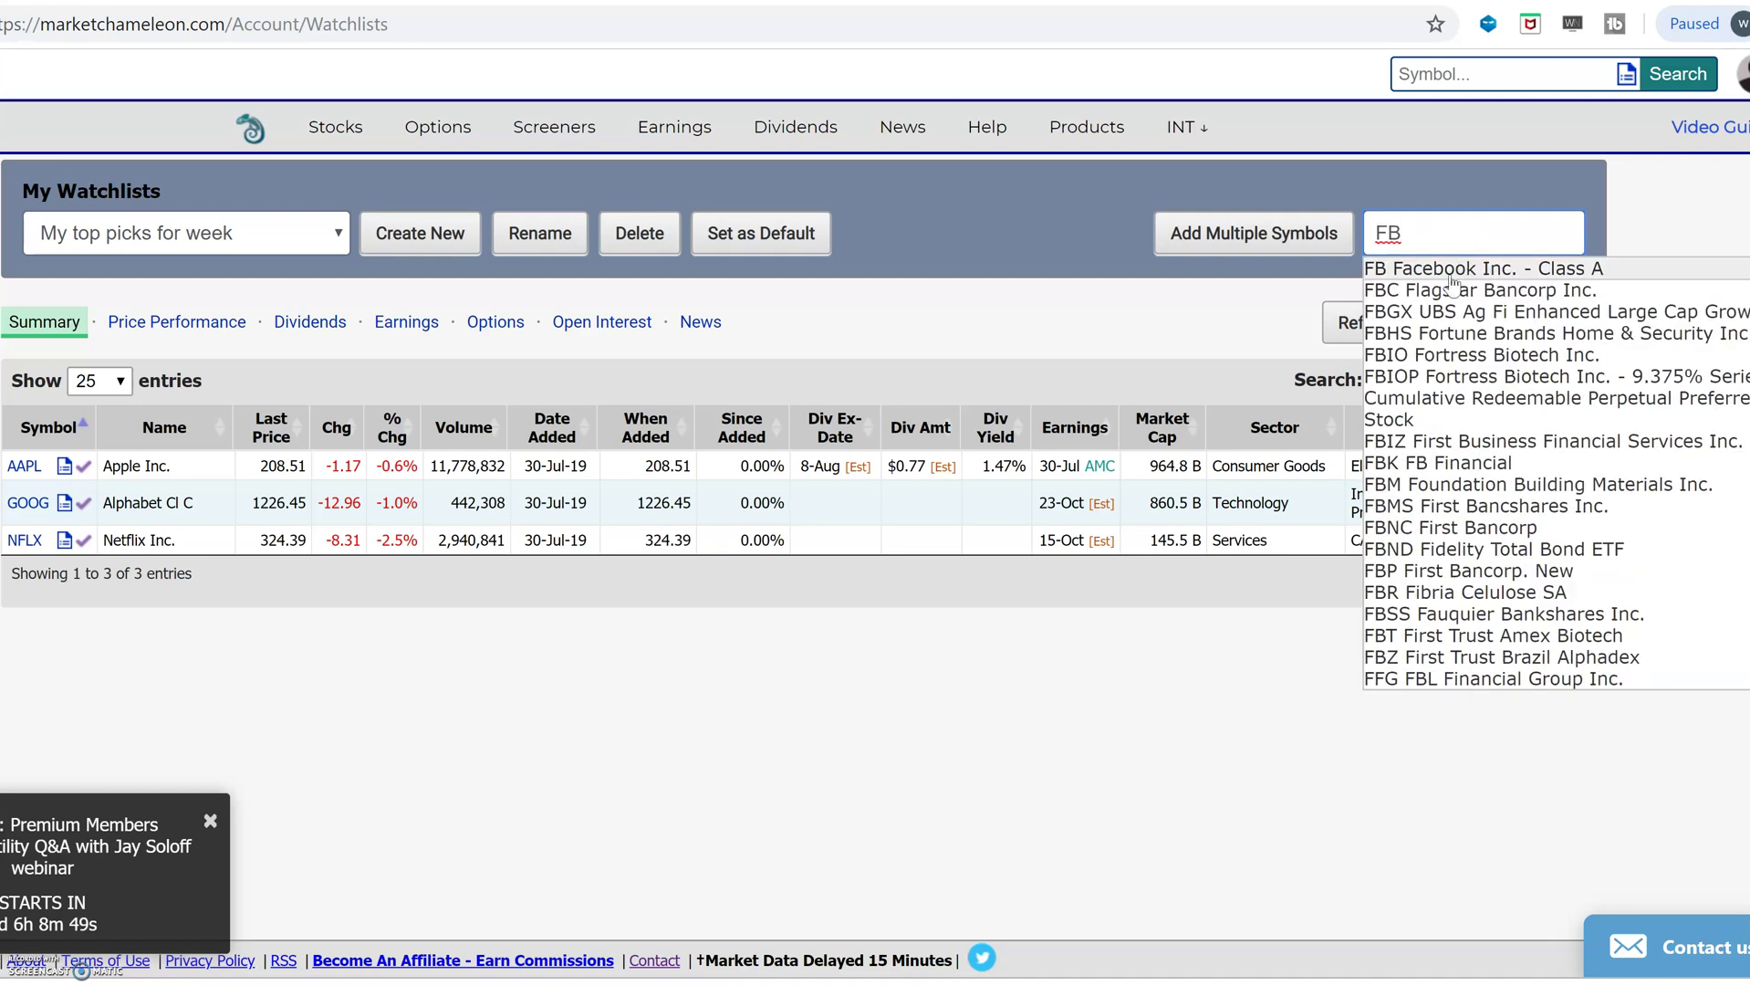
pyautogui.click(1452, 277)
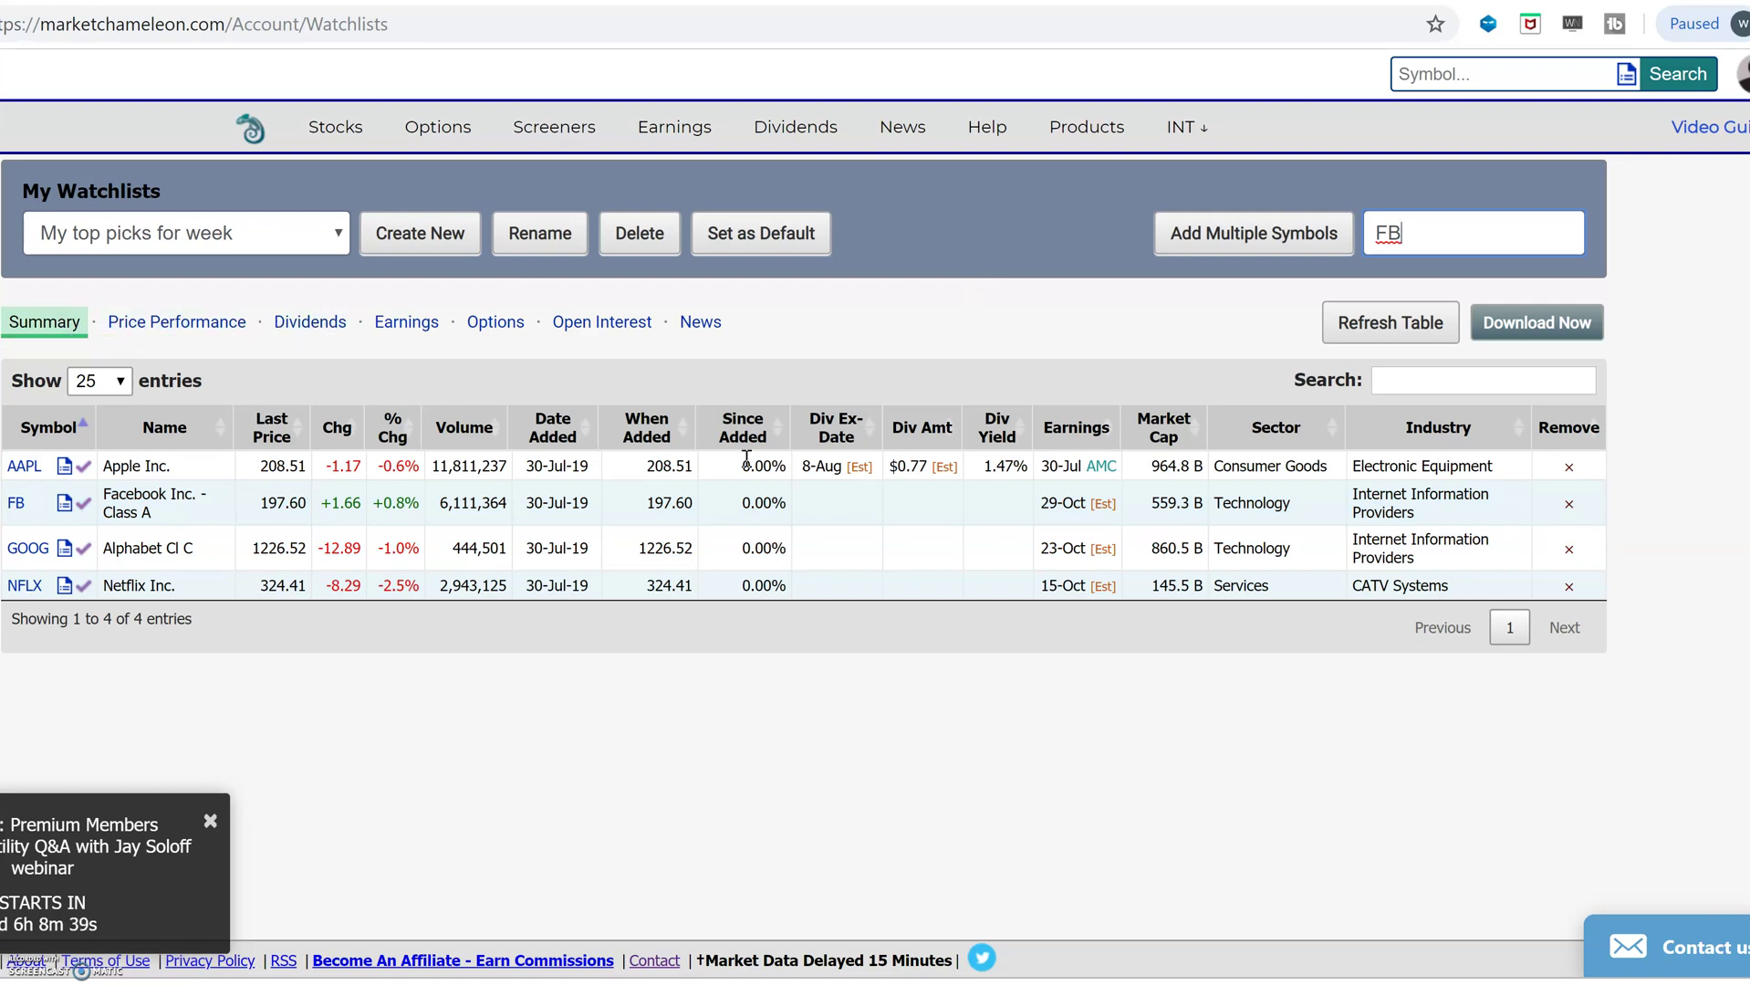
pyautogui.moveTo(690, 471); pyautogui.dragTo(652, 466)
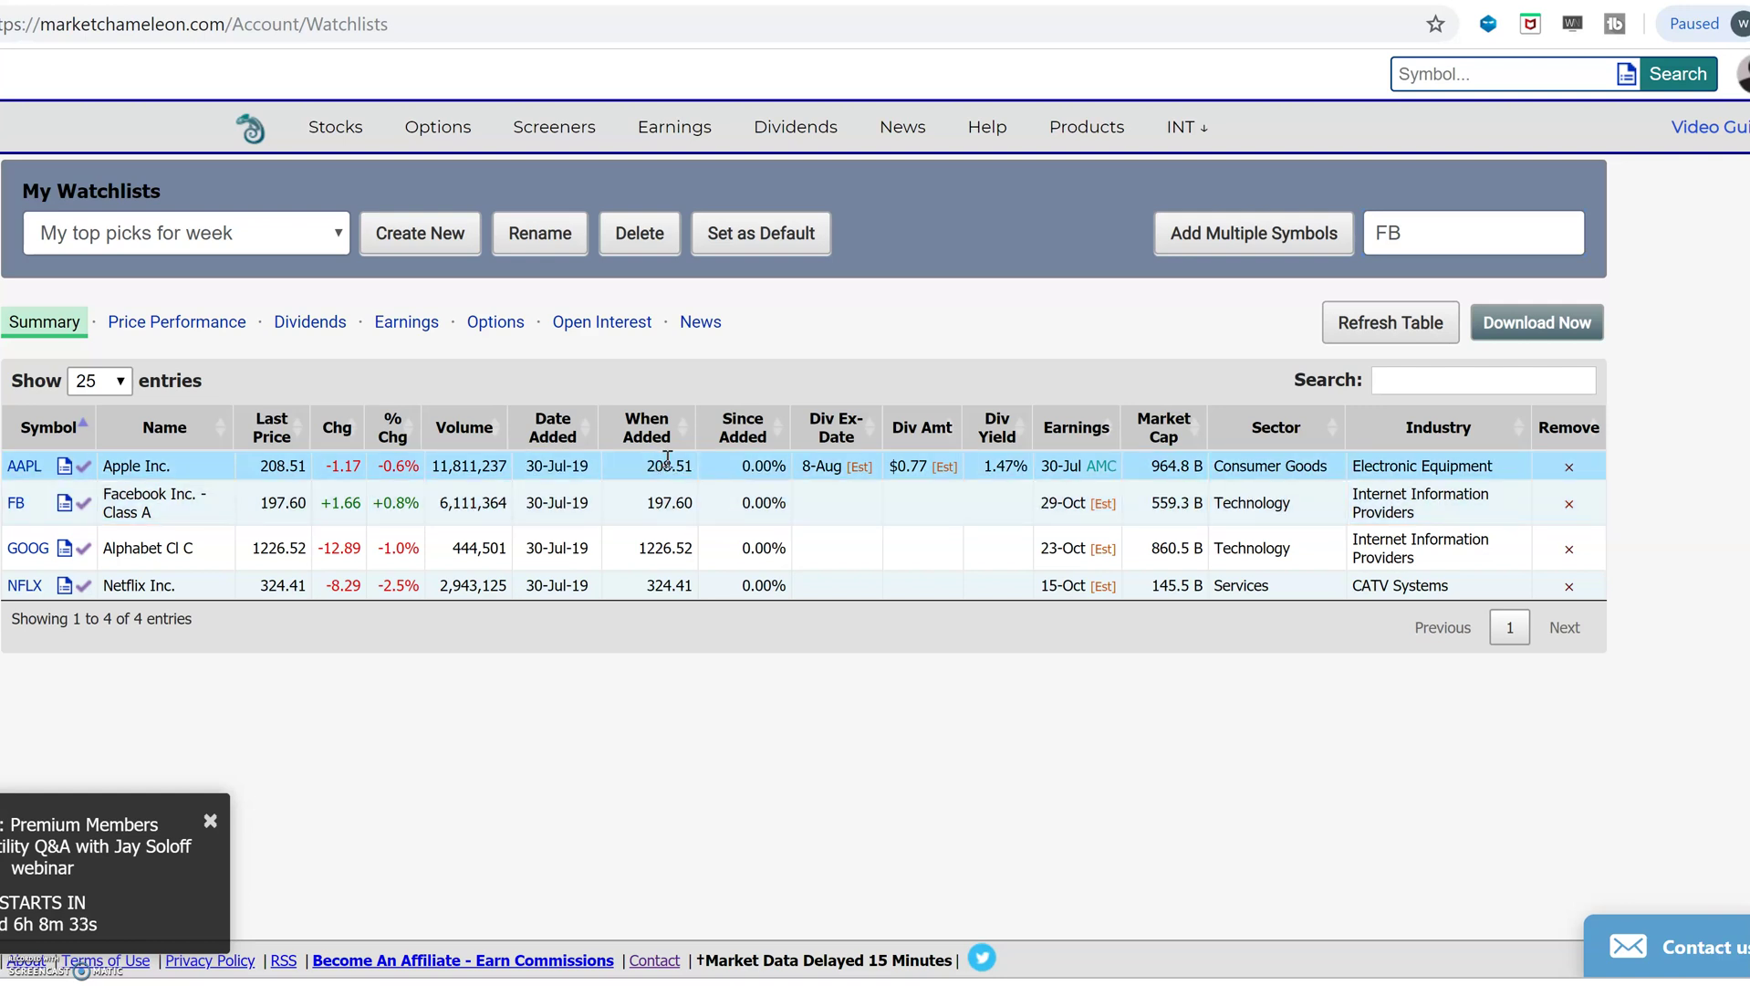
pyautogui.doubleClick(685, 467)
# View Price Performance, Dividends, Earnings, Options, Open Interest and News, then return to Summary
pyautogui.click(167, 330)
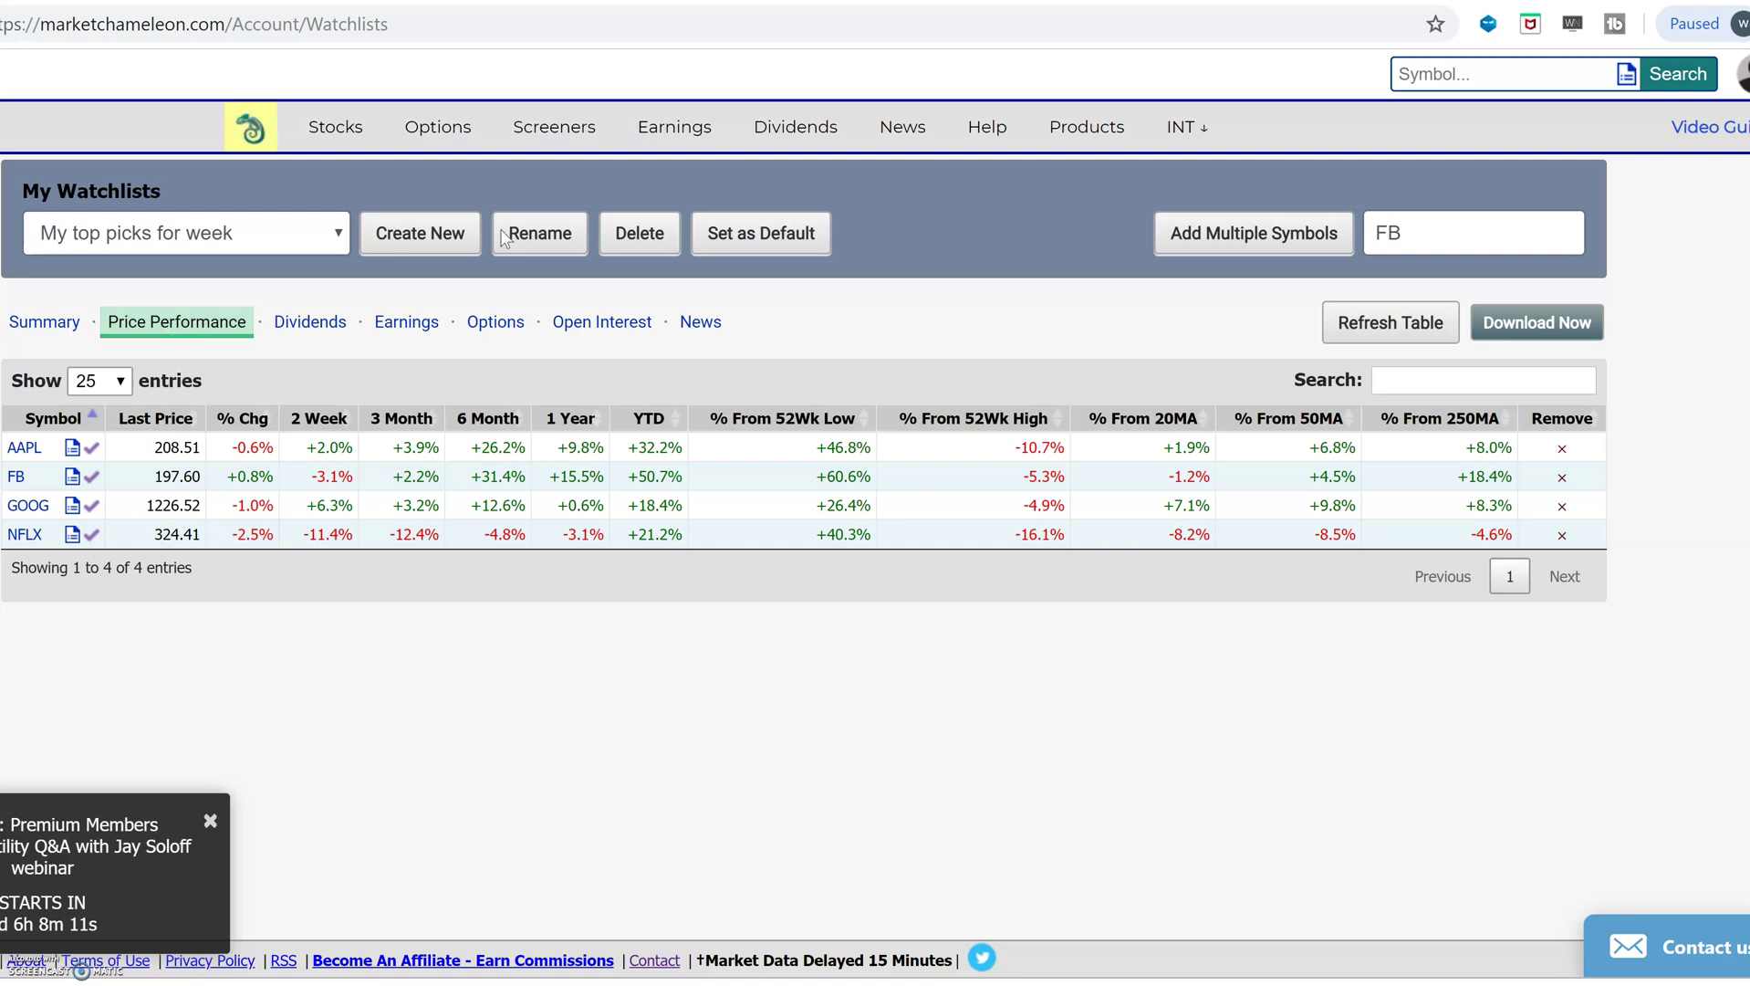
pyautogui.click(315, 323)
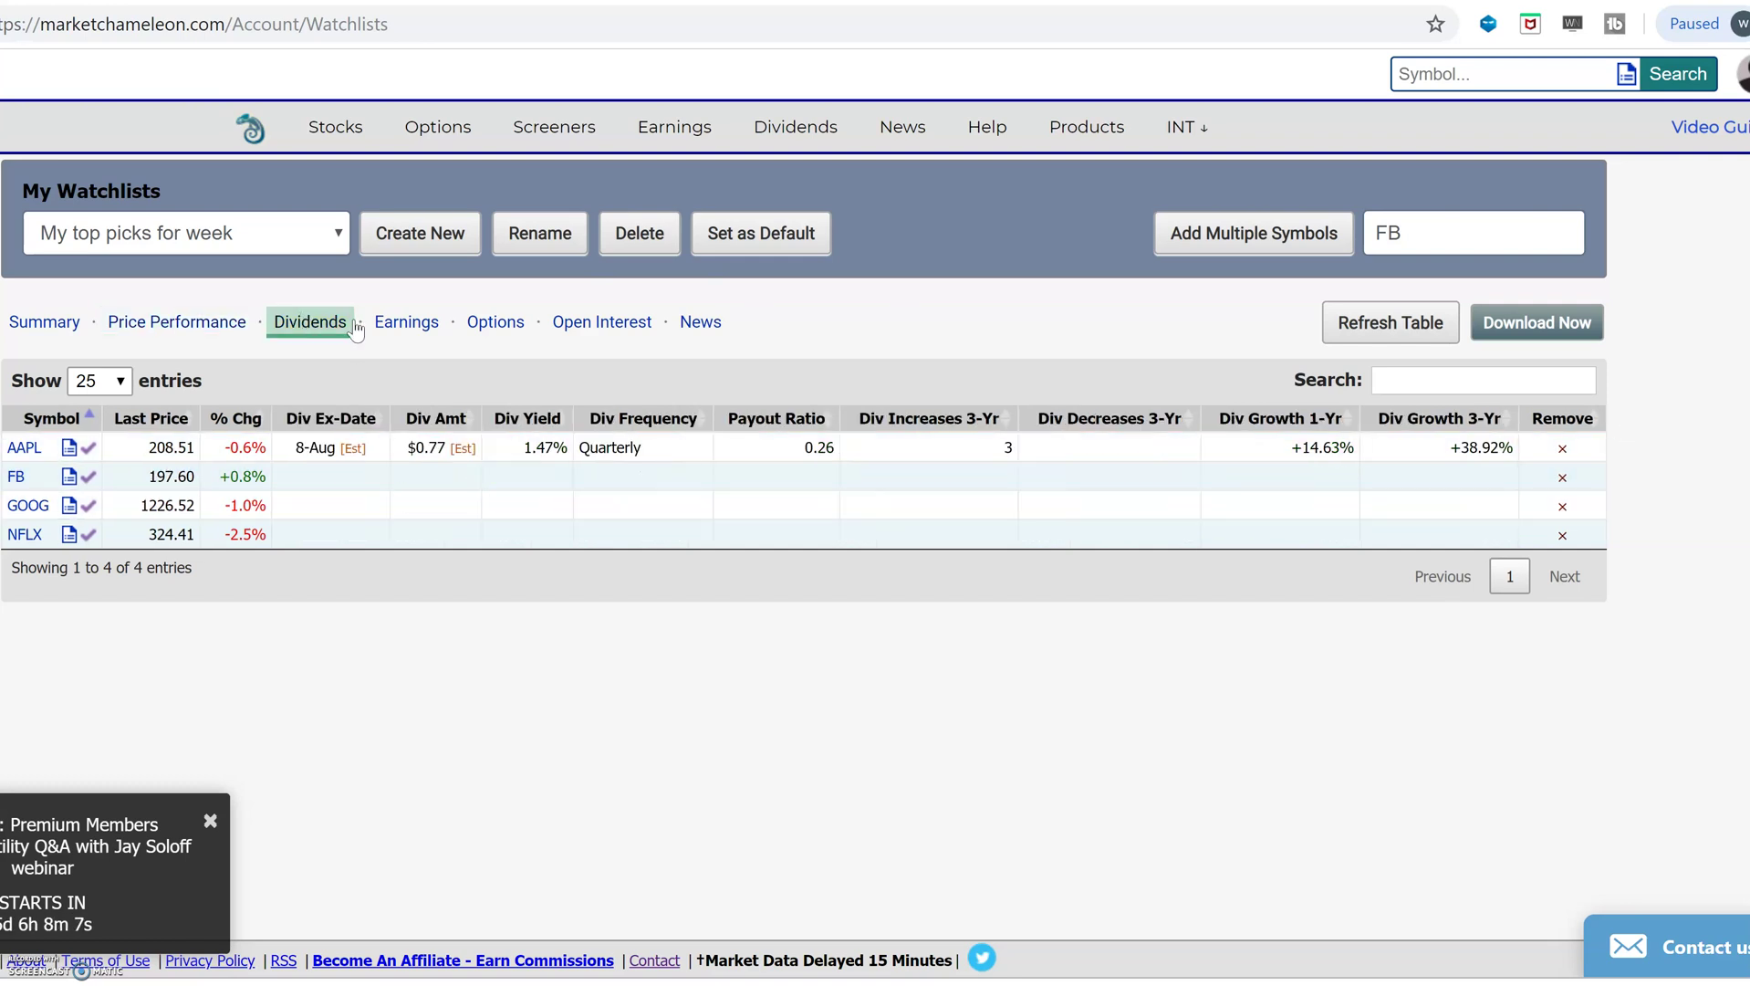
pyautogui.click(406, 323)
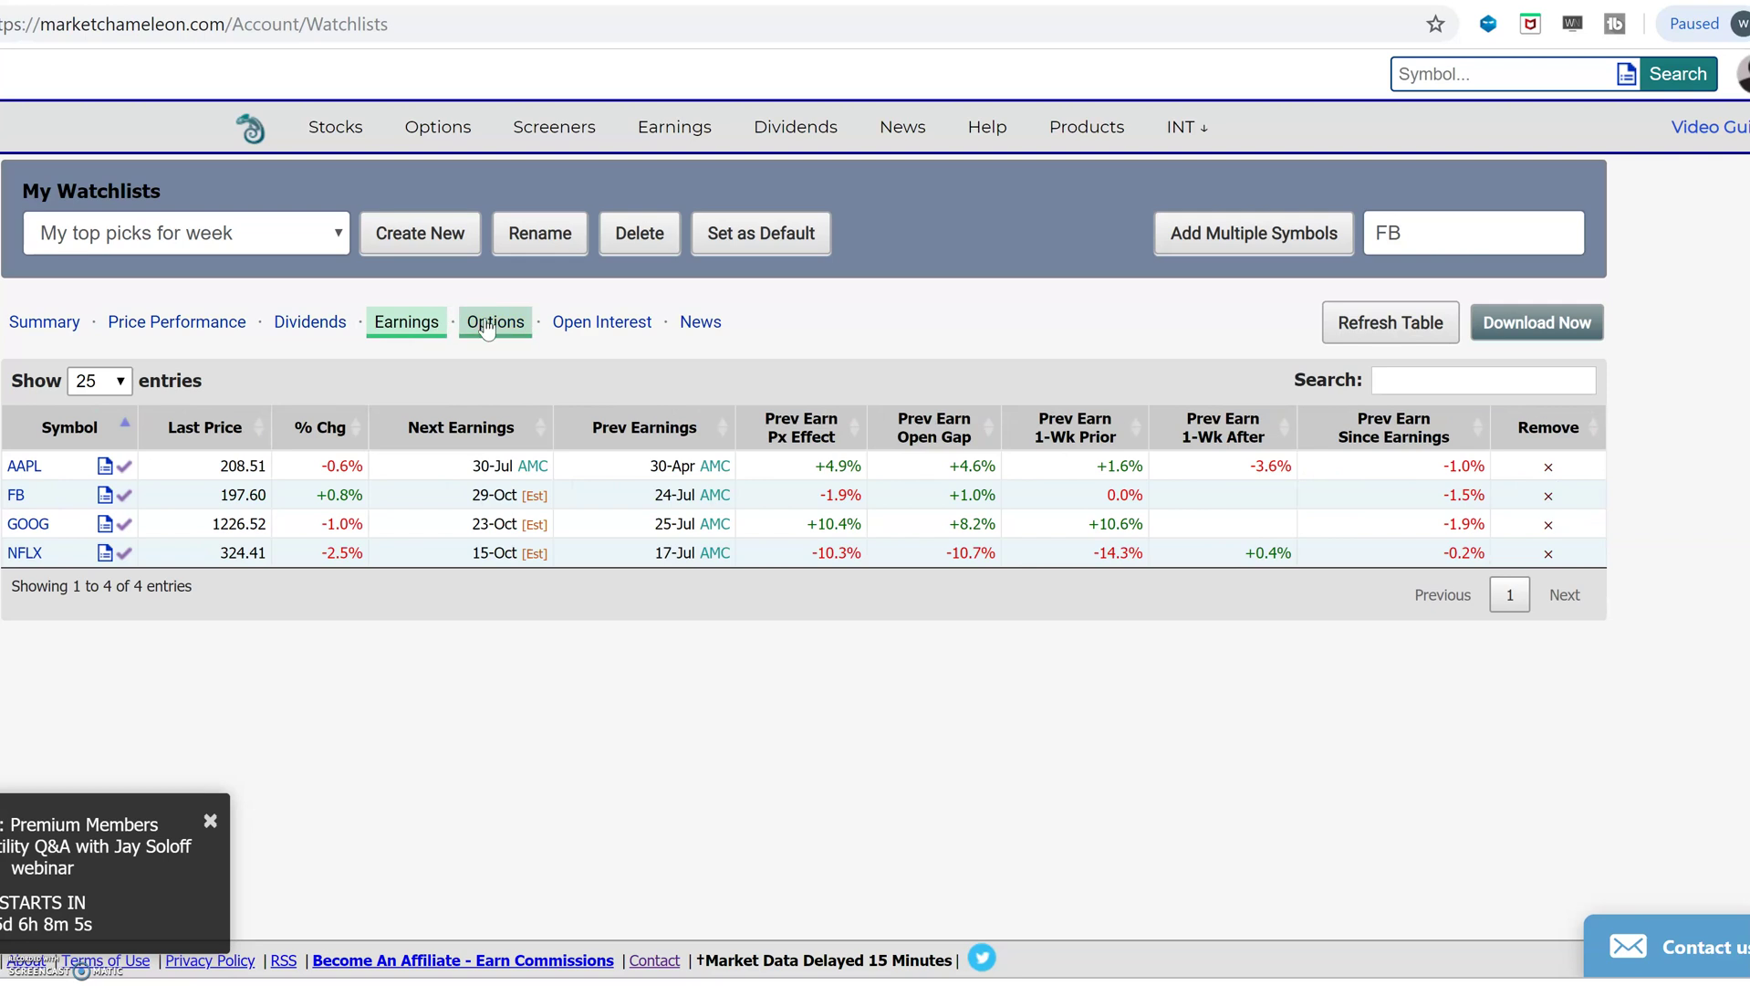
pyautogui.click(489, 324)
pyautogui.click(603, 324)
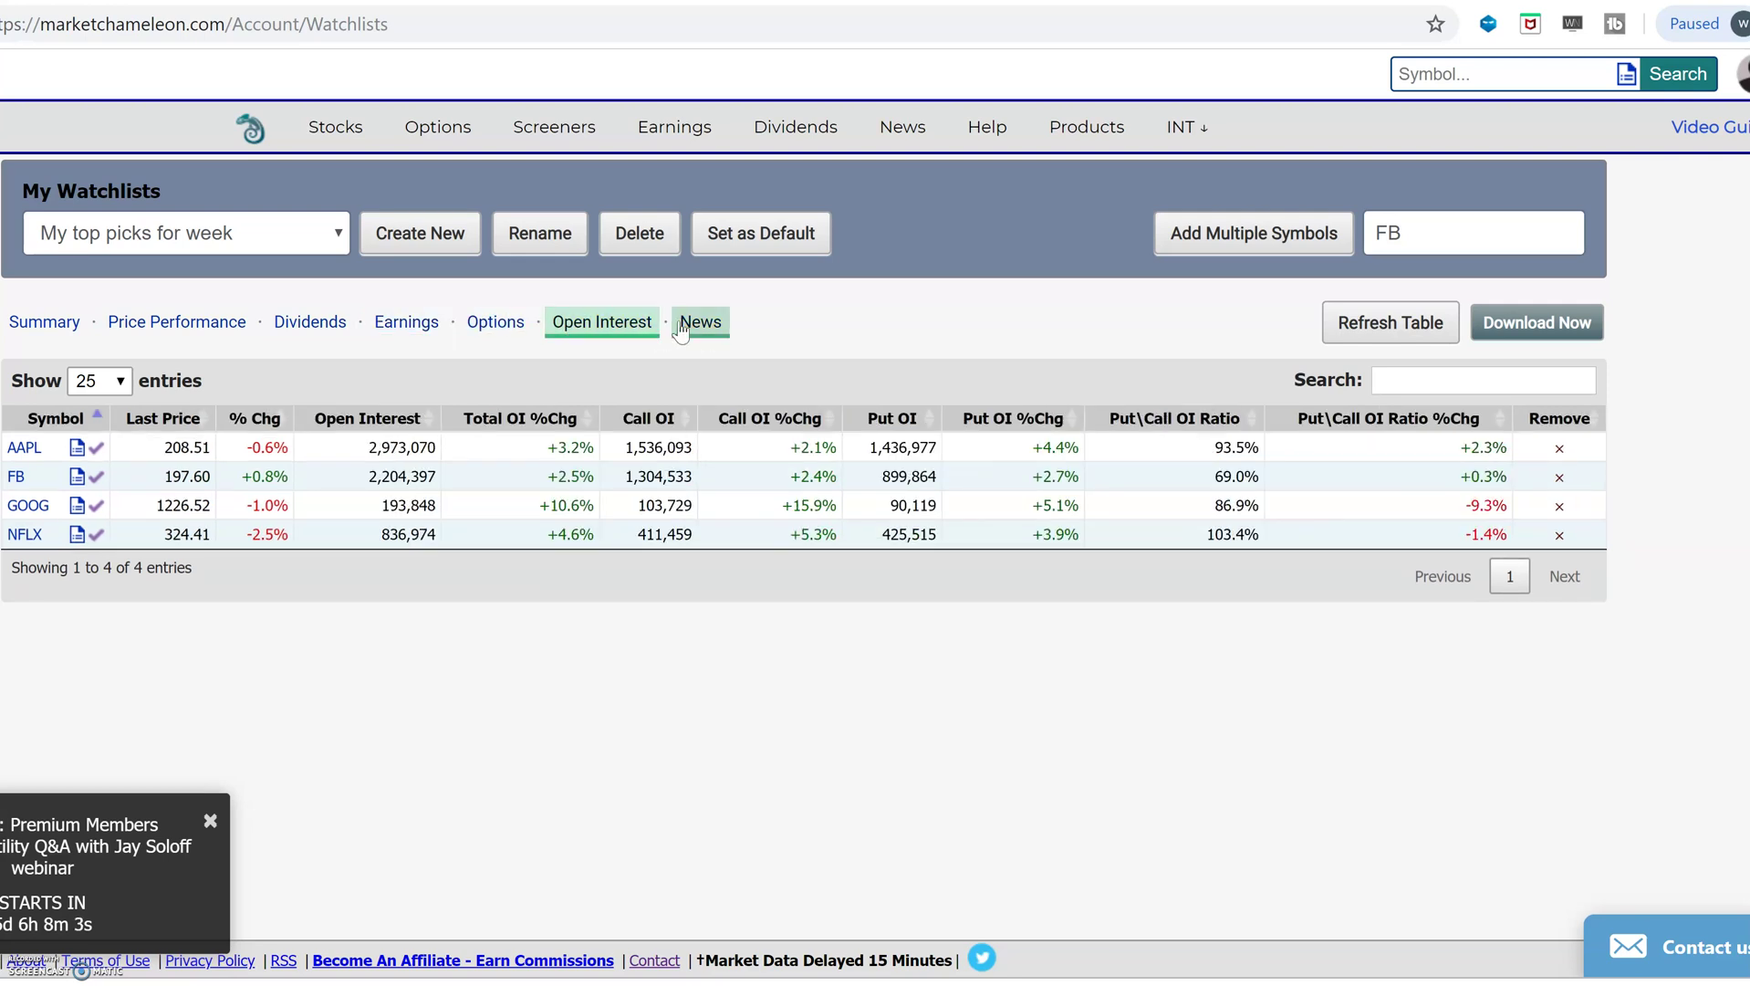
pyautogui.click(698, 323)
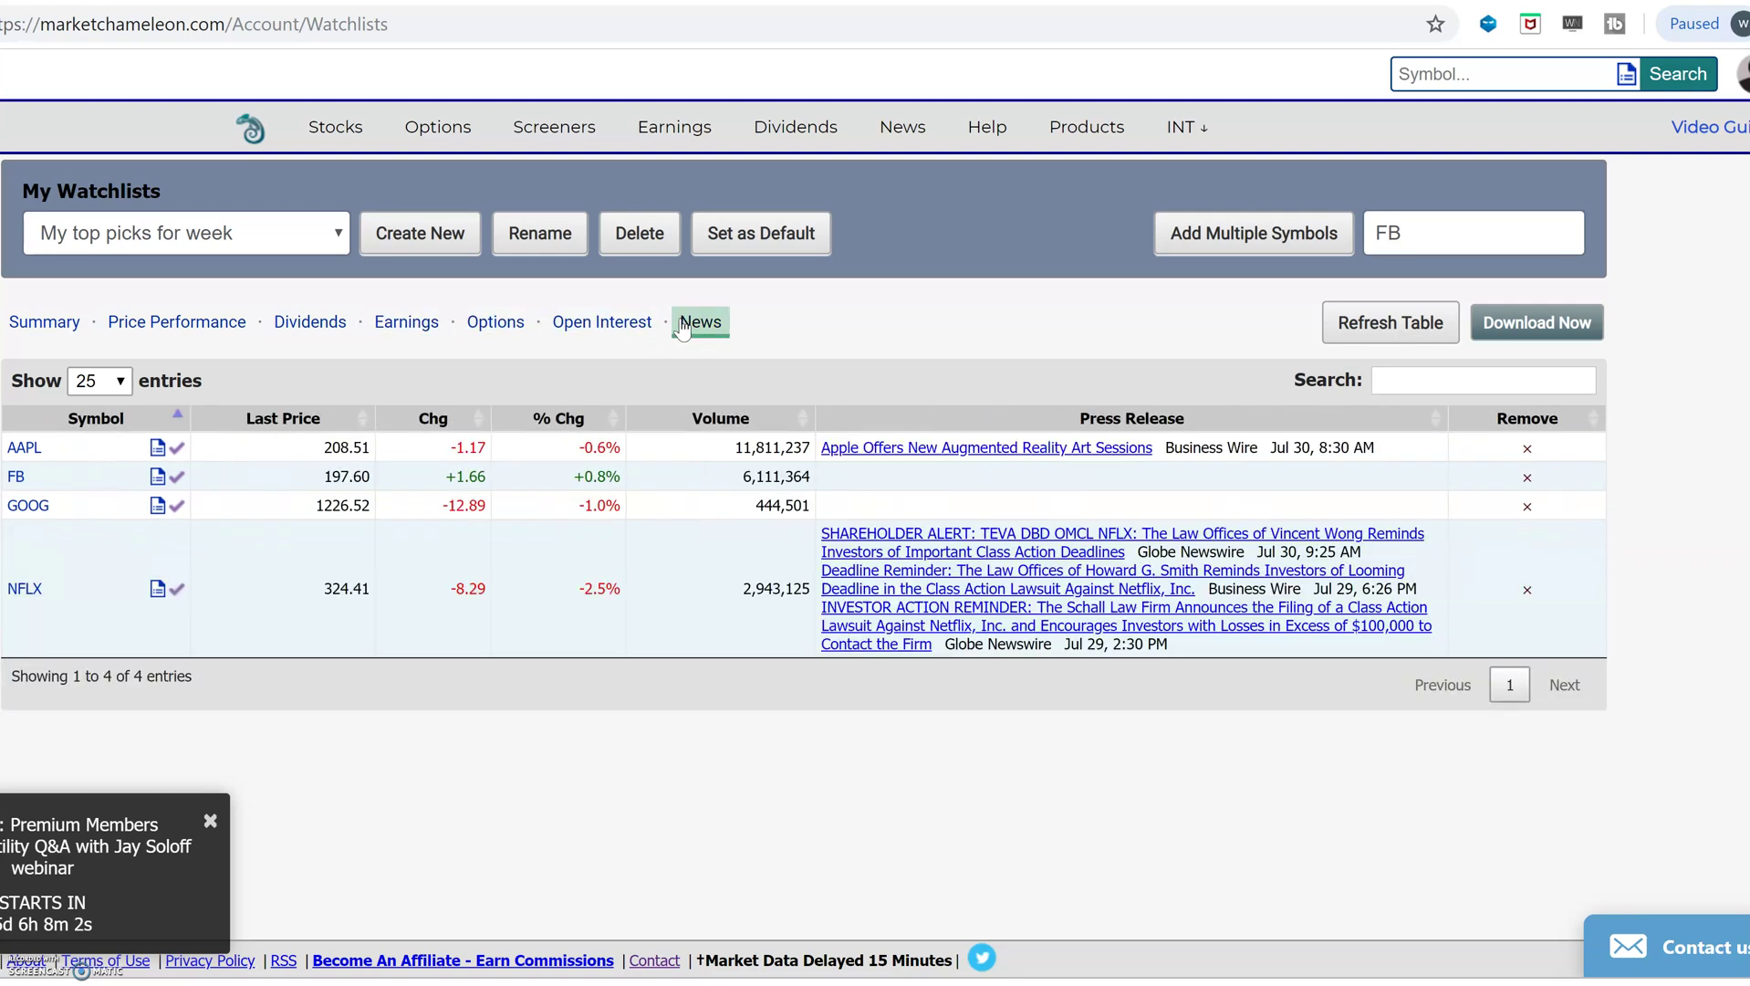
pyautogui.click(55, 330)
pyautogui.click(242, 235)
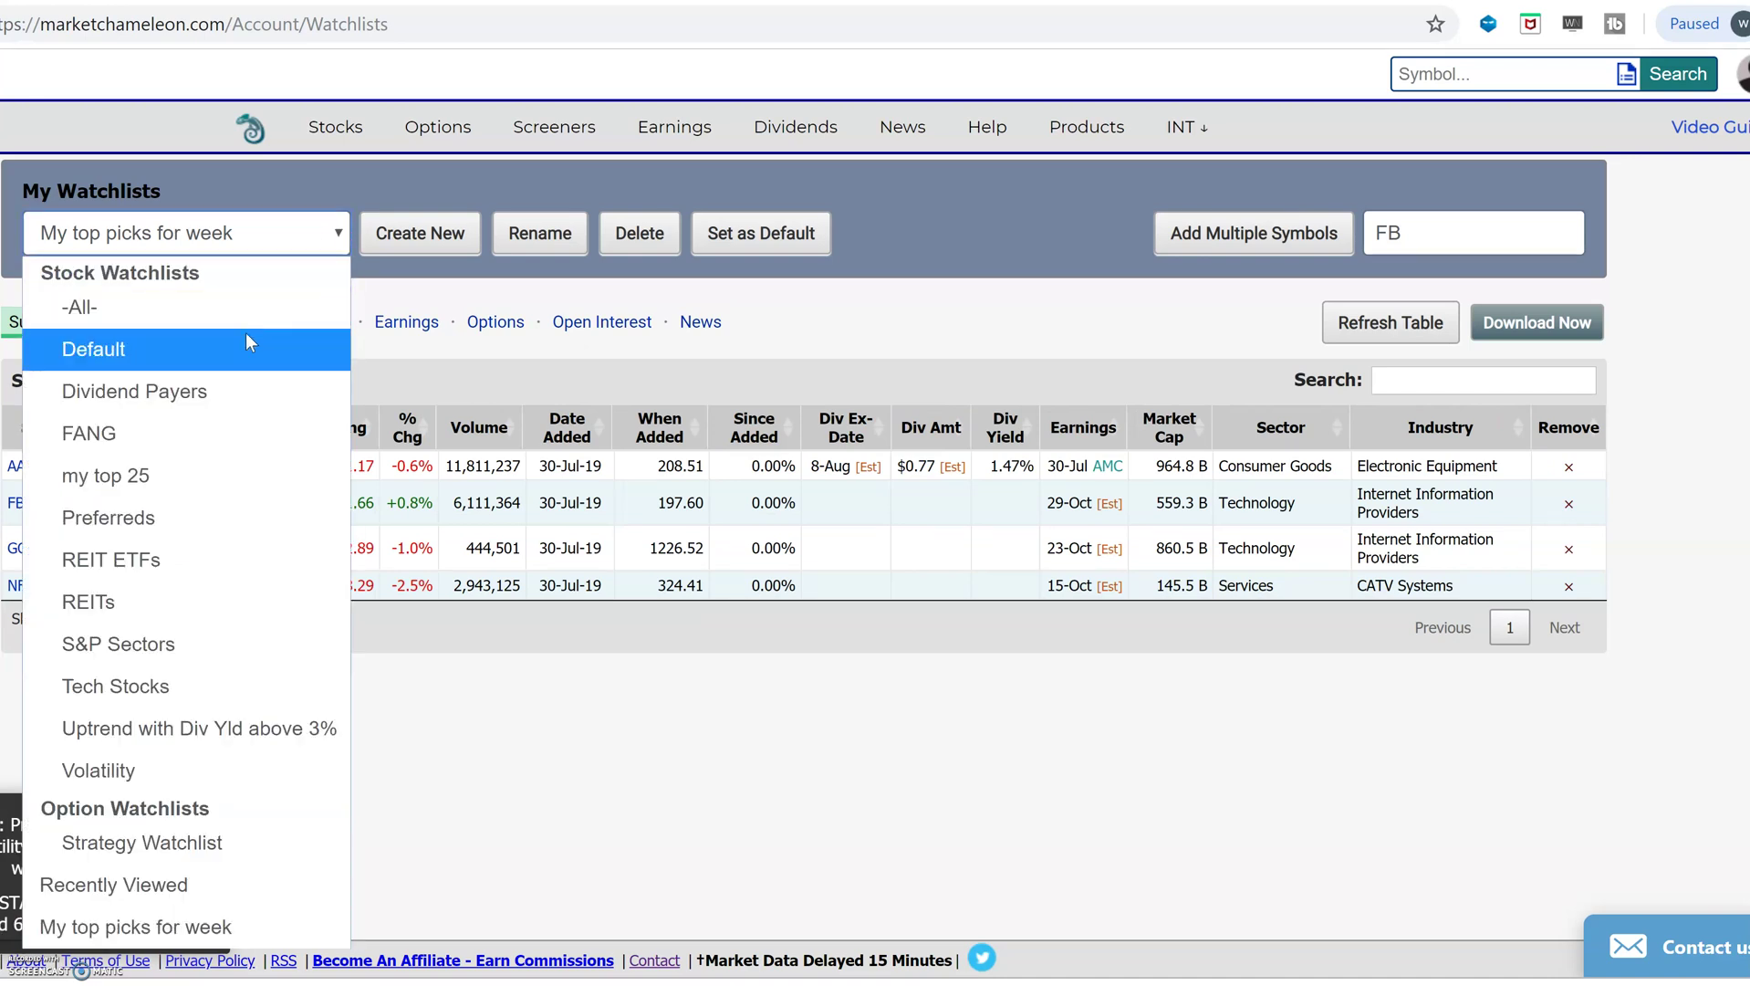
pyautogui.click(102, 307)
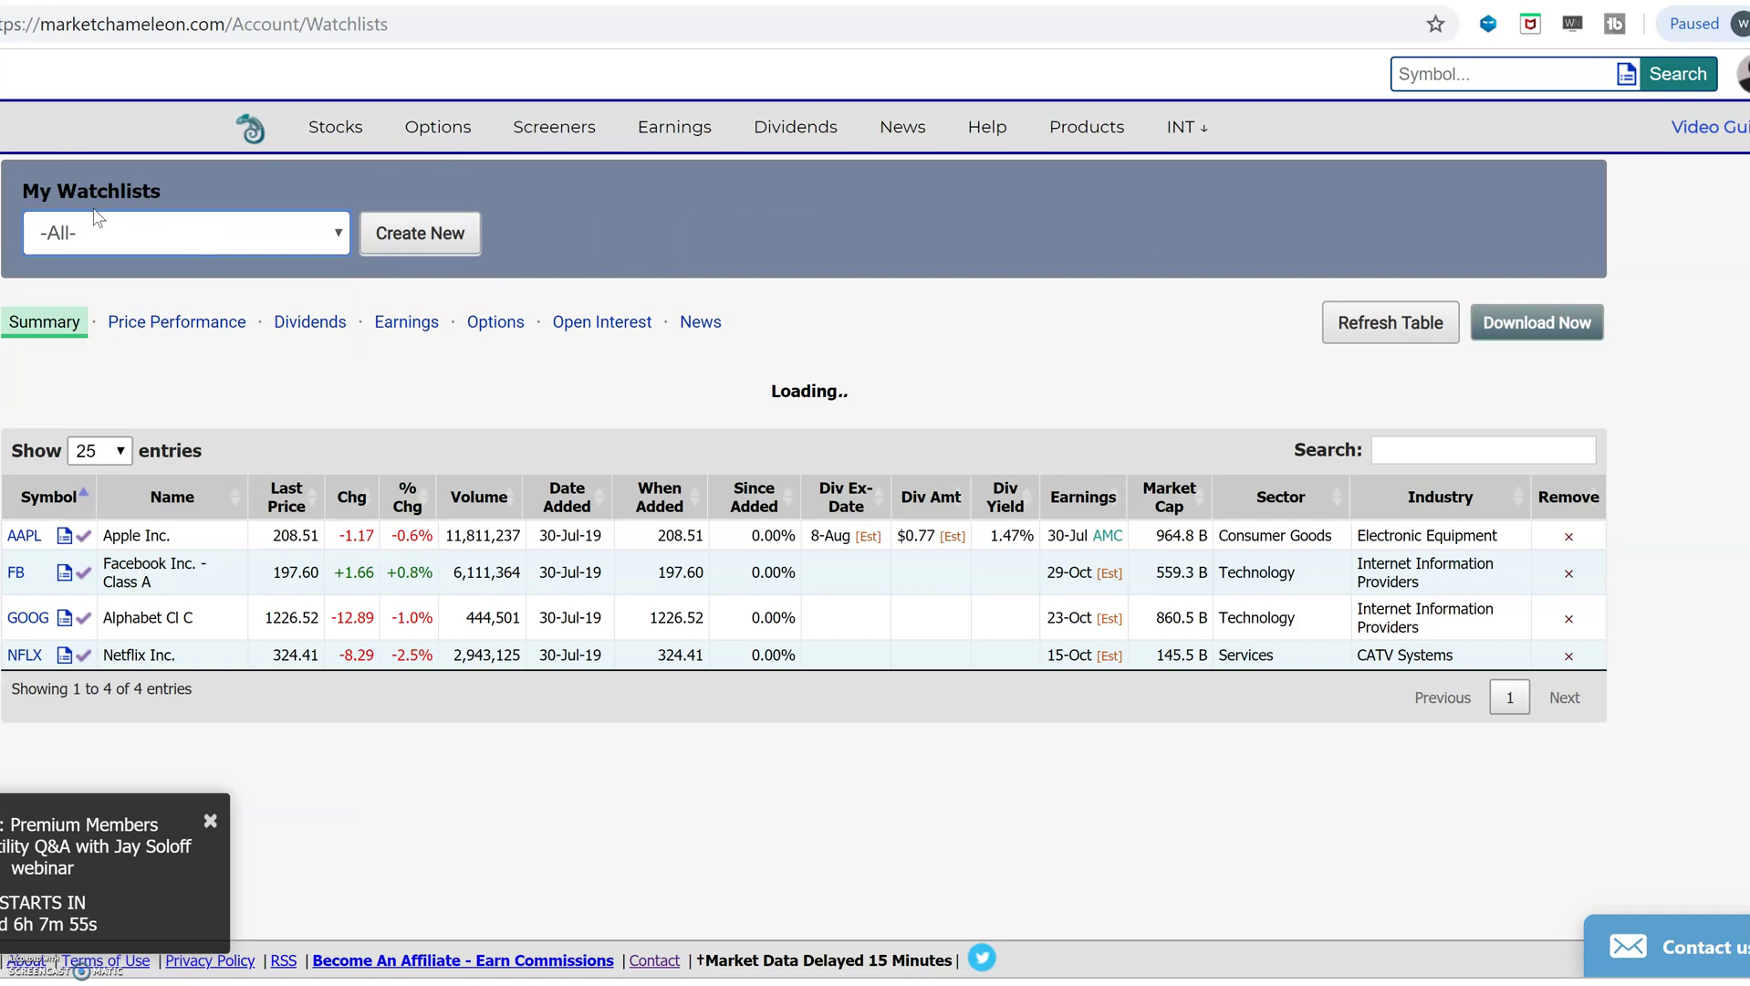
pyautogui.scroll(-2, 584, 721)
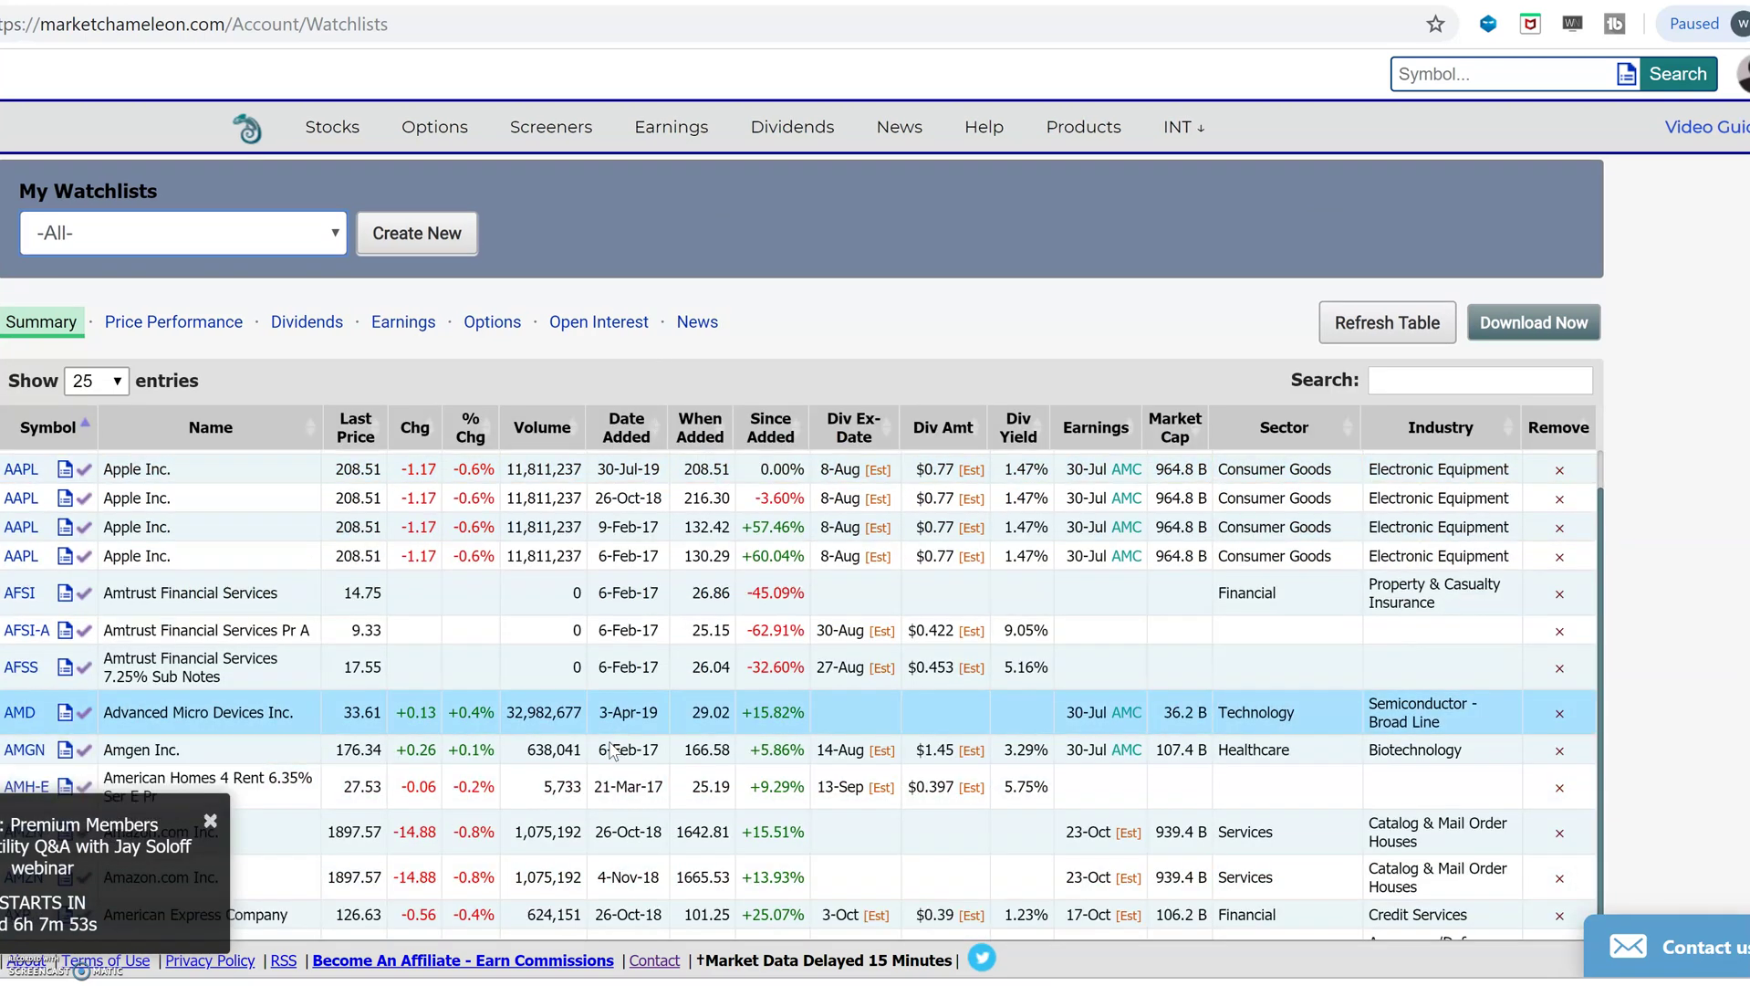
pyautogui.scroll(2, 565, 693)
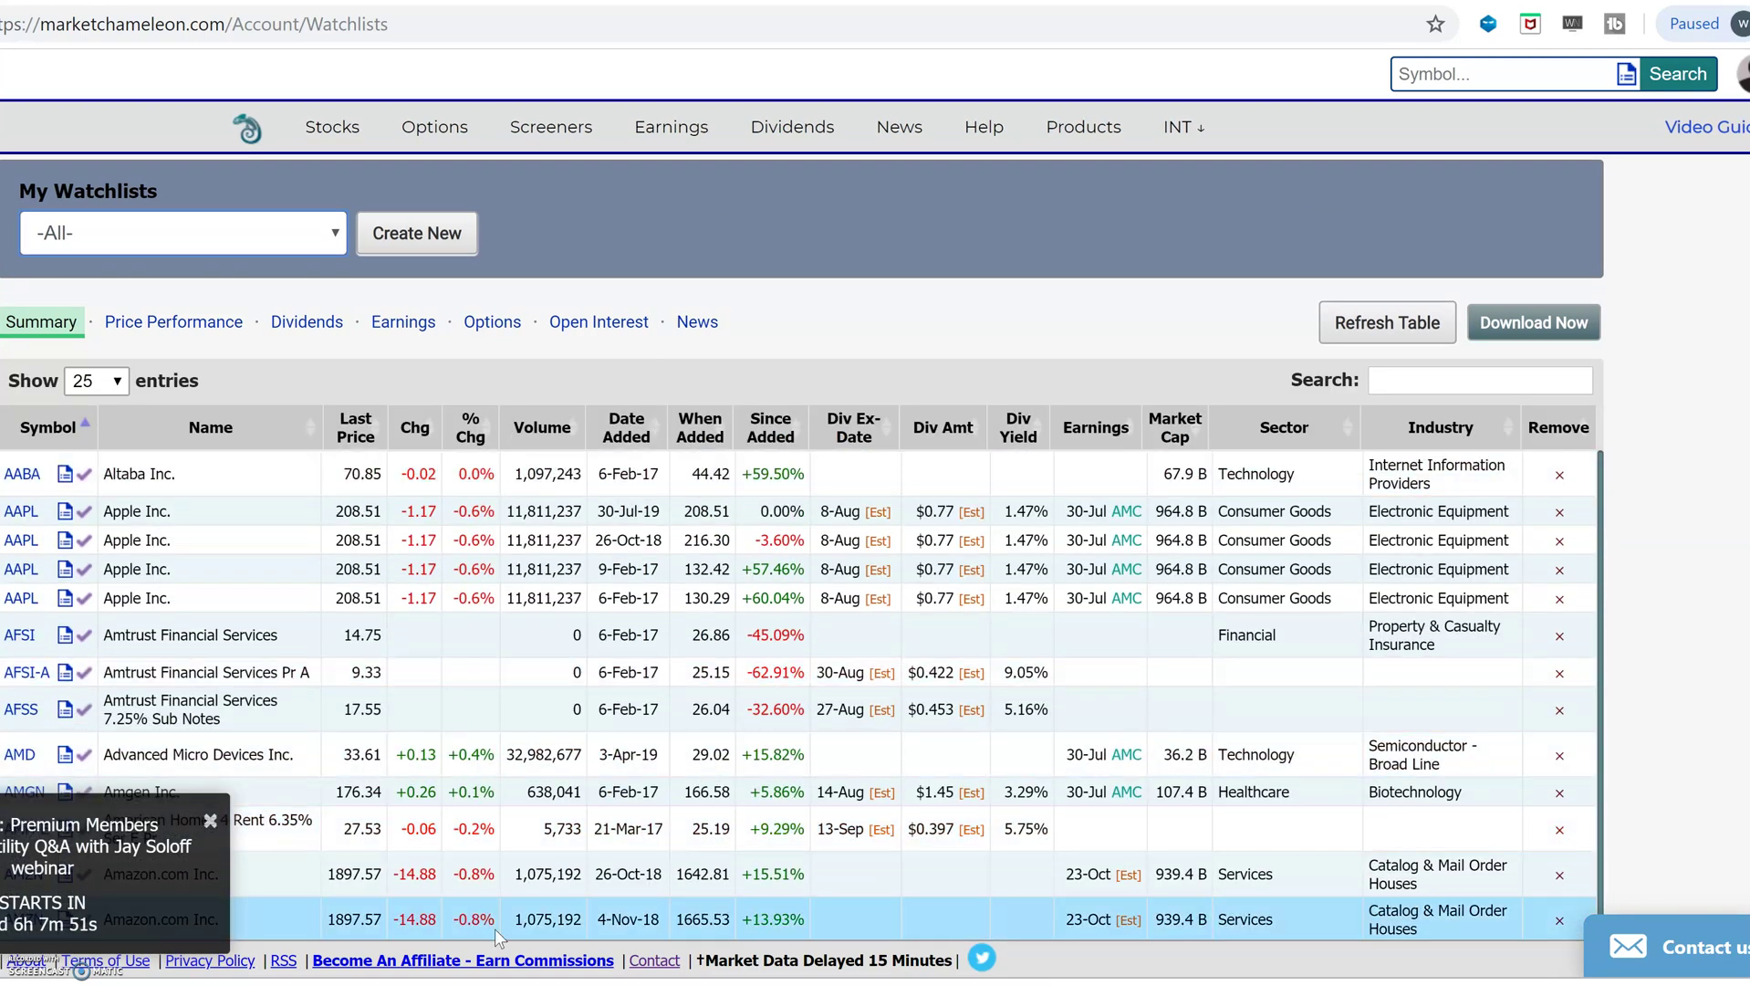
pyautogui.click(336, 236)
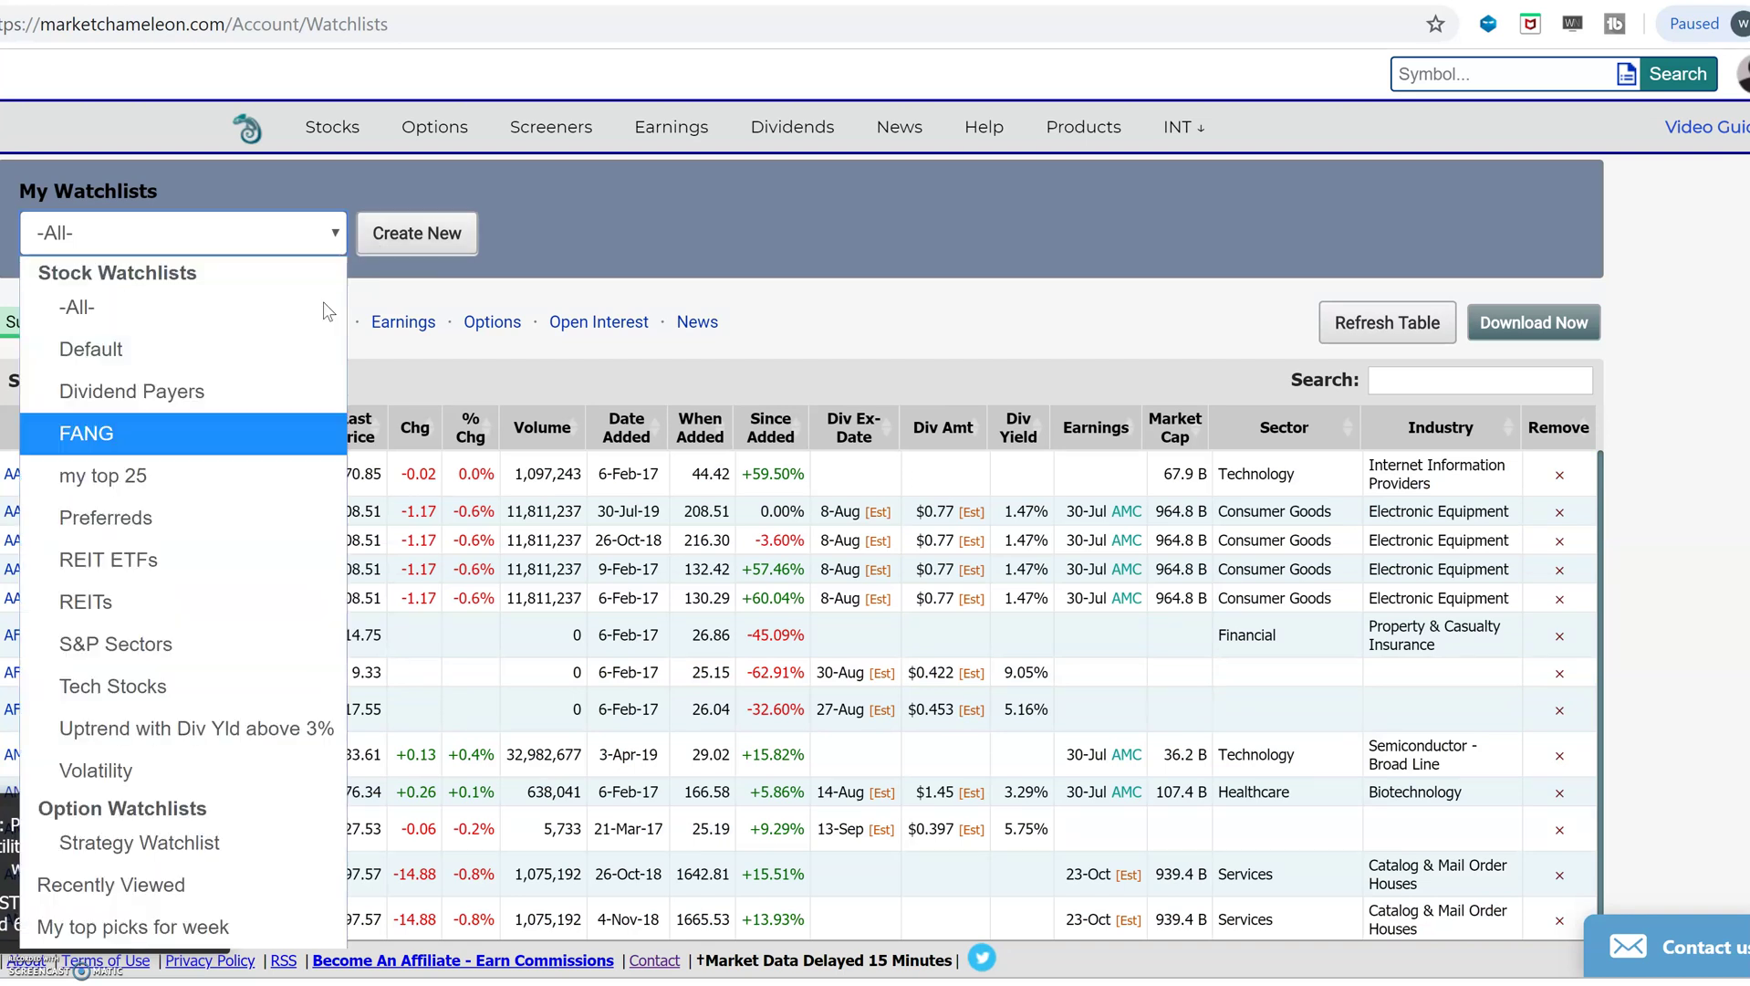
pyautogui.click(195, 928)
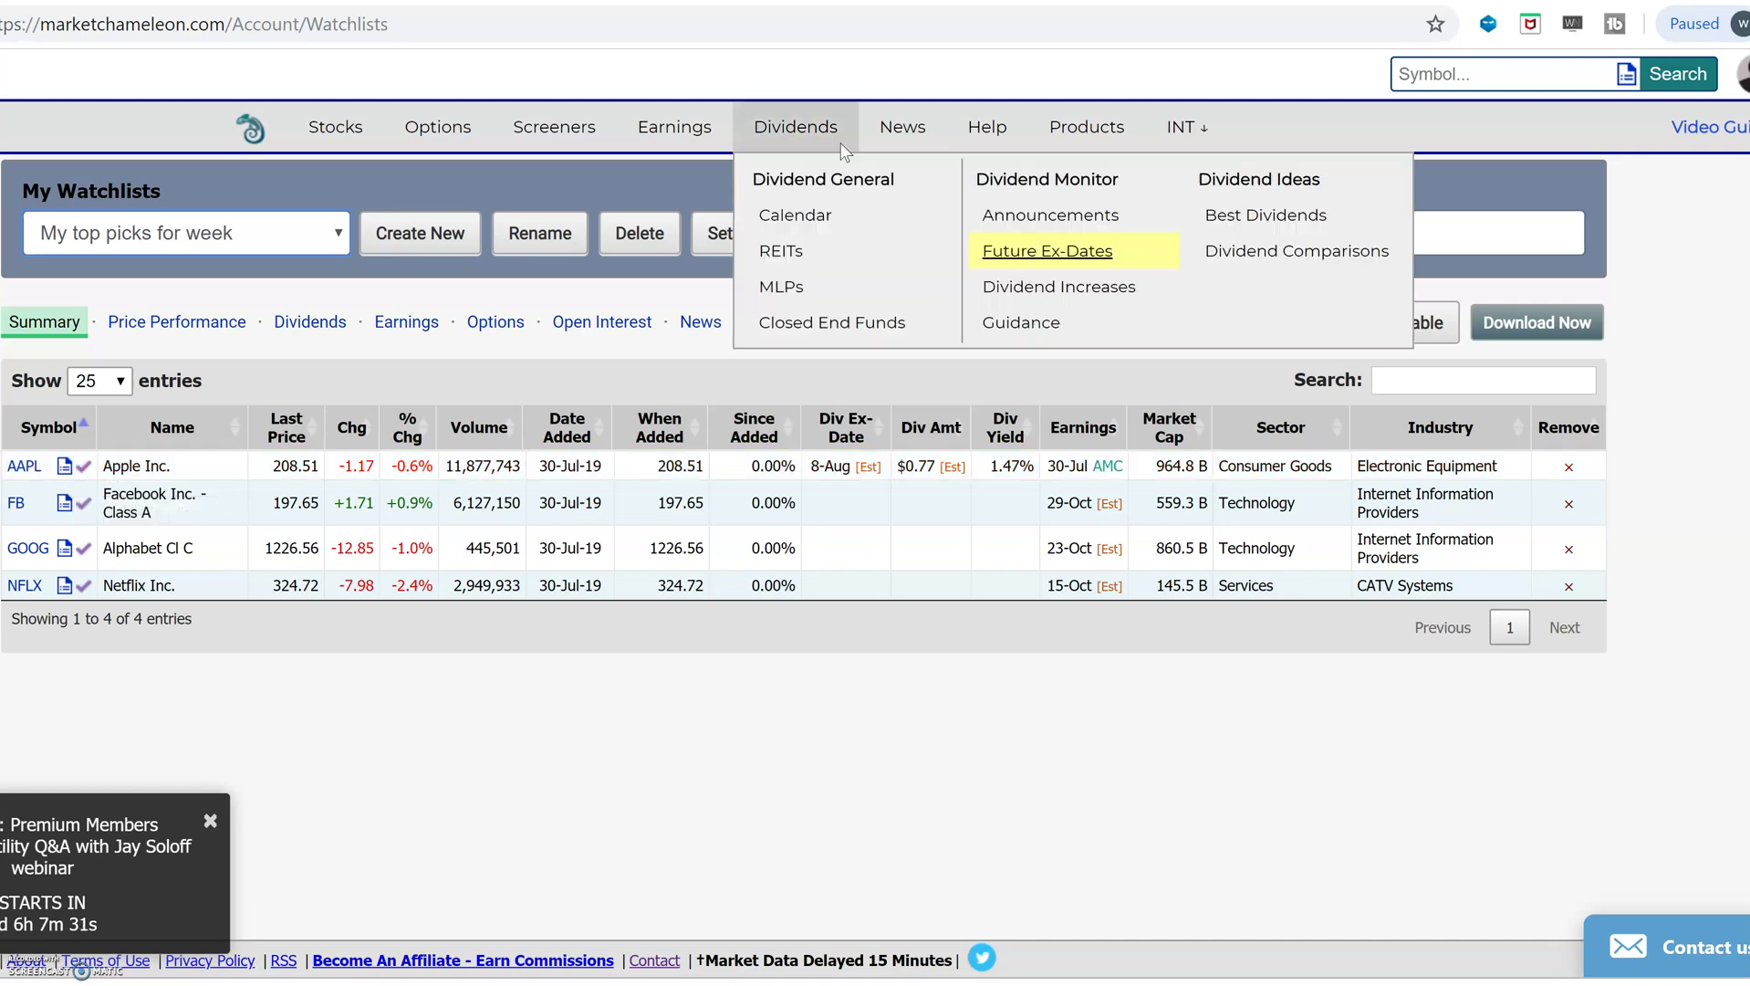
# Open the latest company press releases with filters shown in compact table view
pyautogui.moveTo(904, 133)
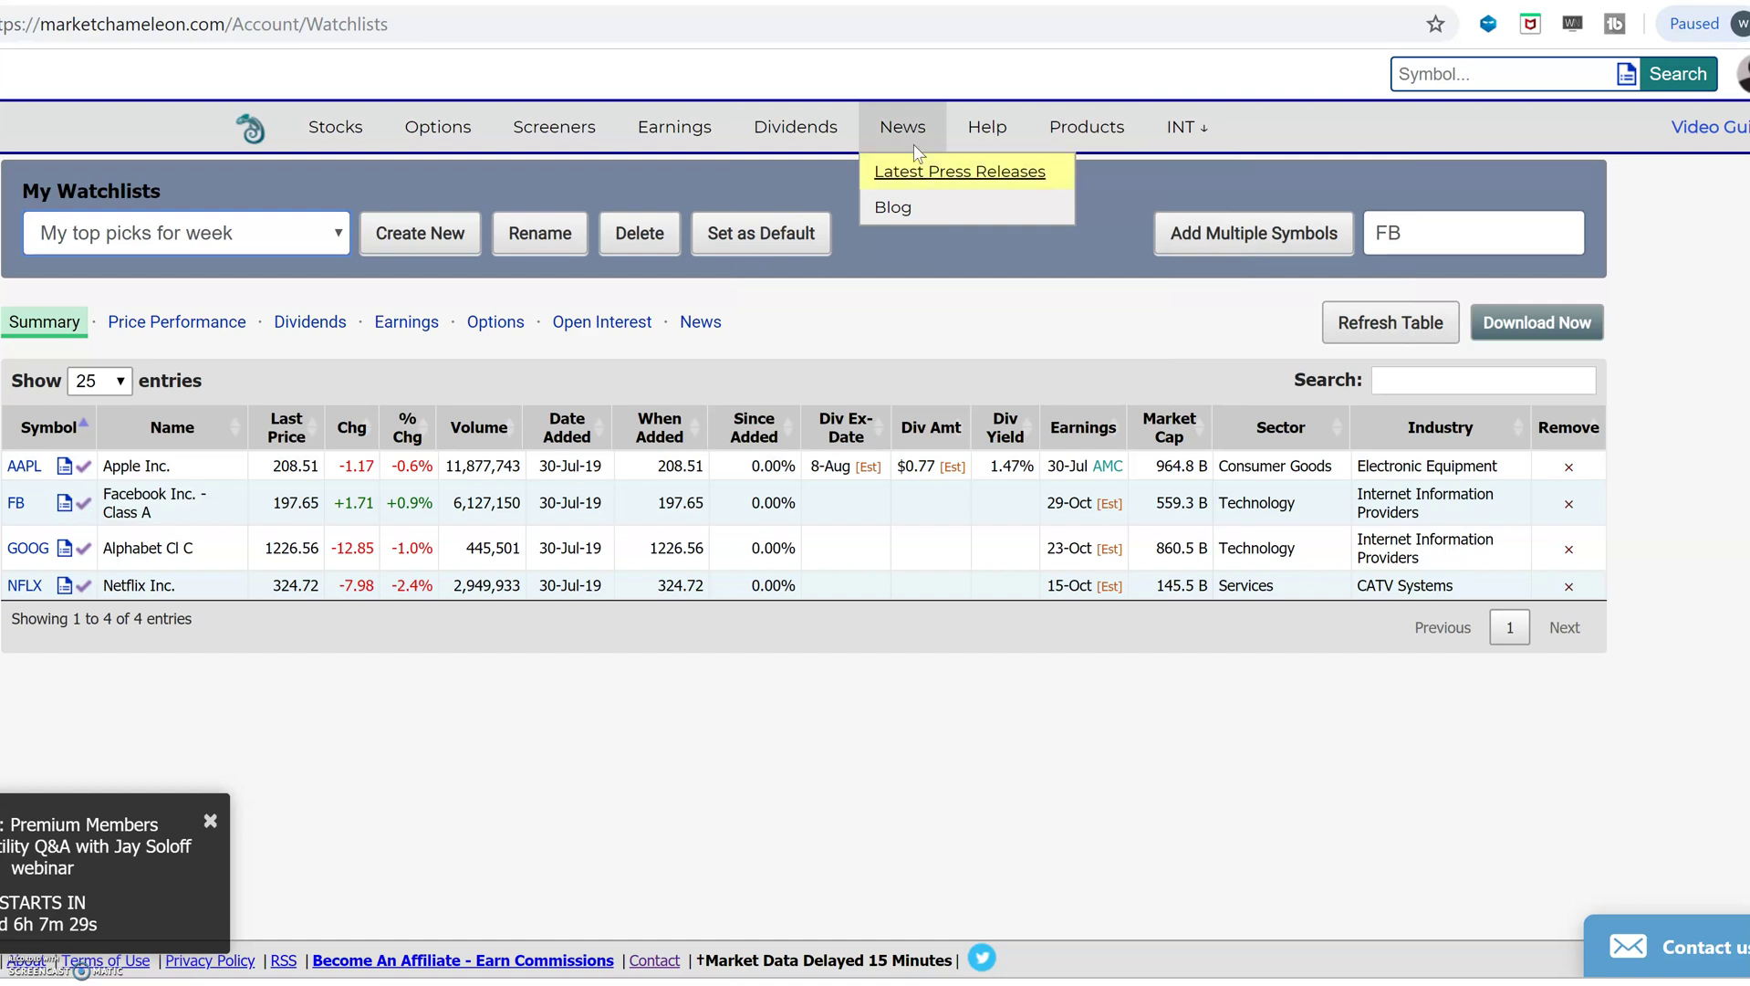
pyautogui.click(936, 172)
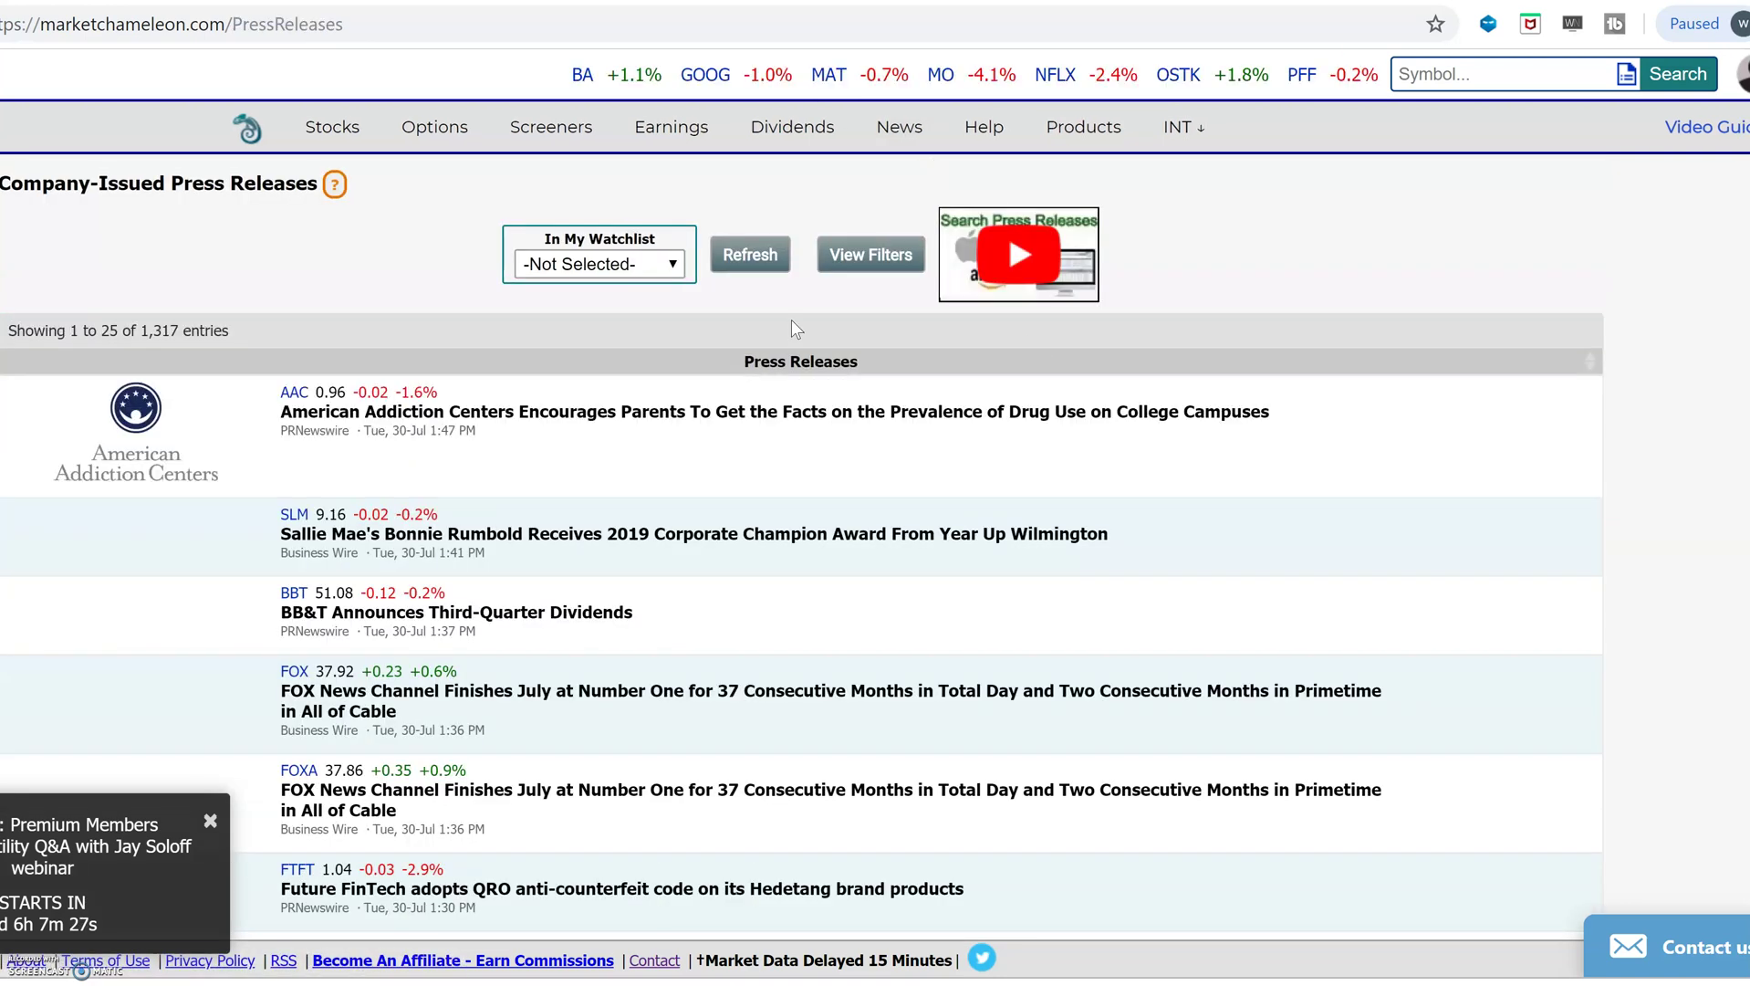
pyautogui.click(861, 264)
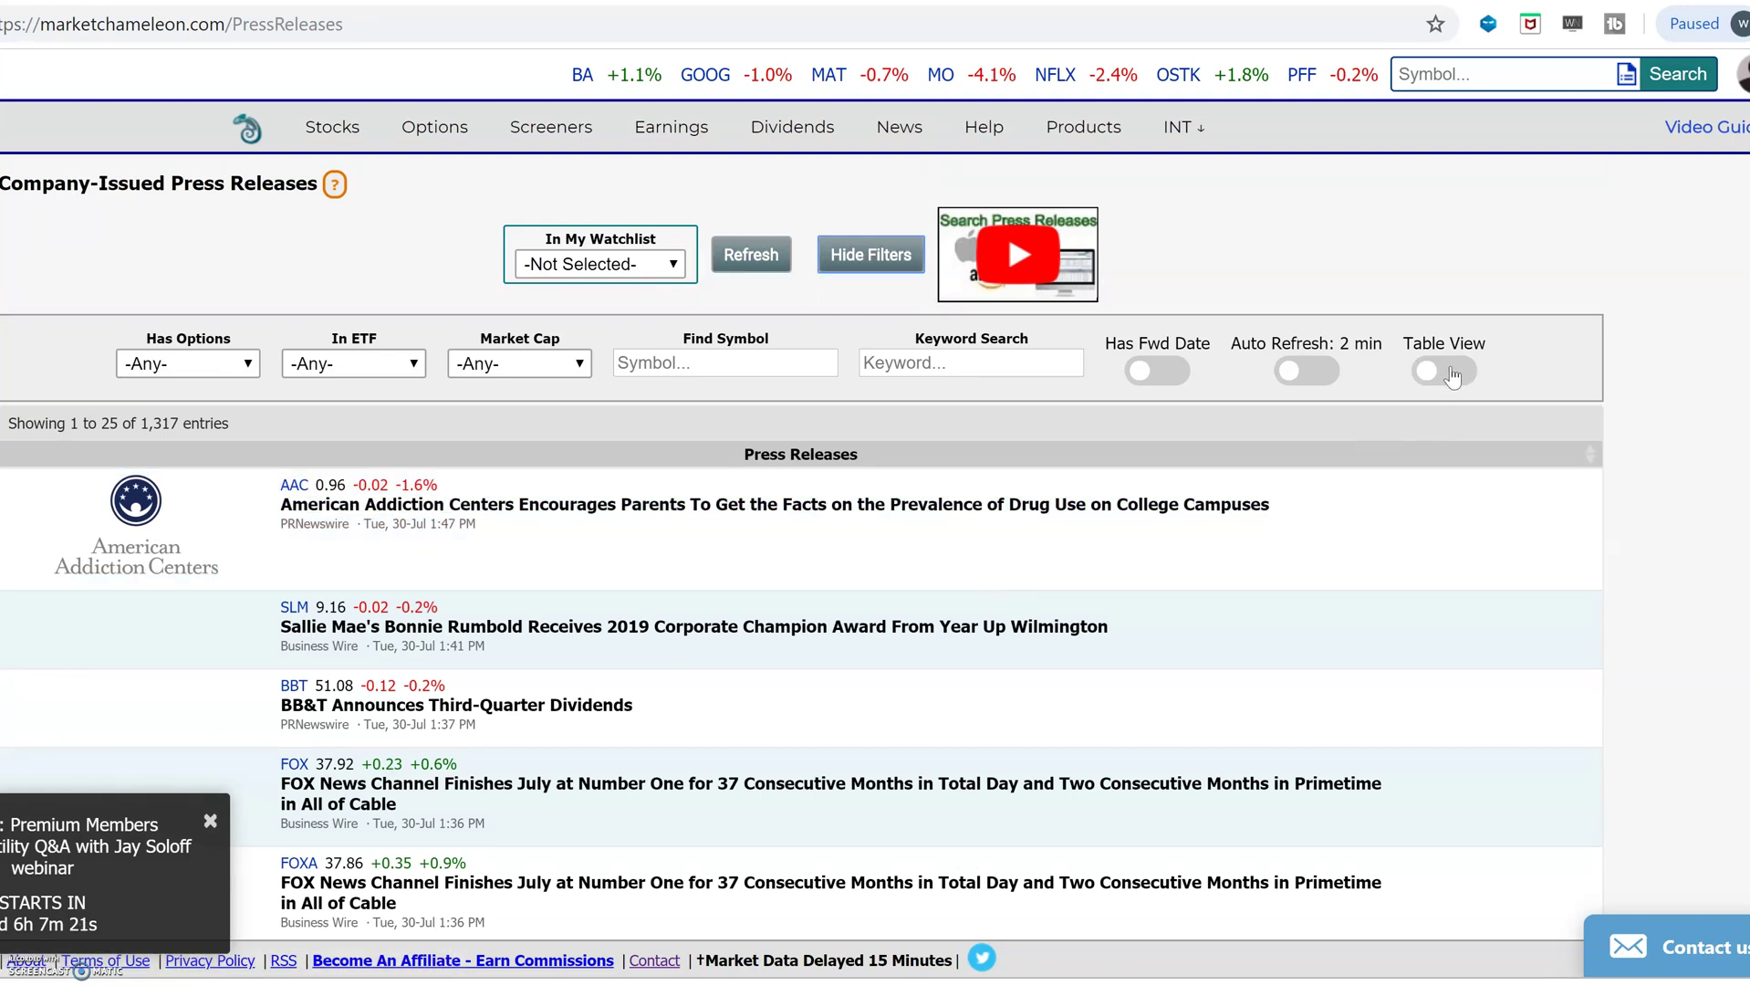
pyautogui.click(1451, 370)
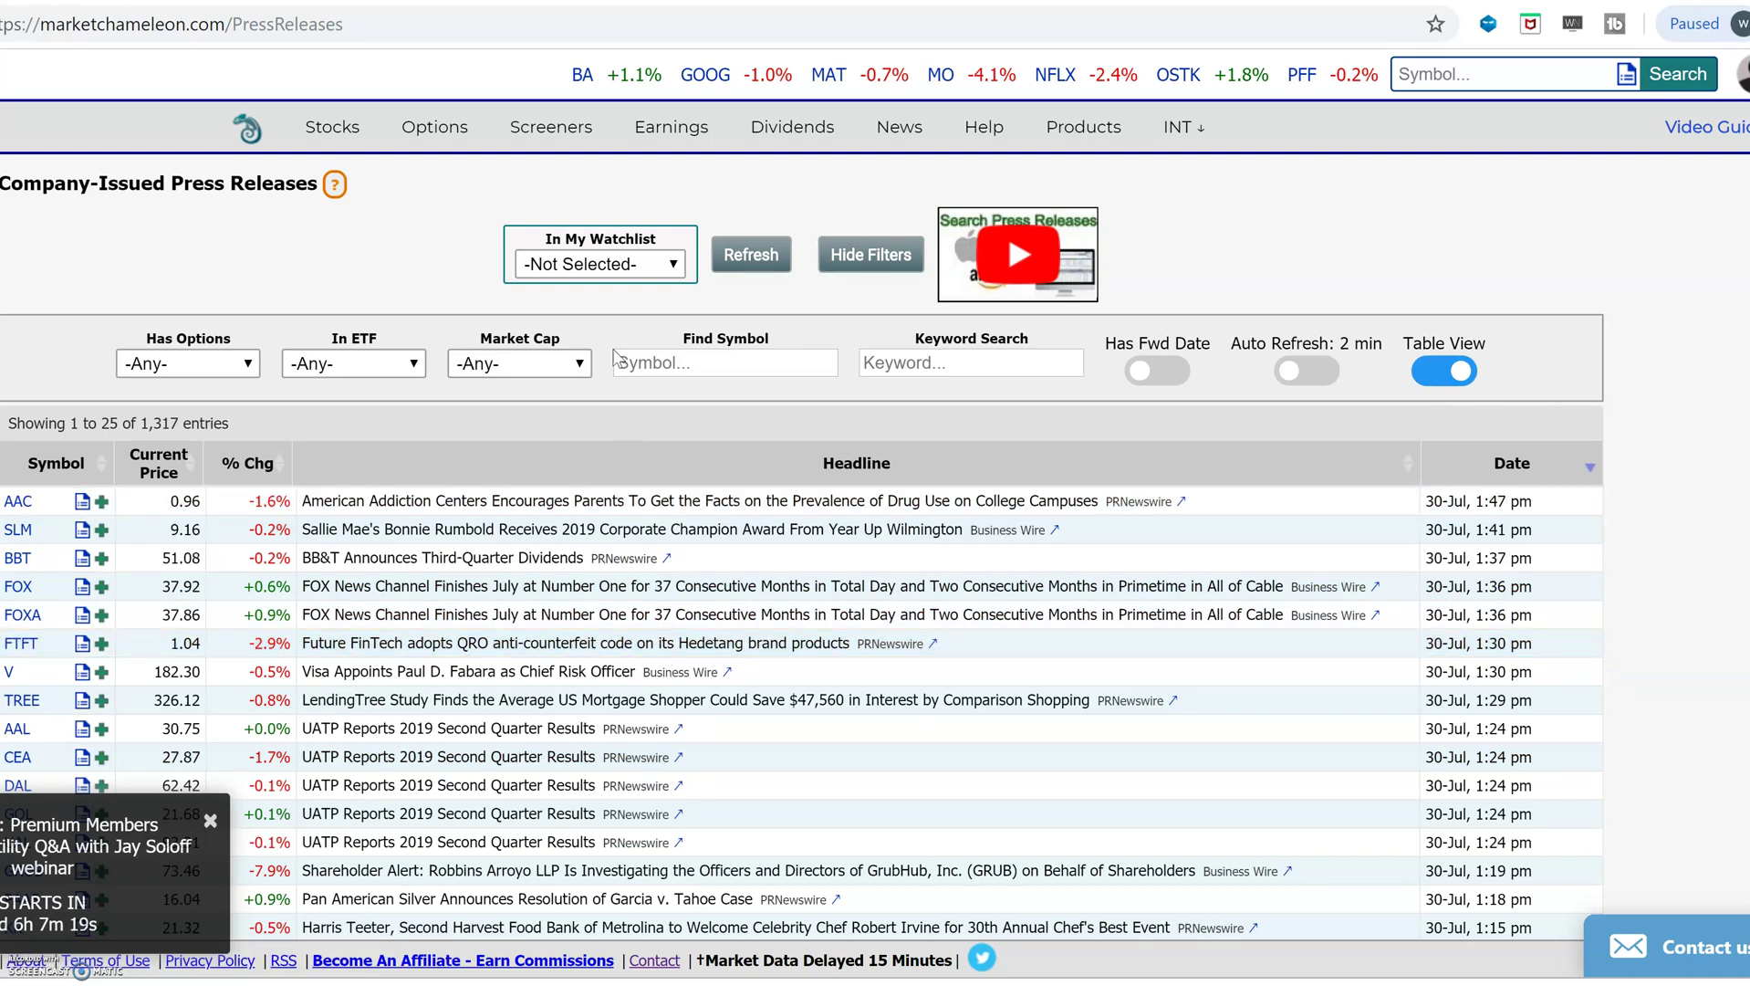
# Filter press releases by All My Watchlists, then FANG, then My top picks for week
pyautogui.click(672, 267)
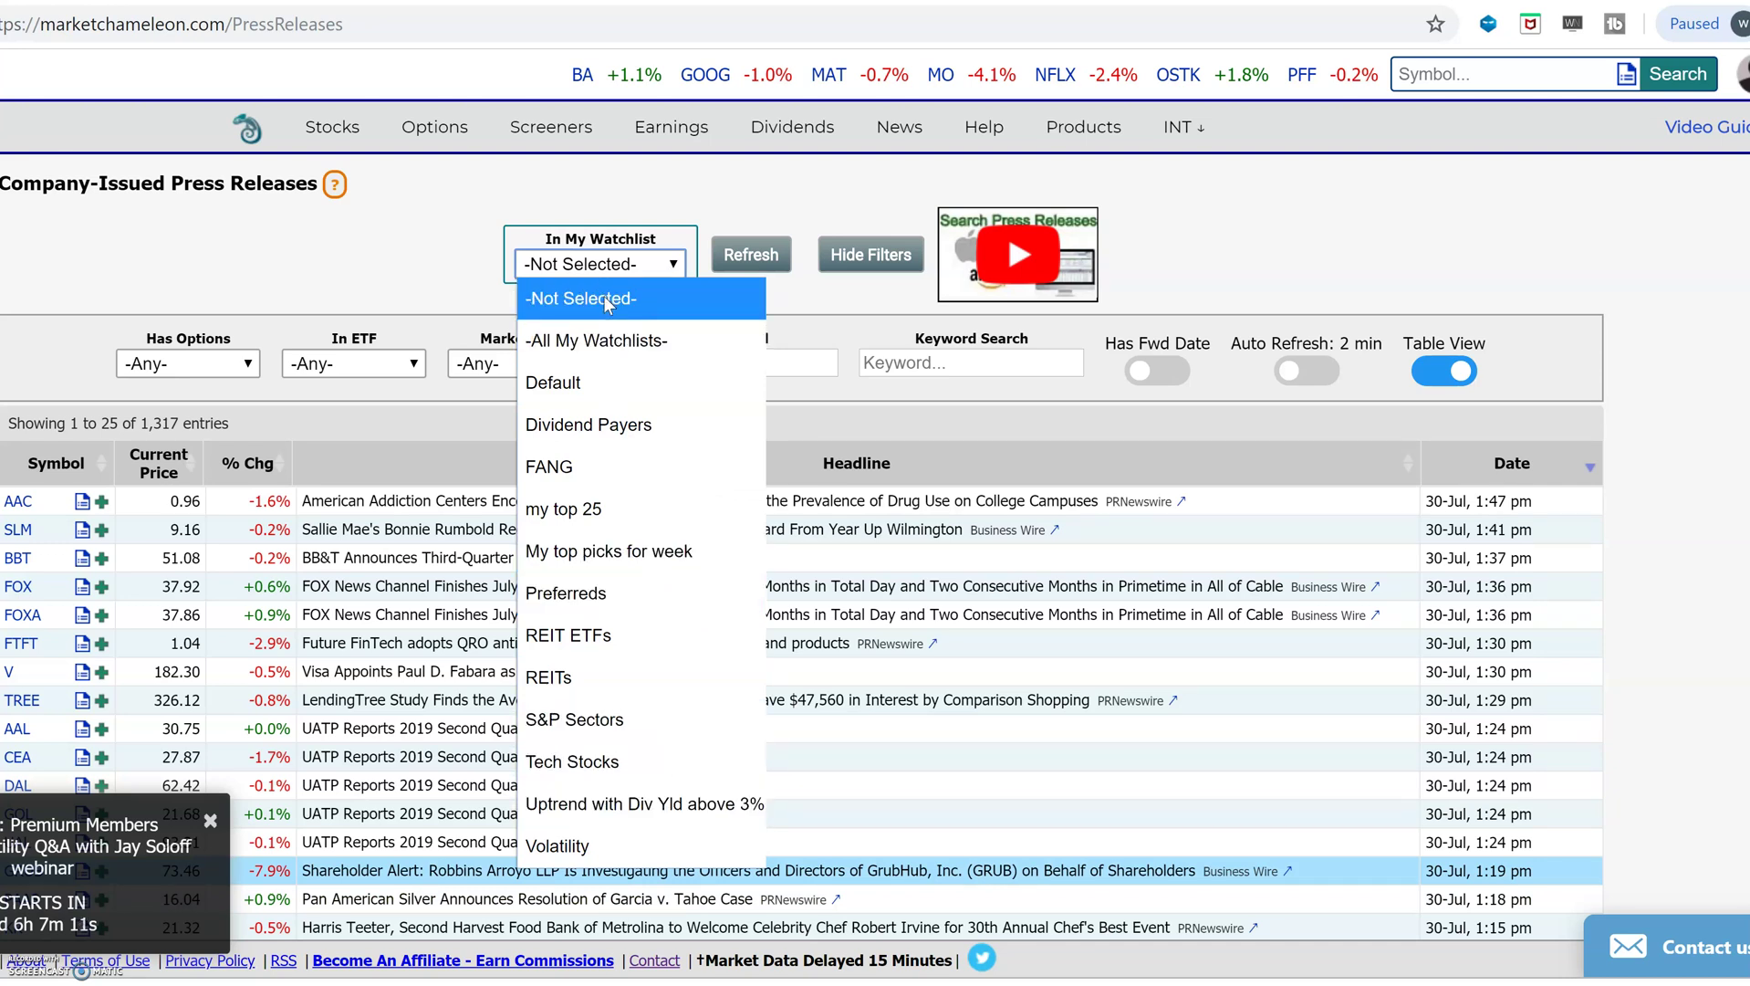
pyautogui.click(614, 347)
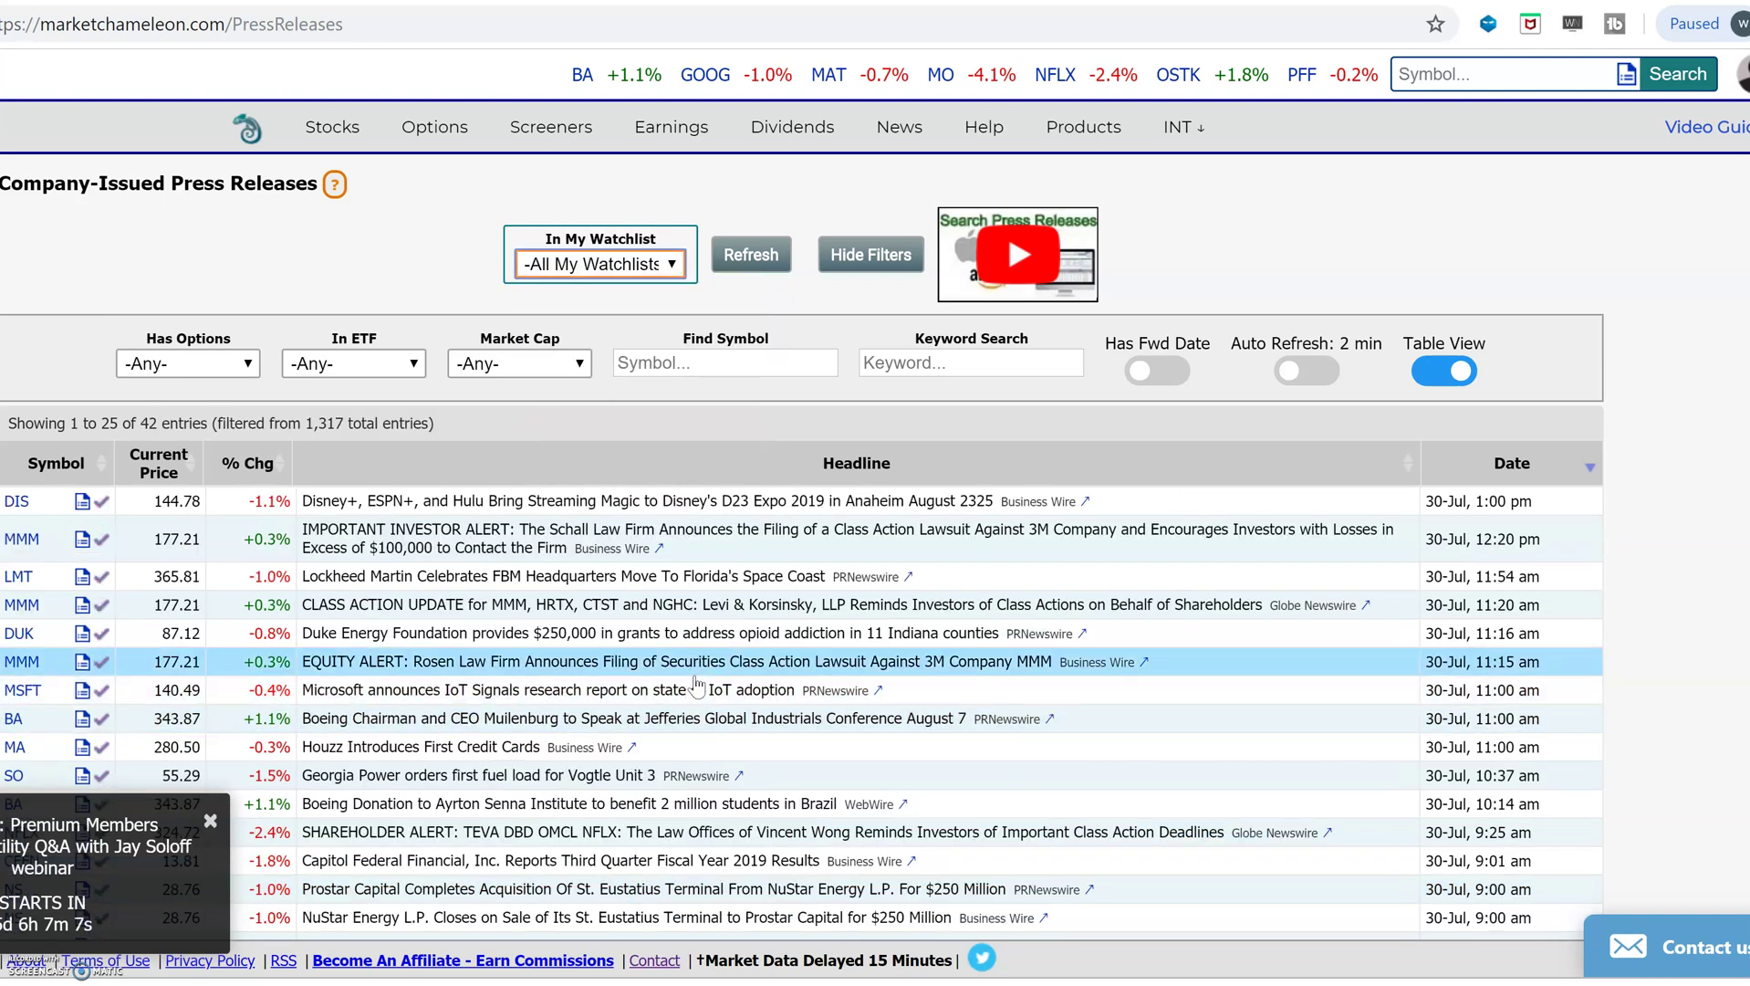
pyautogui.scroll(-4, 695, 684)
pyautogui.scroll(3, 1007, 230)
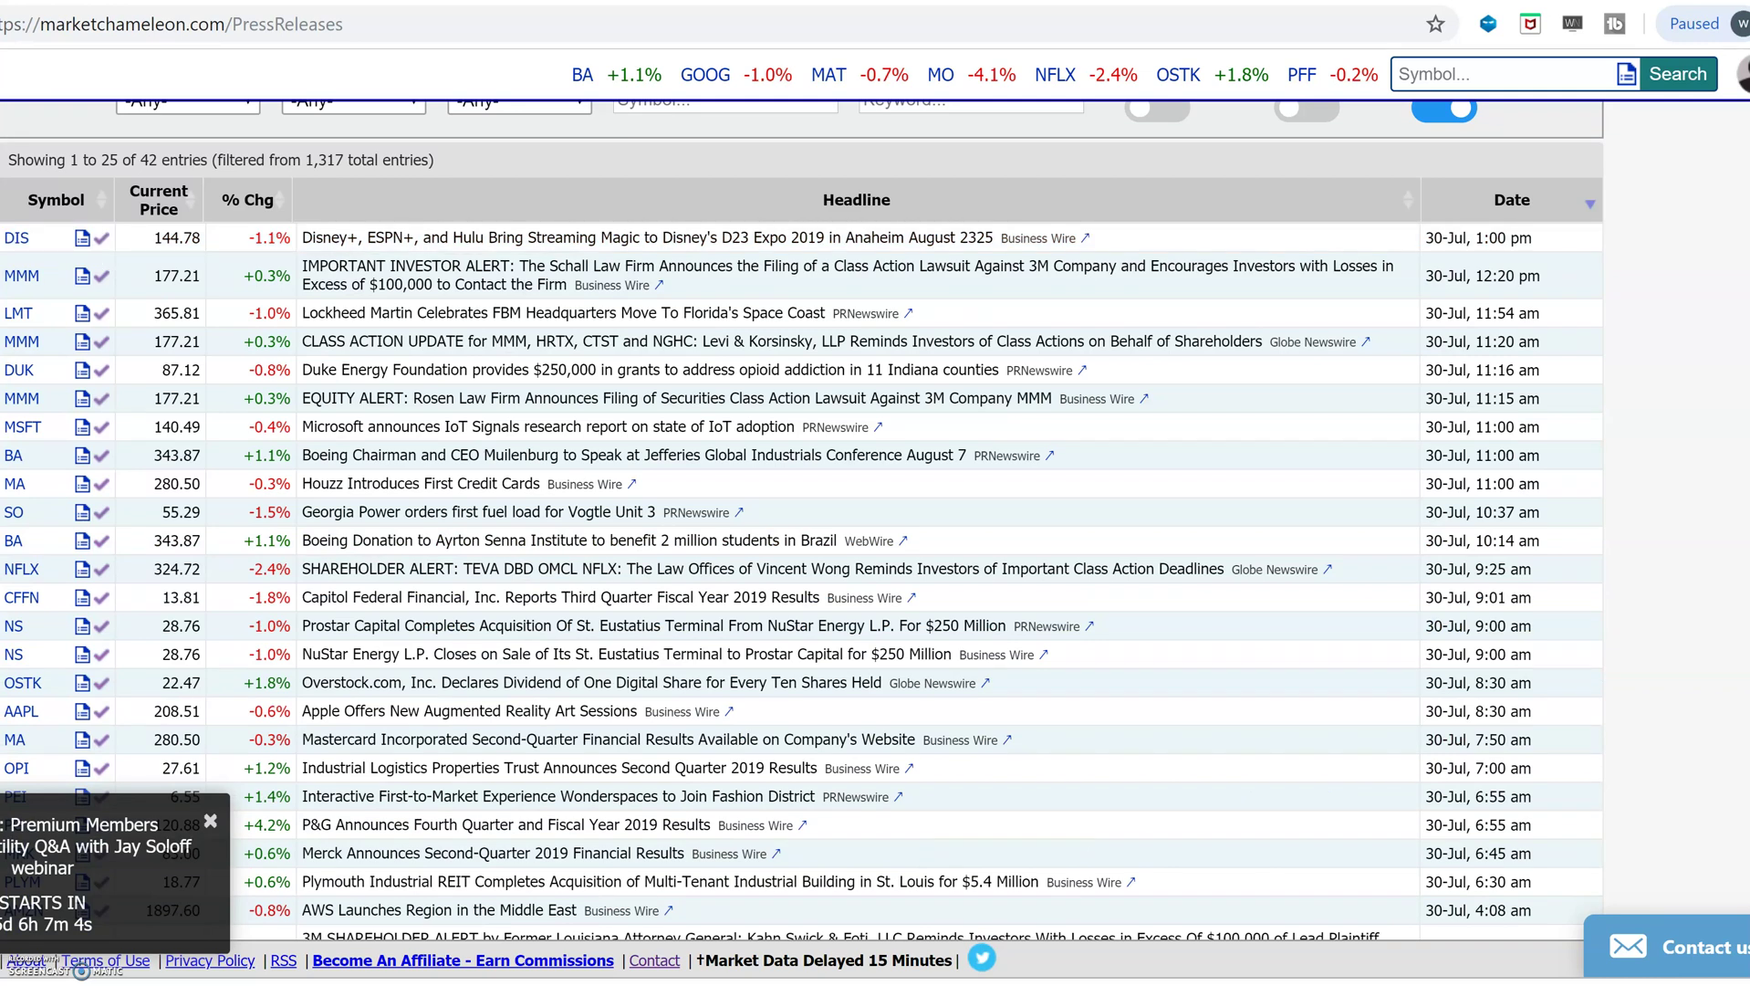
pyautogui.scroll(3, 674, 270)
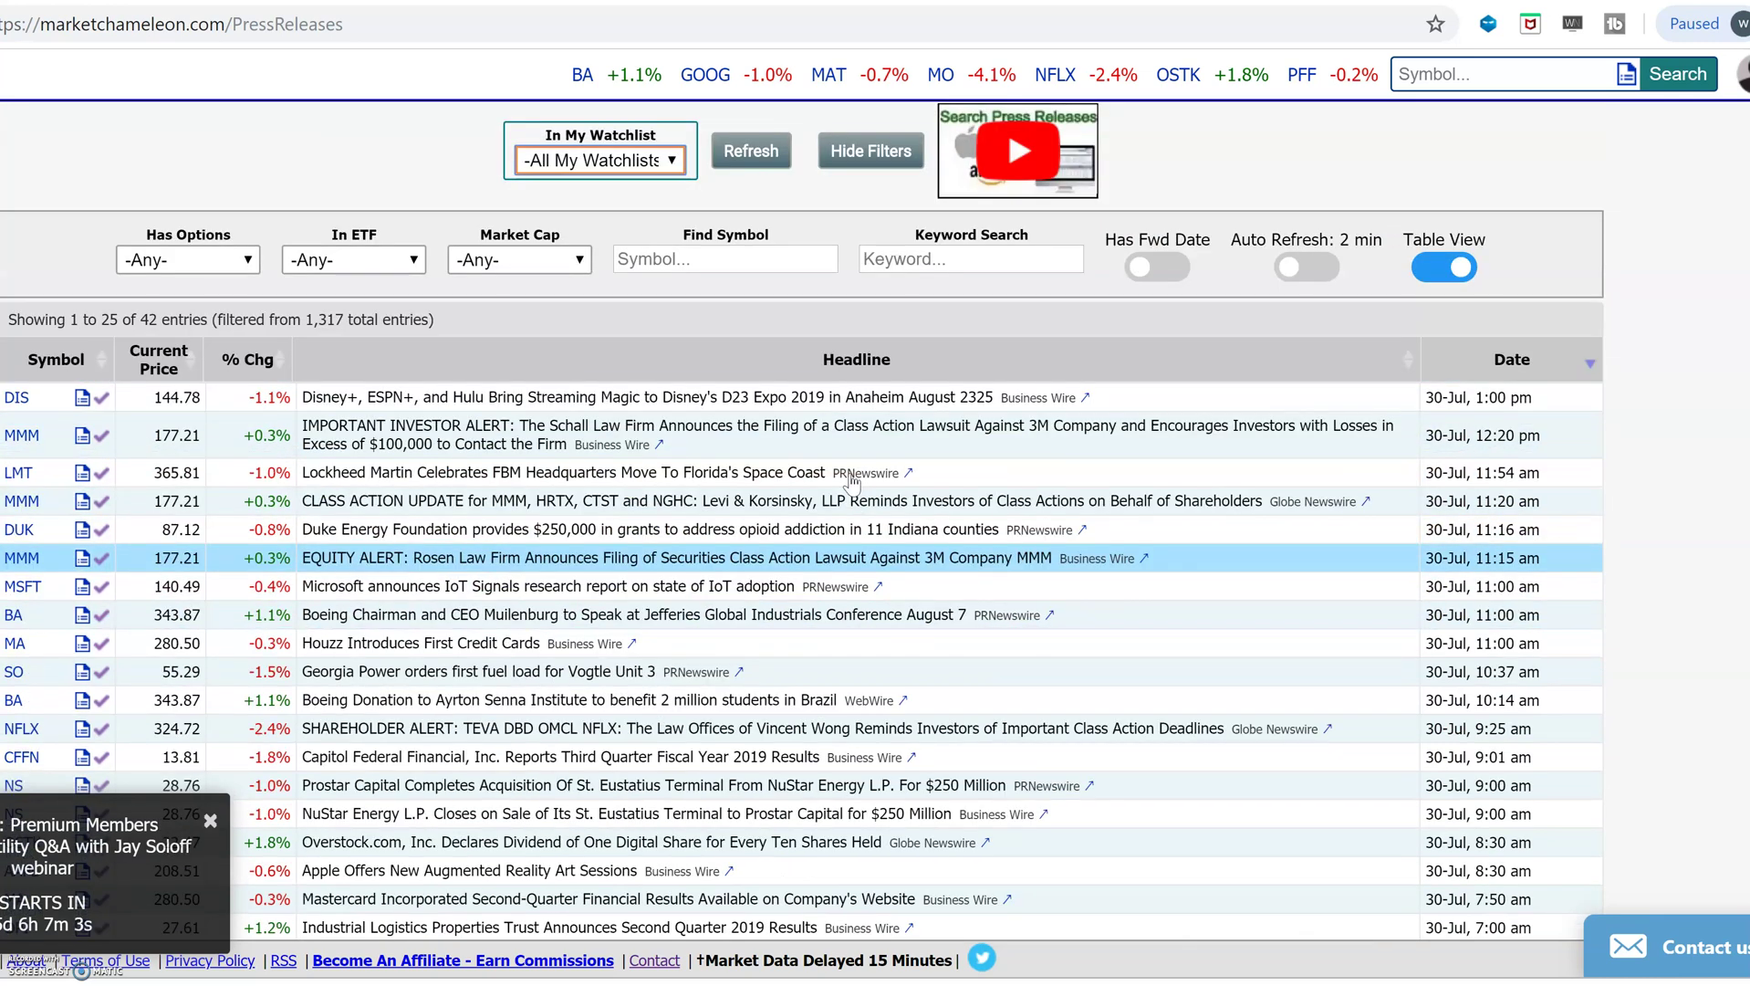
pyautogui.click(673, 264)
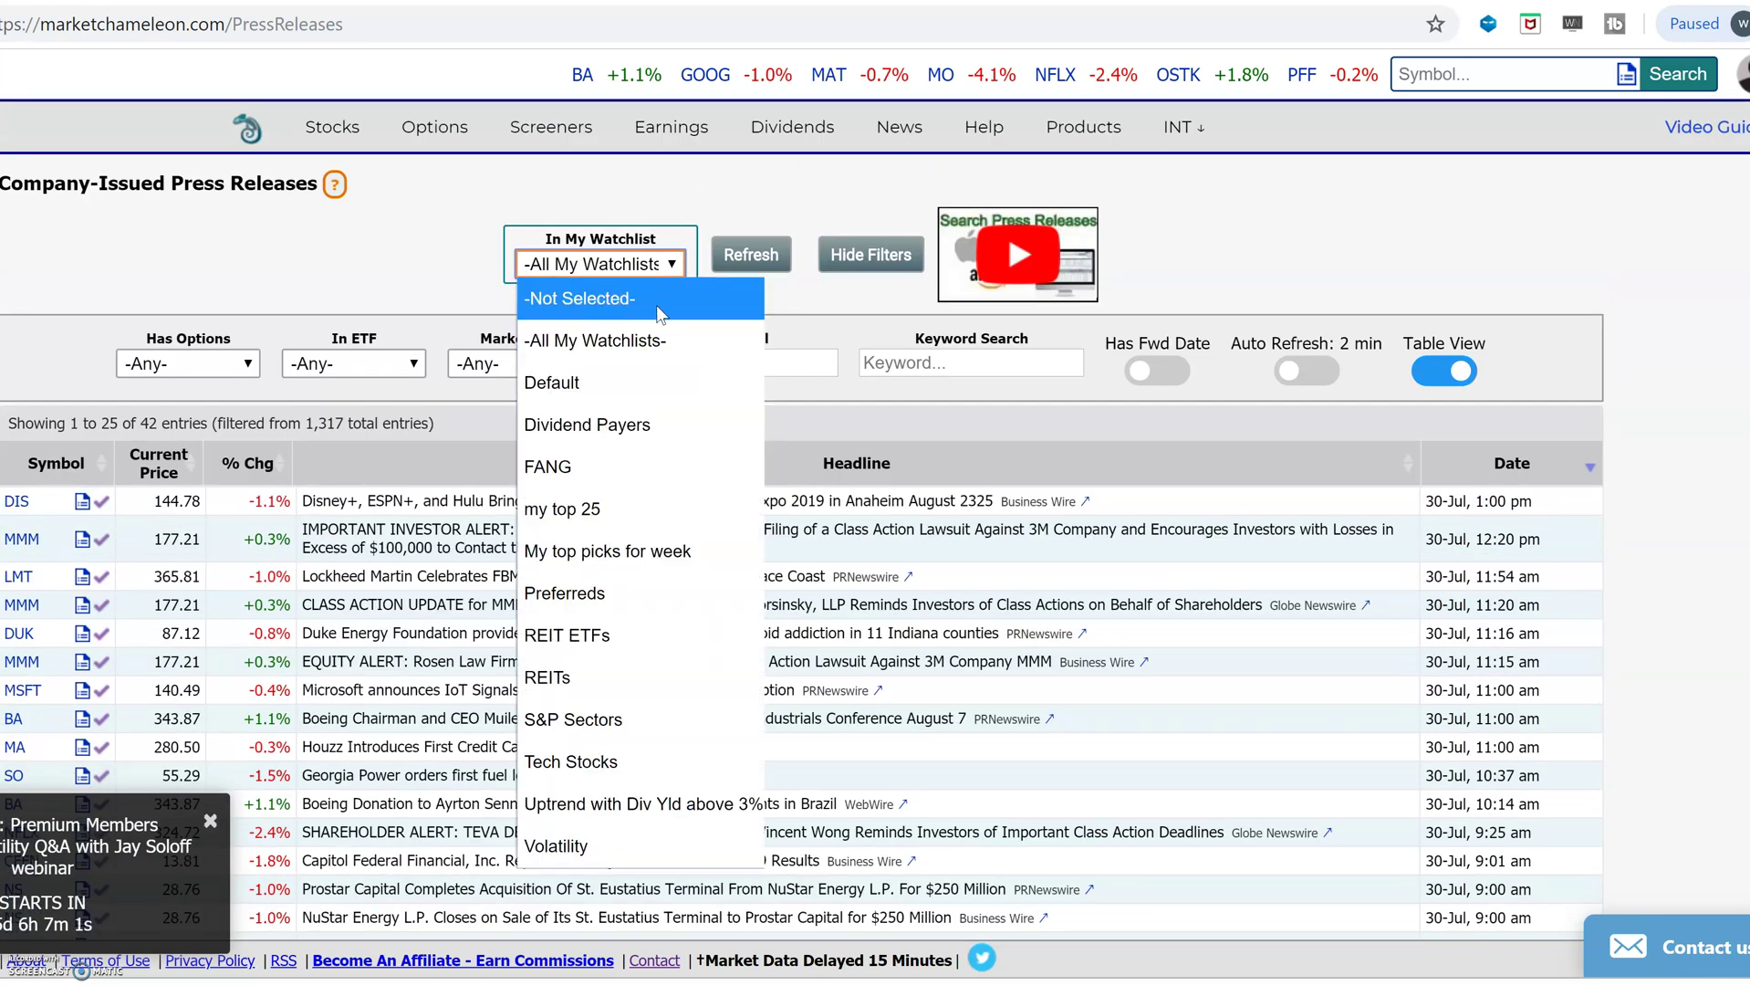
pyautogui.click(659, 469)
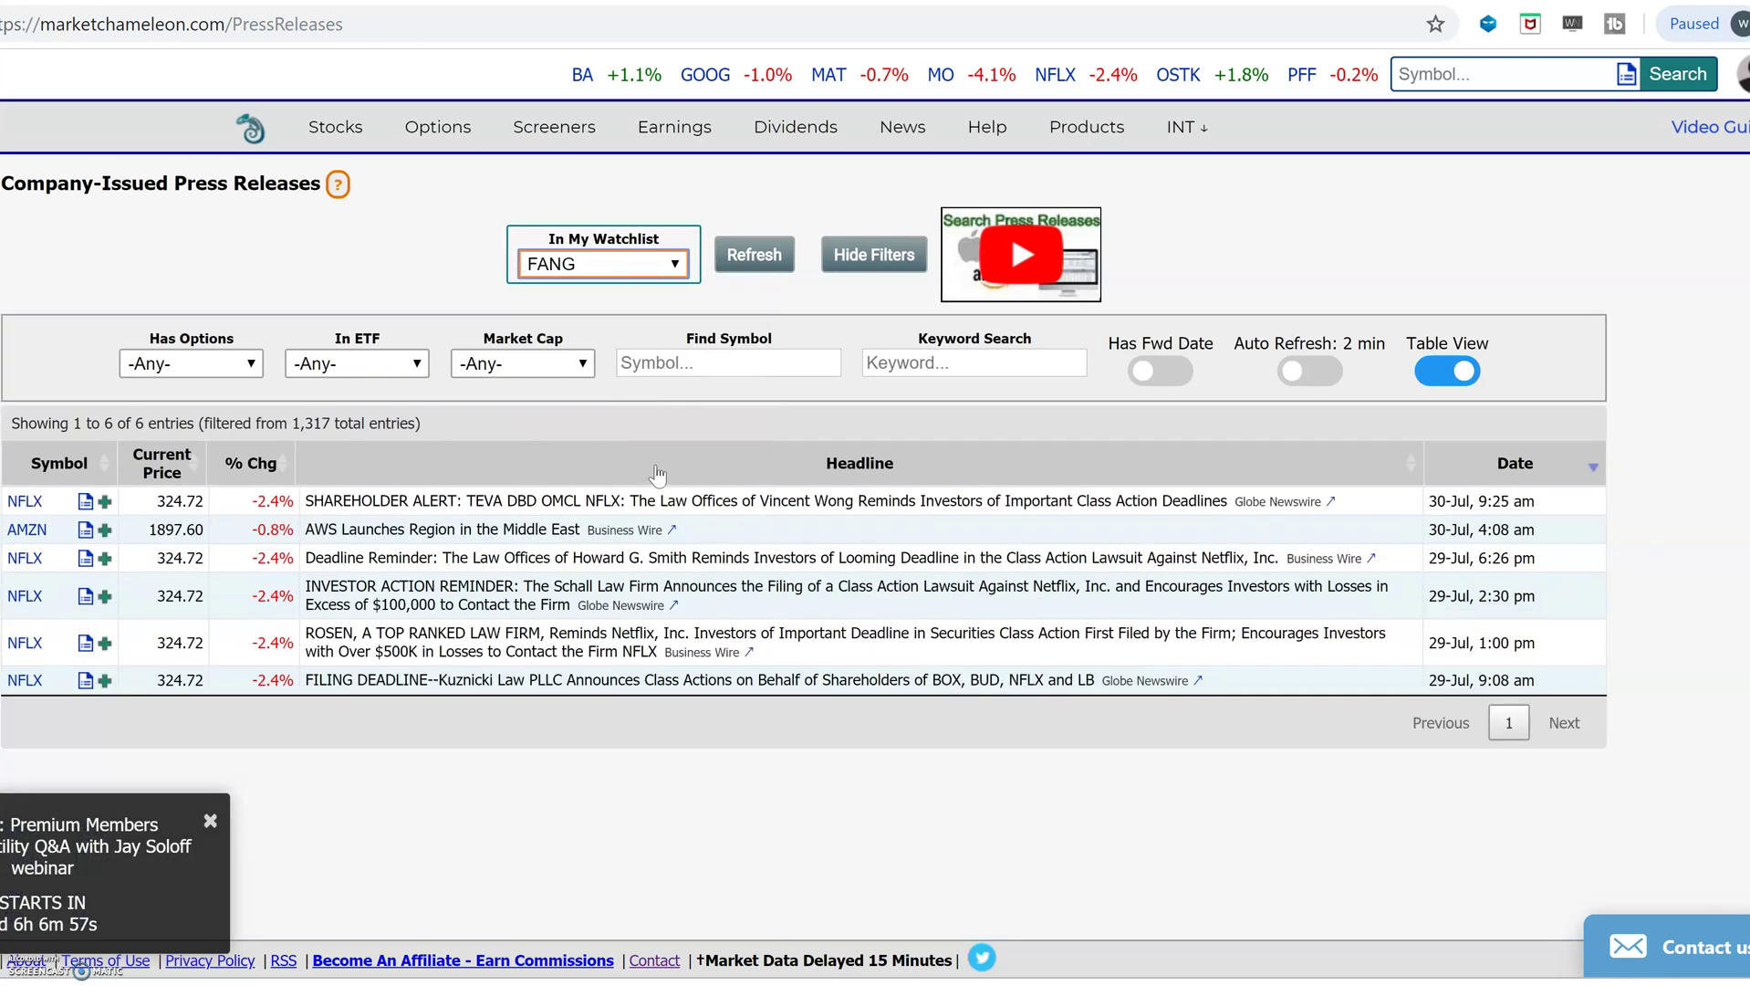
pyautogui.click(670, 265)
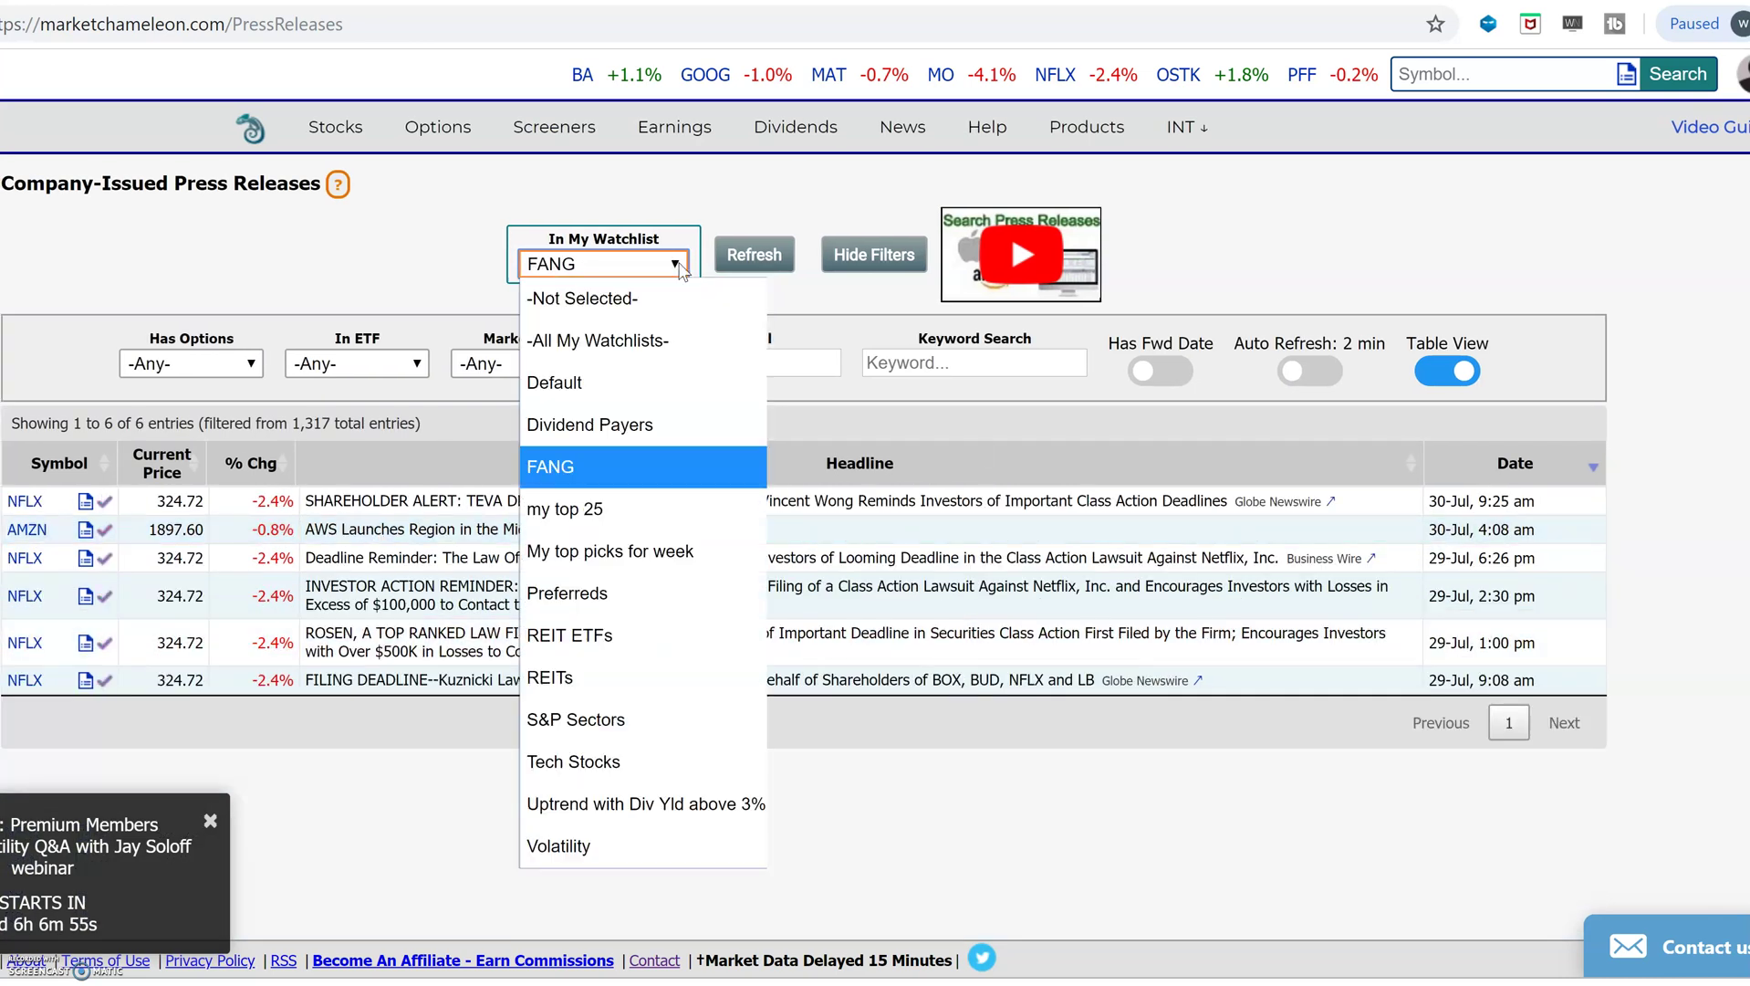
pyautogui.click(647, 554)
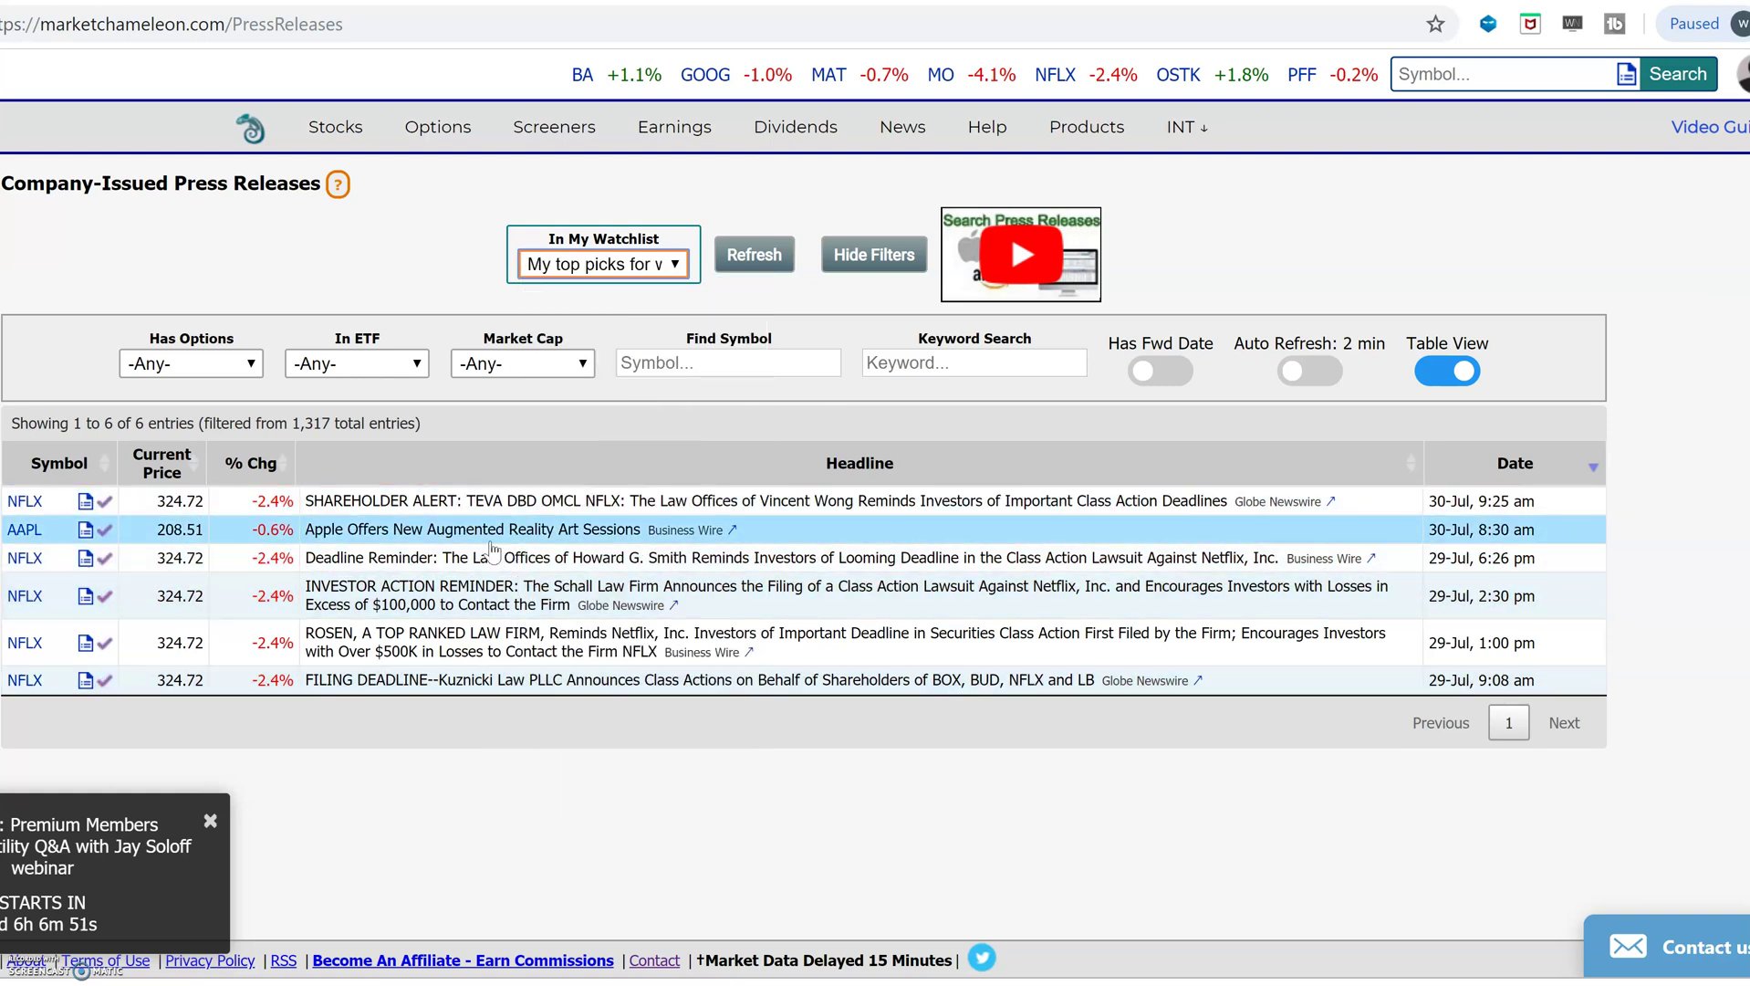
# Expand the Apple press release to read it, then collapse it
pyautogui.click(575, 529)
pyautogui.scroll(-2, 757, 669)
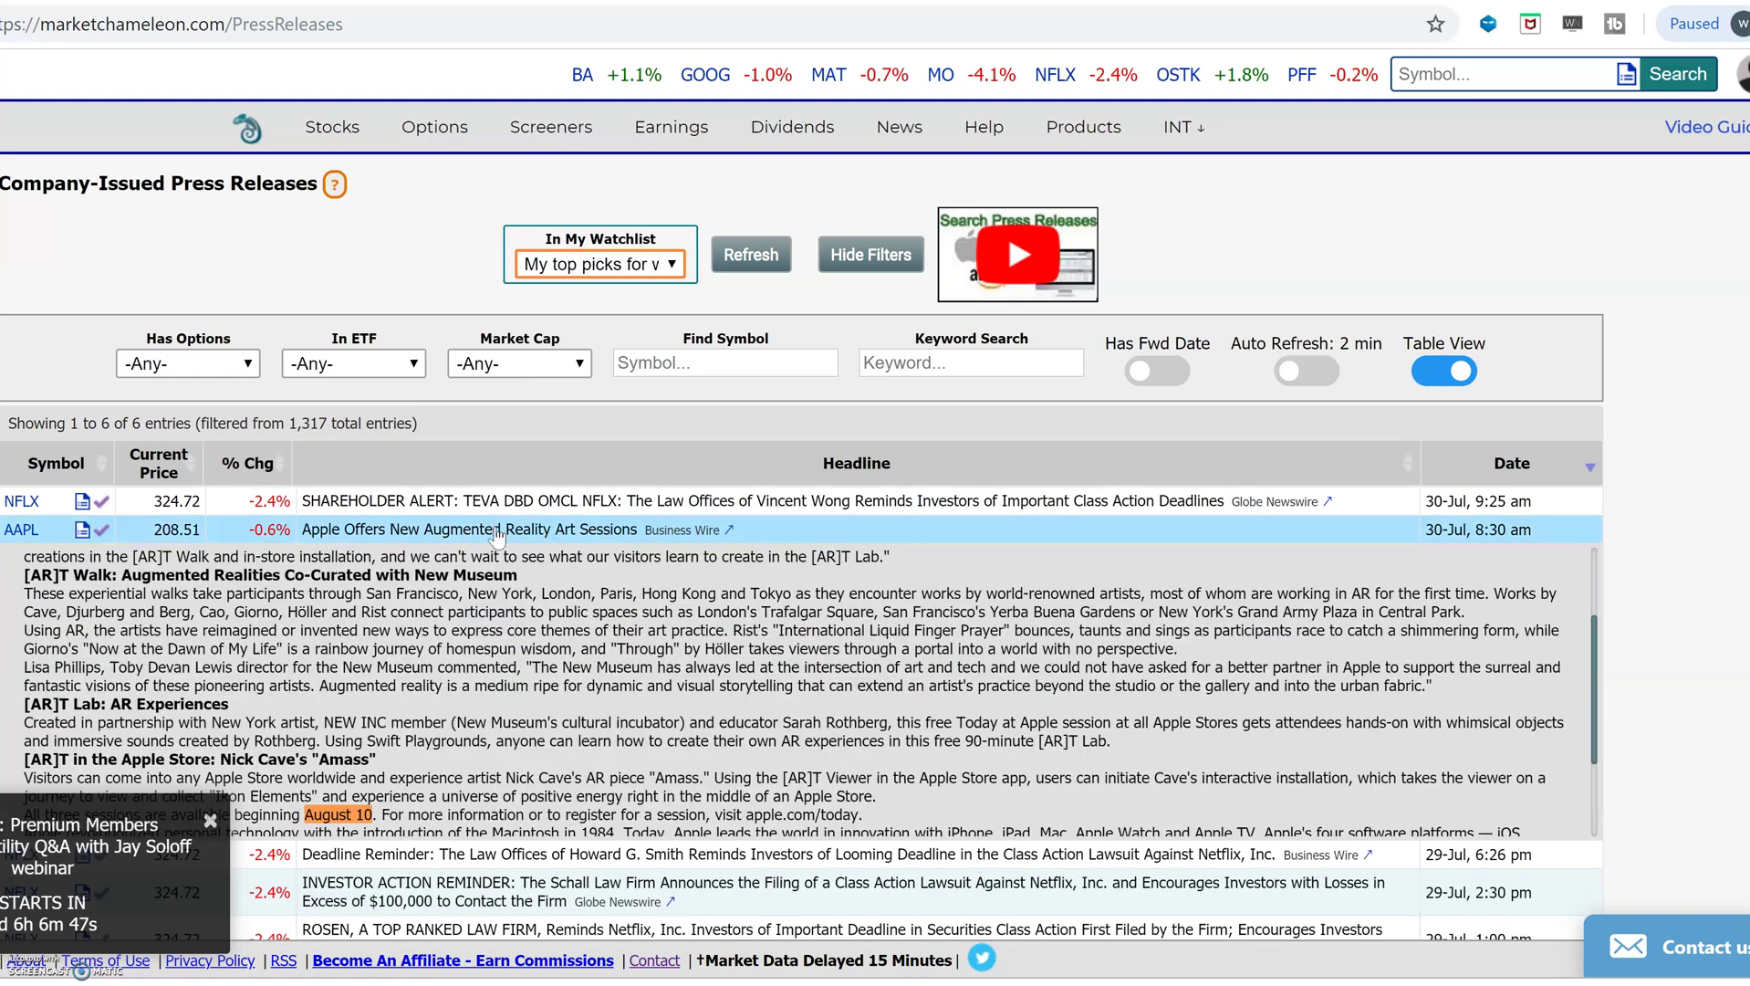
pyautogui.click(399, 531)
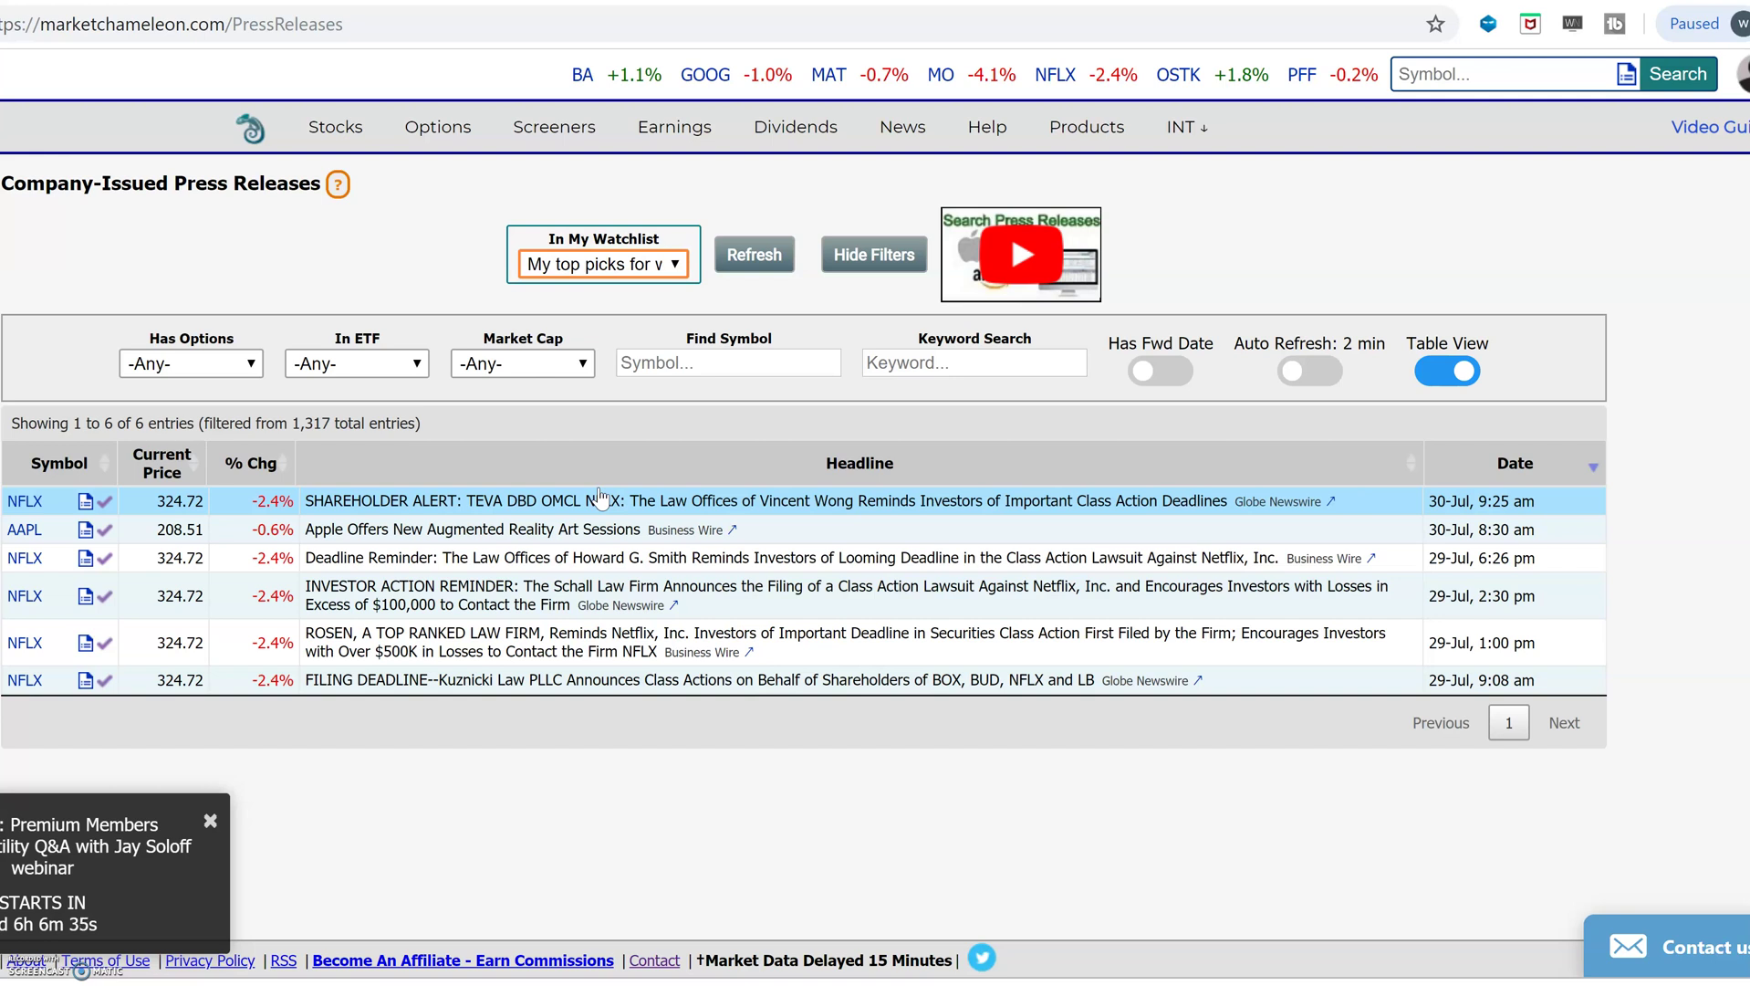
# Open the Stocks screener and look over its filter options
pyautogui.moveTo(853, 117)
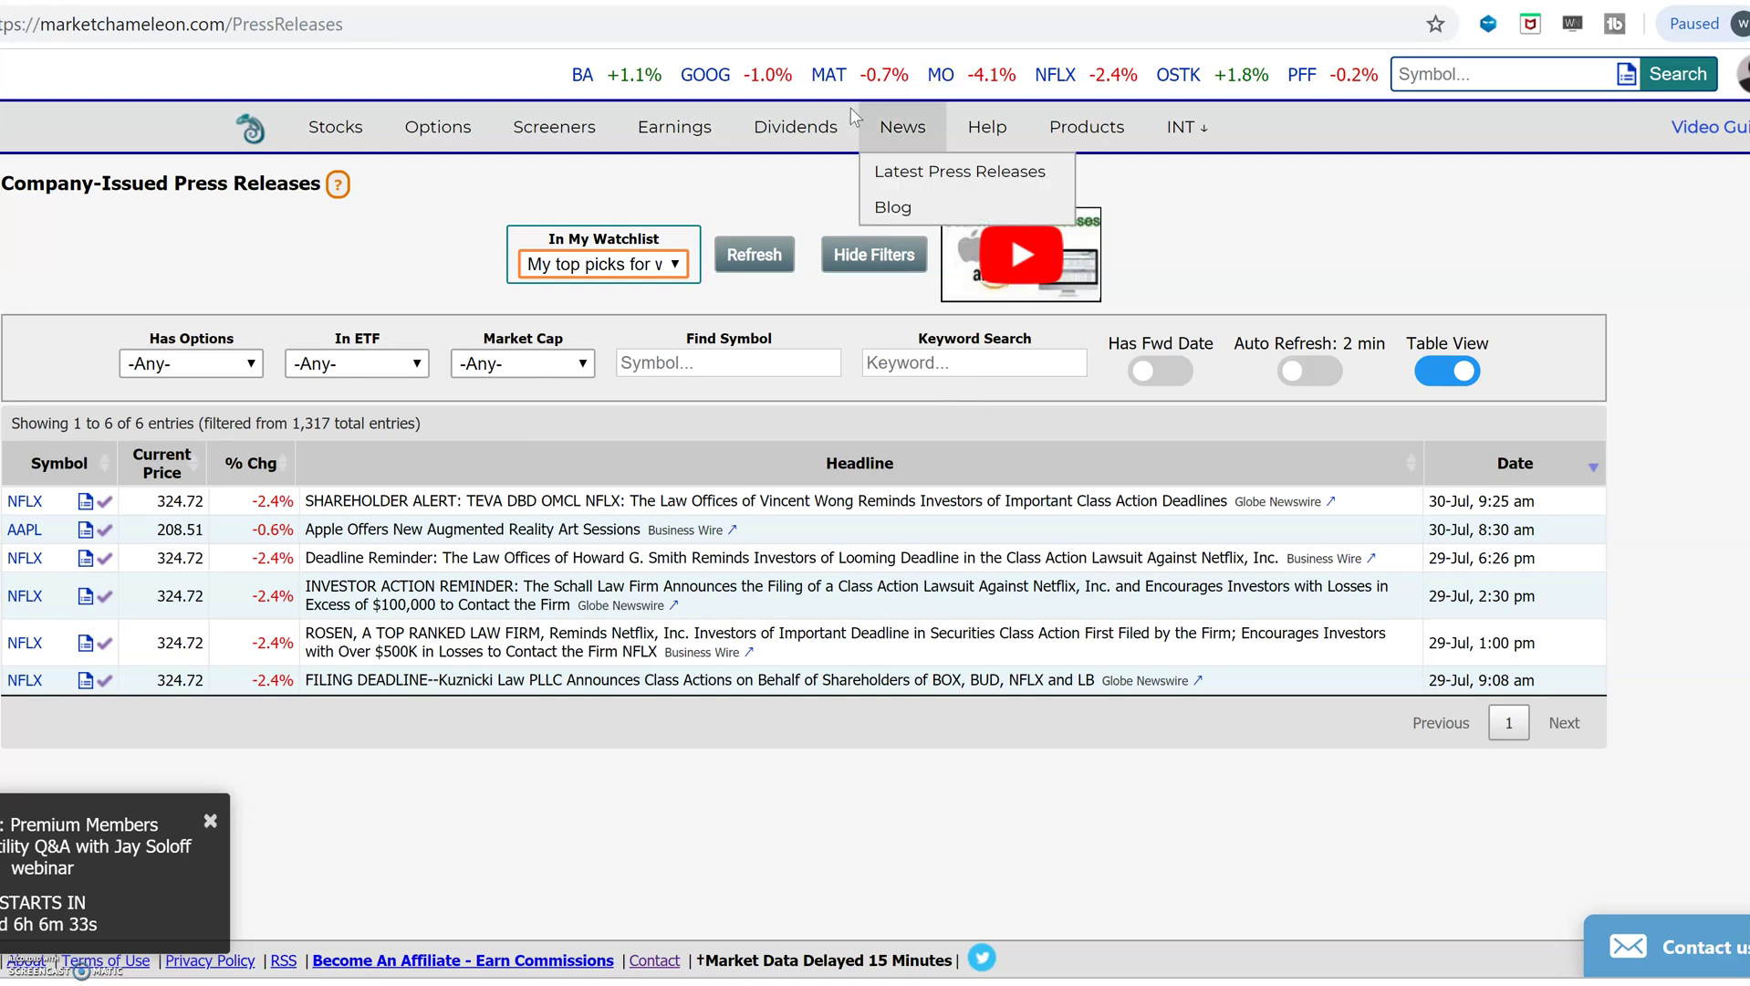
pyautogui.moveTo(573, 133)
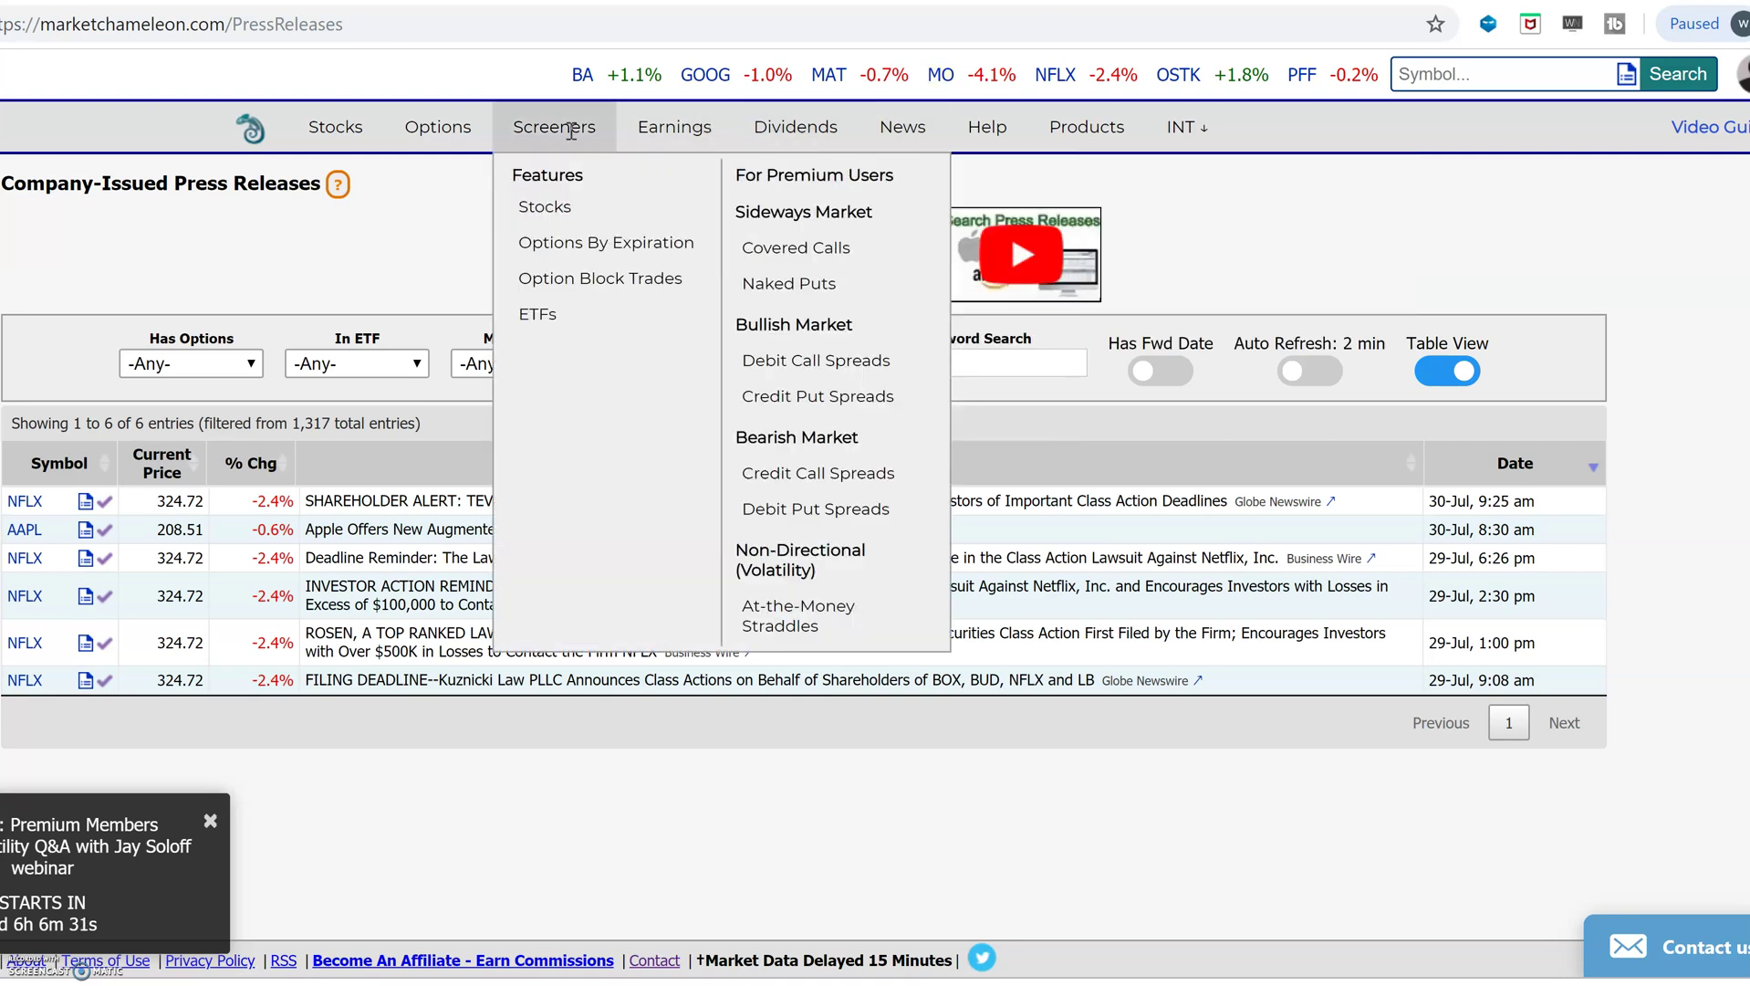
pyautogui.click(549, 209)
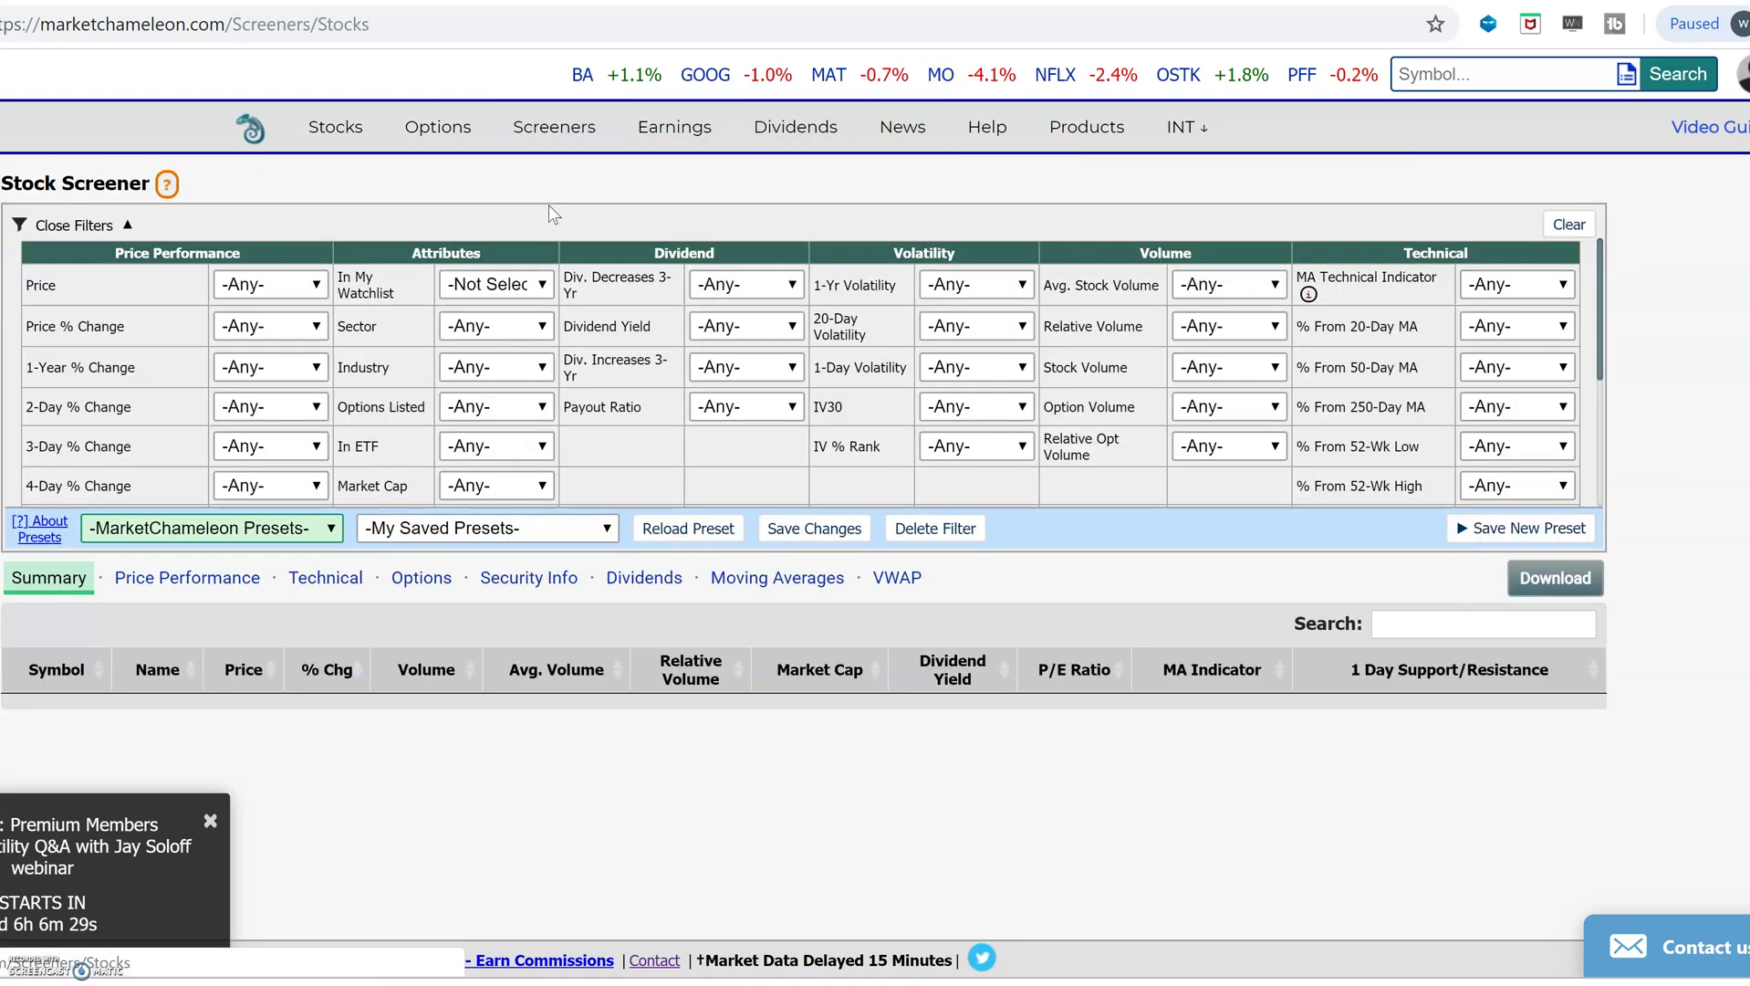
pyautogui.moveTo(1170, 157)
pyautogui.scroll(-3, 298, 446)
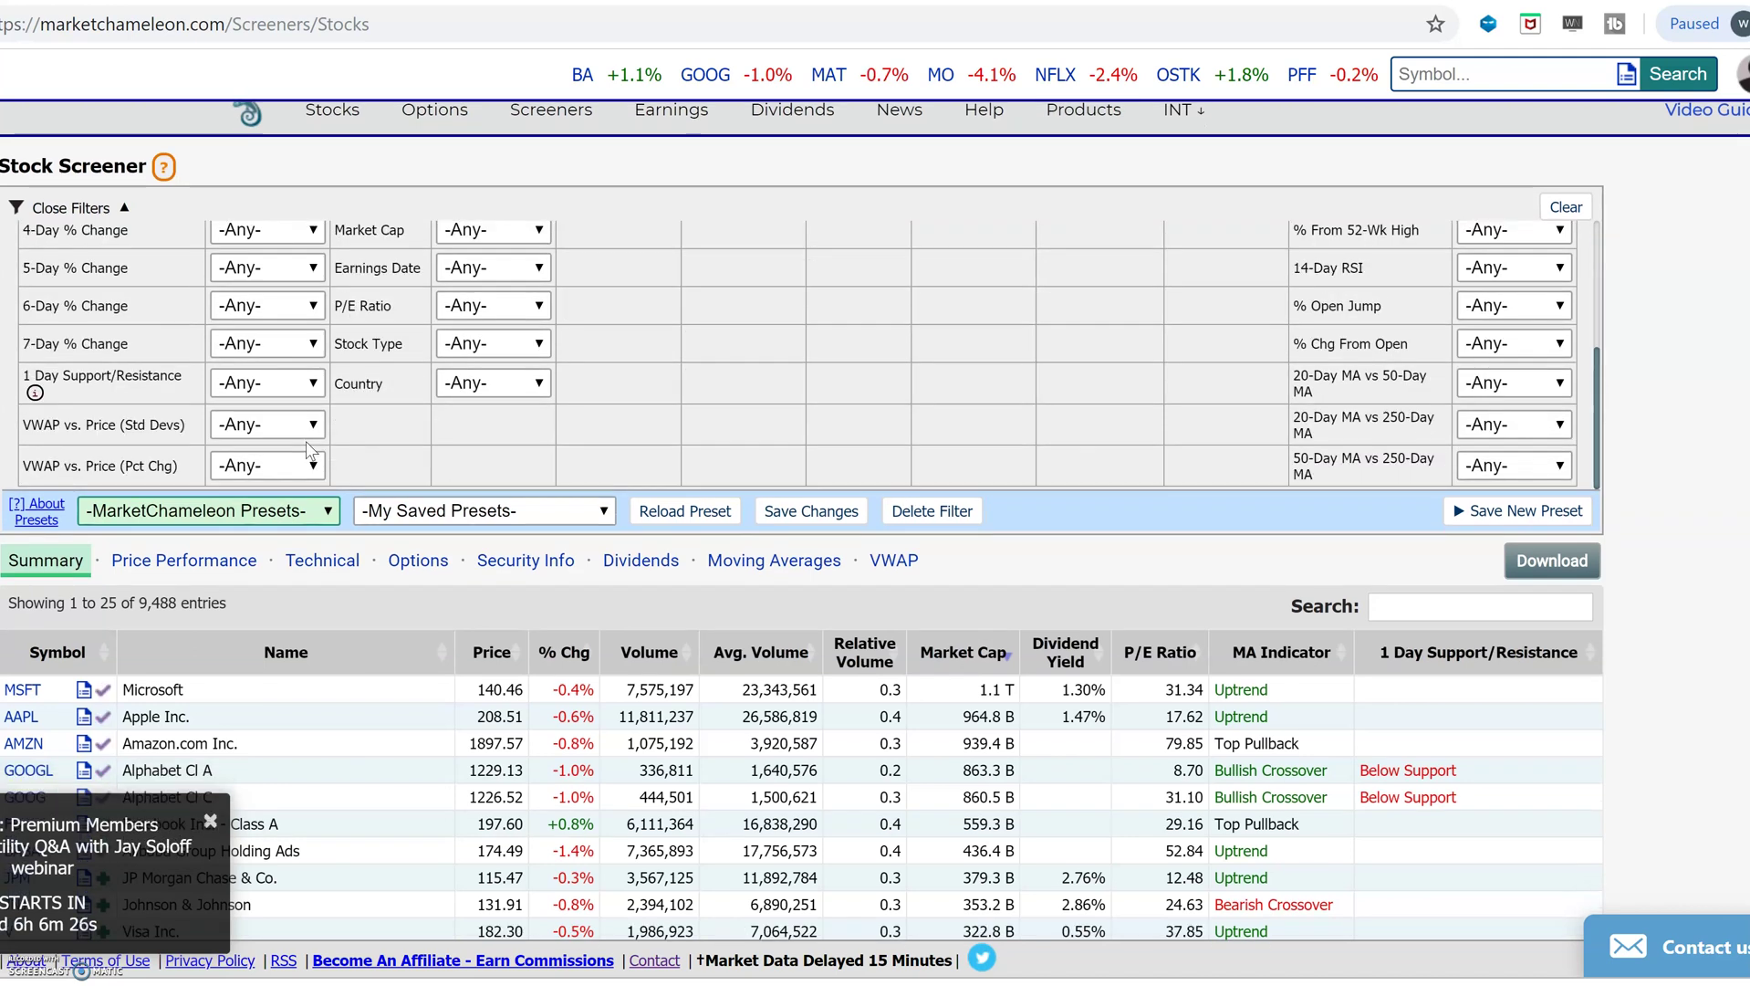
pyautogui.scroll(-2, 306, 440)
pyautogui.scroll(1, 310, 438)
pyautogui.scroll(3, 347, 388)
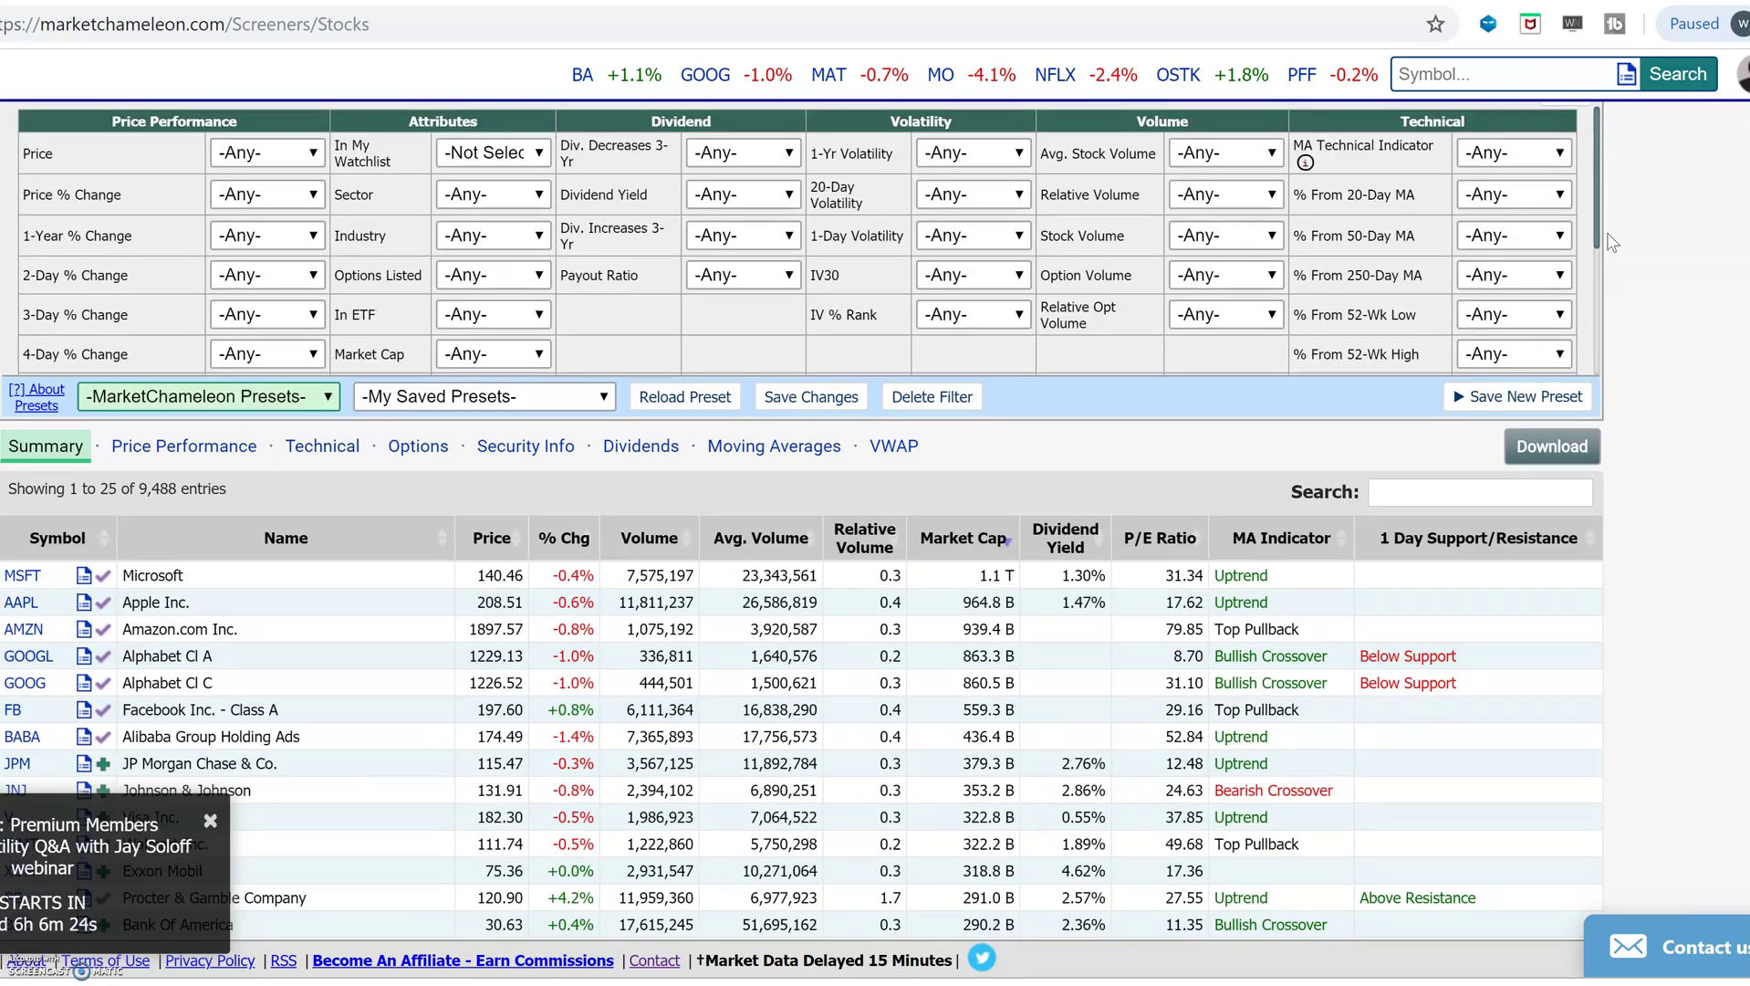
pyautogui.scroll(-3, 1612, 242)
pyautogui.scroll(4, 1583, 356)
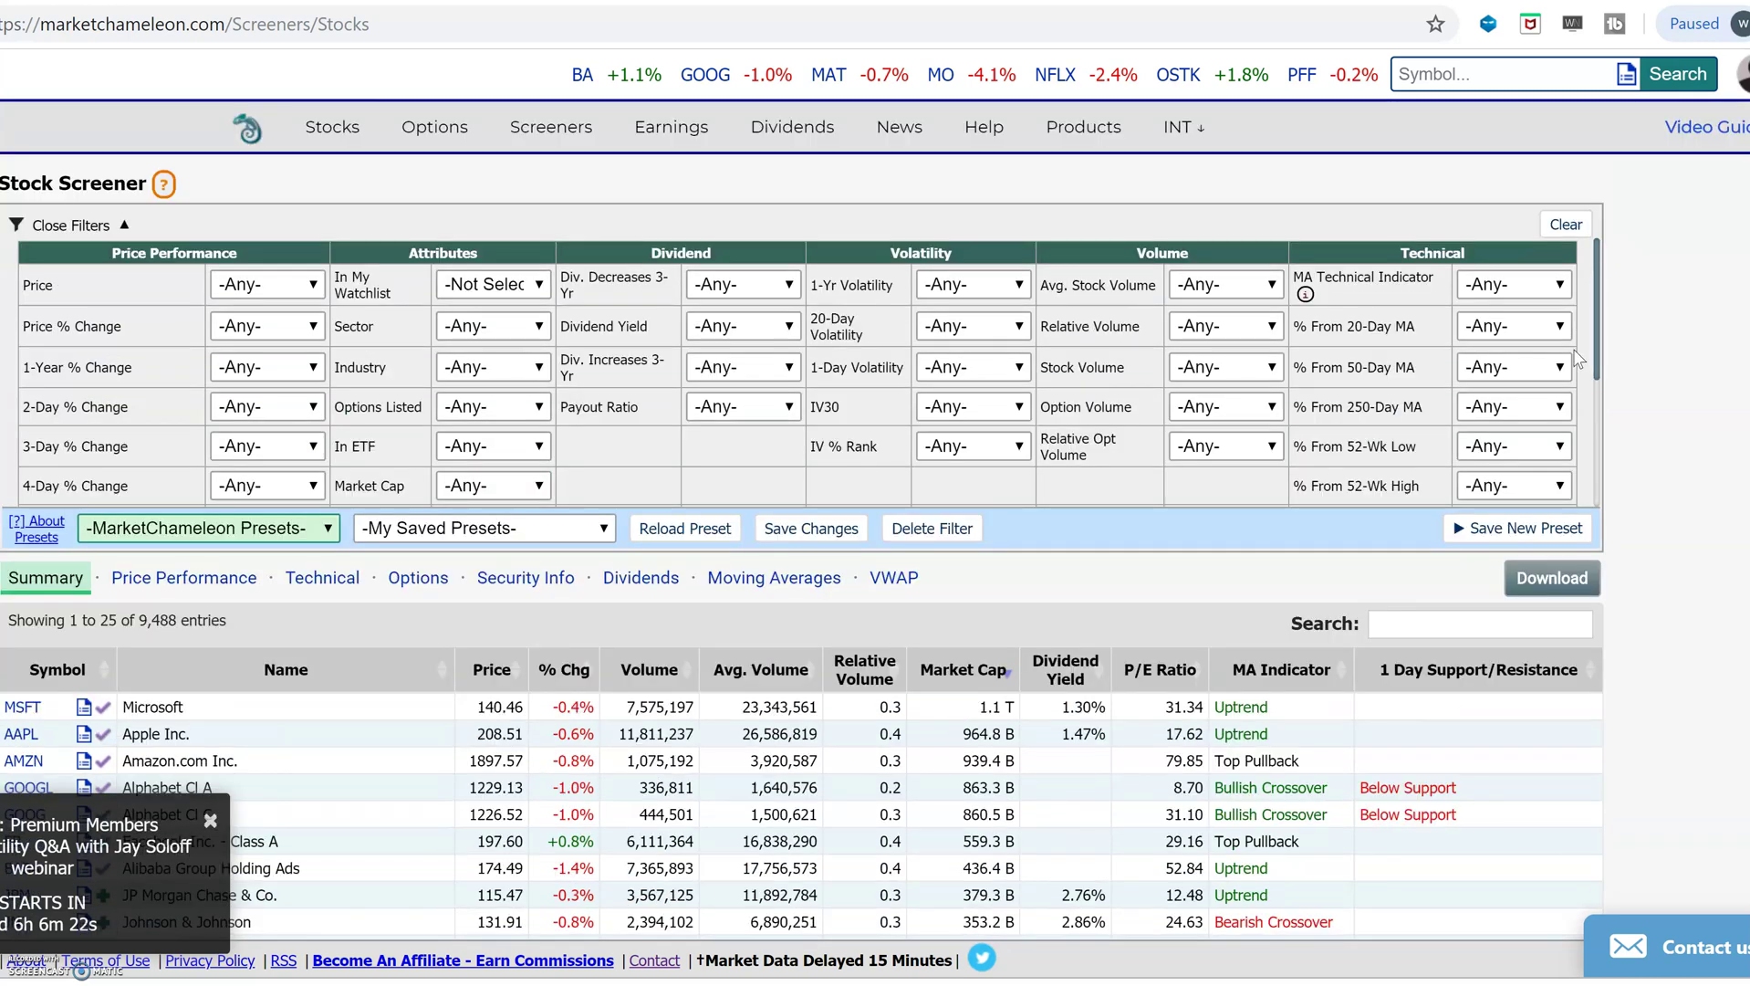
pyautogui.moveTo(1597, 358)
pyautogui.mouseDown()
pyautogui.moveTo(1641, 419)
pyautogui.moveTo(1599, 412)
pyautogui.moveTo(1600, 356)
pyautogui.mouseUp()
# Set % From 20-Day MA to Above +5% and % From 50-Day MA to Above +10%
pyautogui.click(1560, 326)
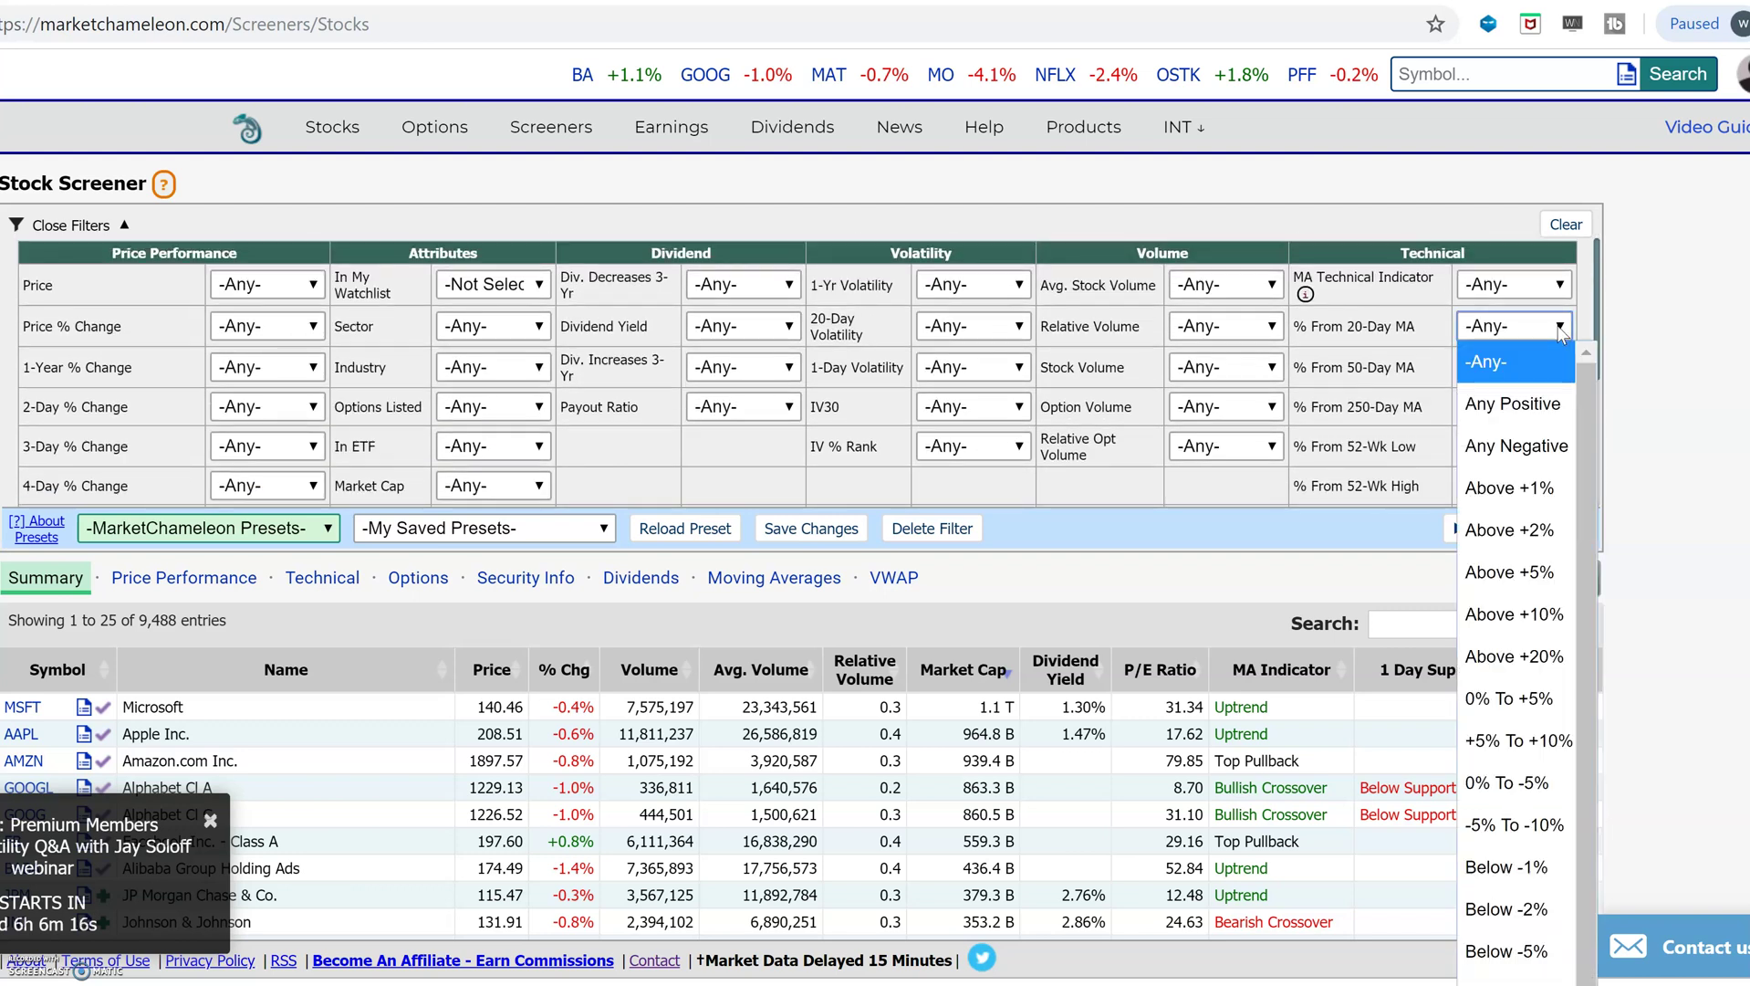
pyautogui.click(1540, 575)
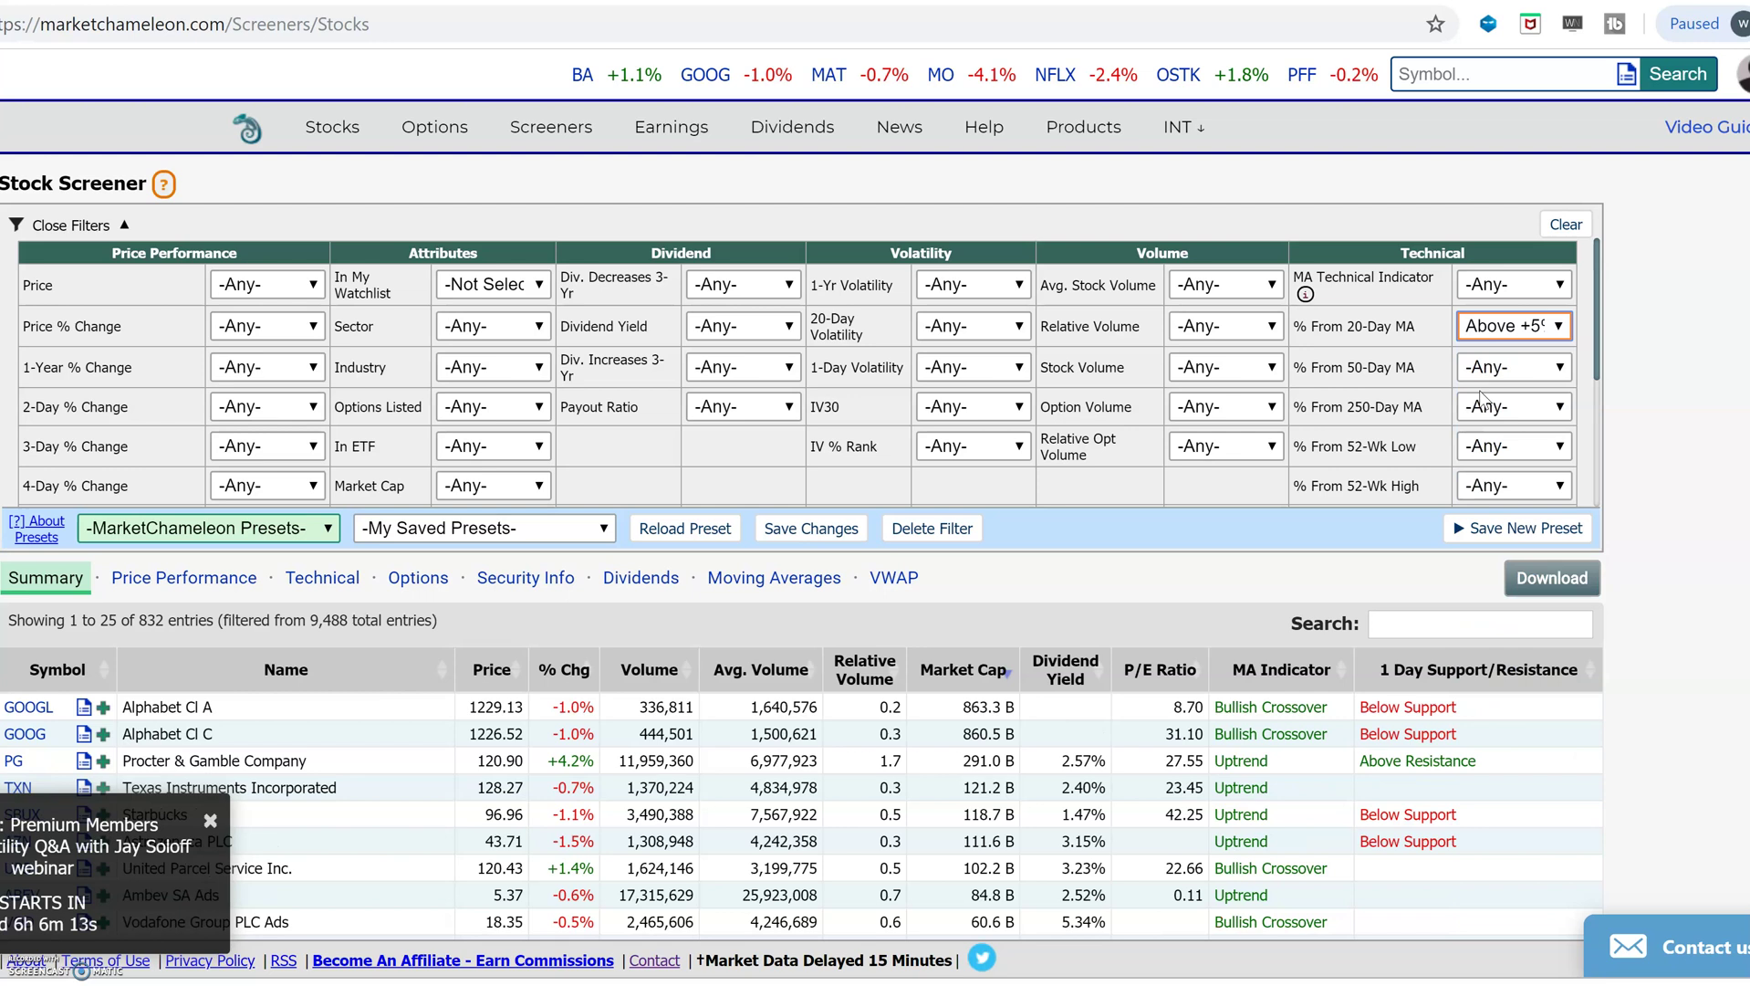
pyautogui.click(1560, 368)
pyautogui.click(1516, 654)
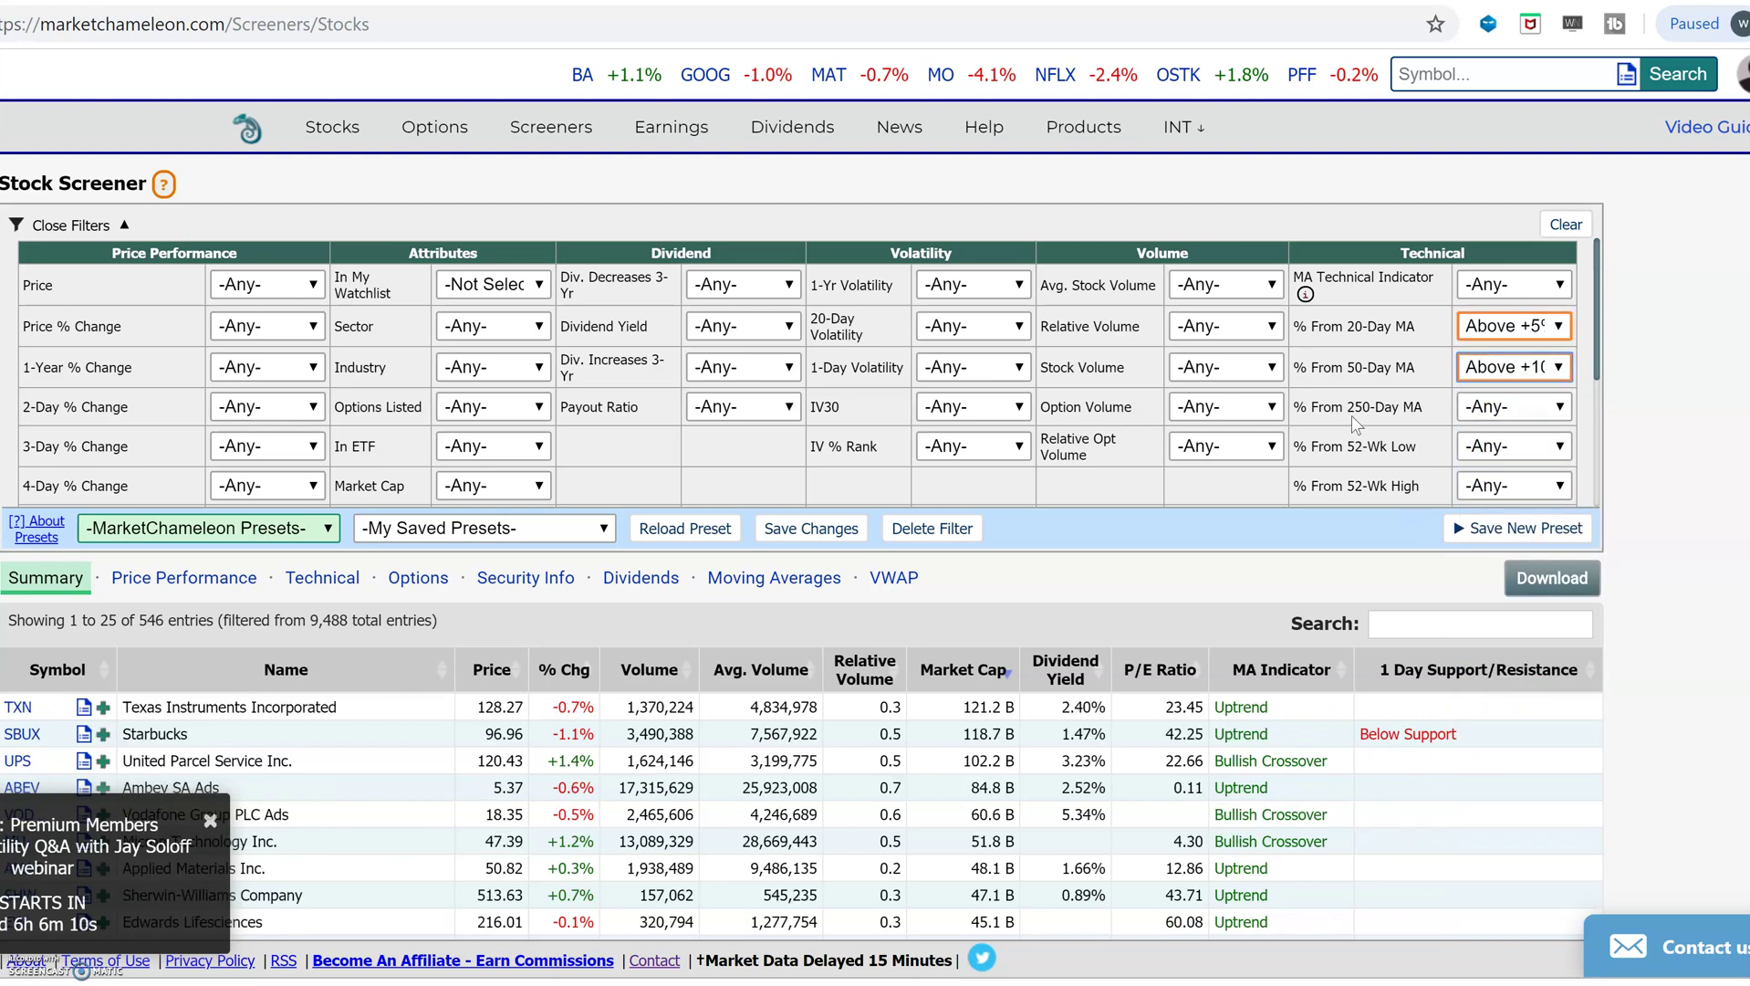
# Set 1 Day Support/Resistance to Above Resistance, leaving 80 stocks
pyautogui.scroll(-1, 1354, 479)
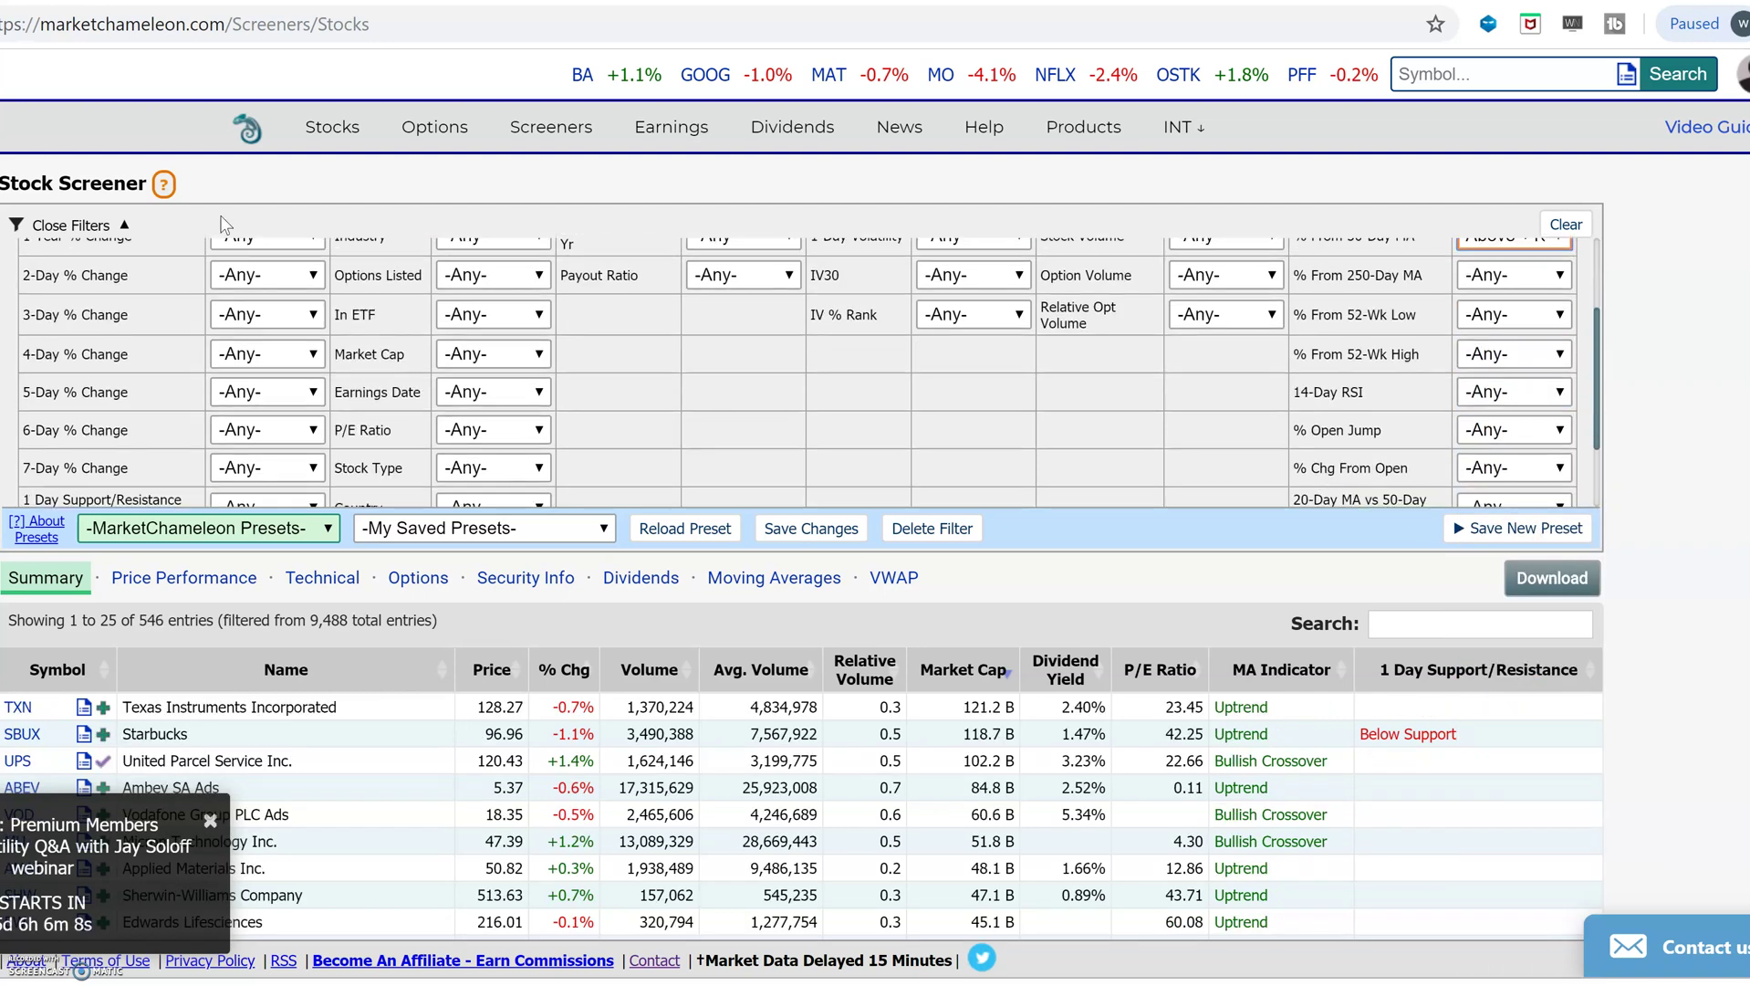
pyautogui.scroll(-2, 293, 408)
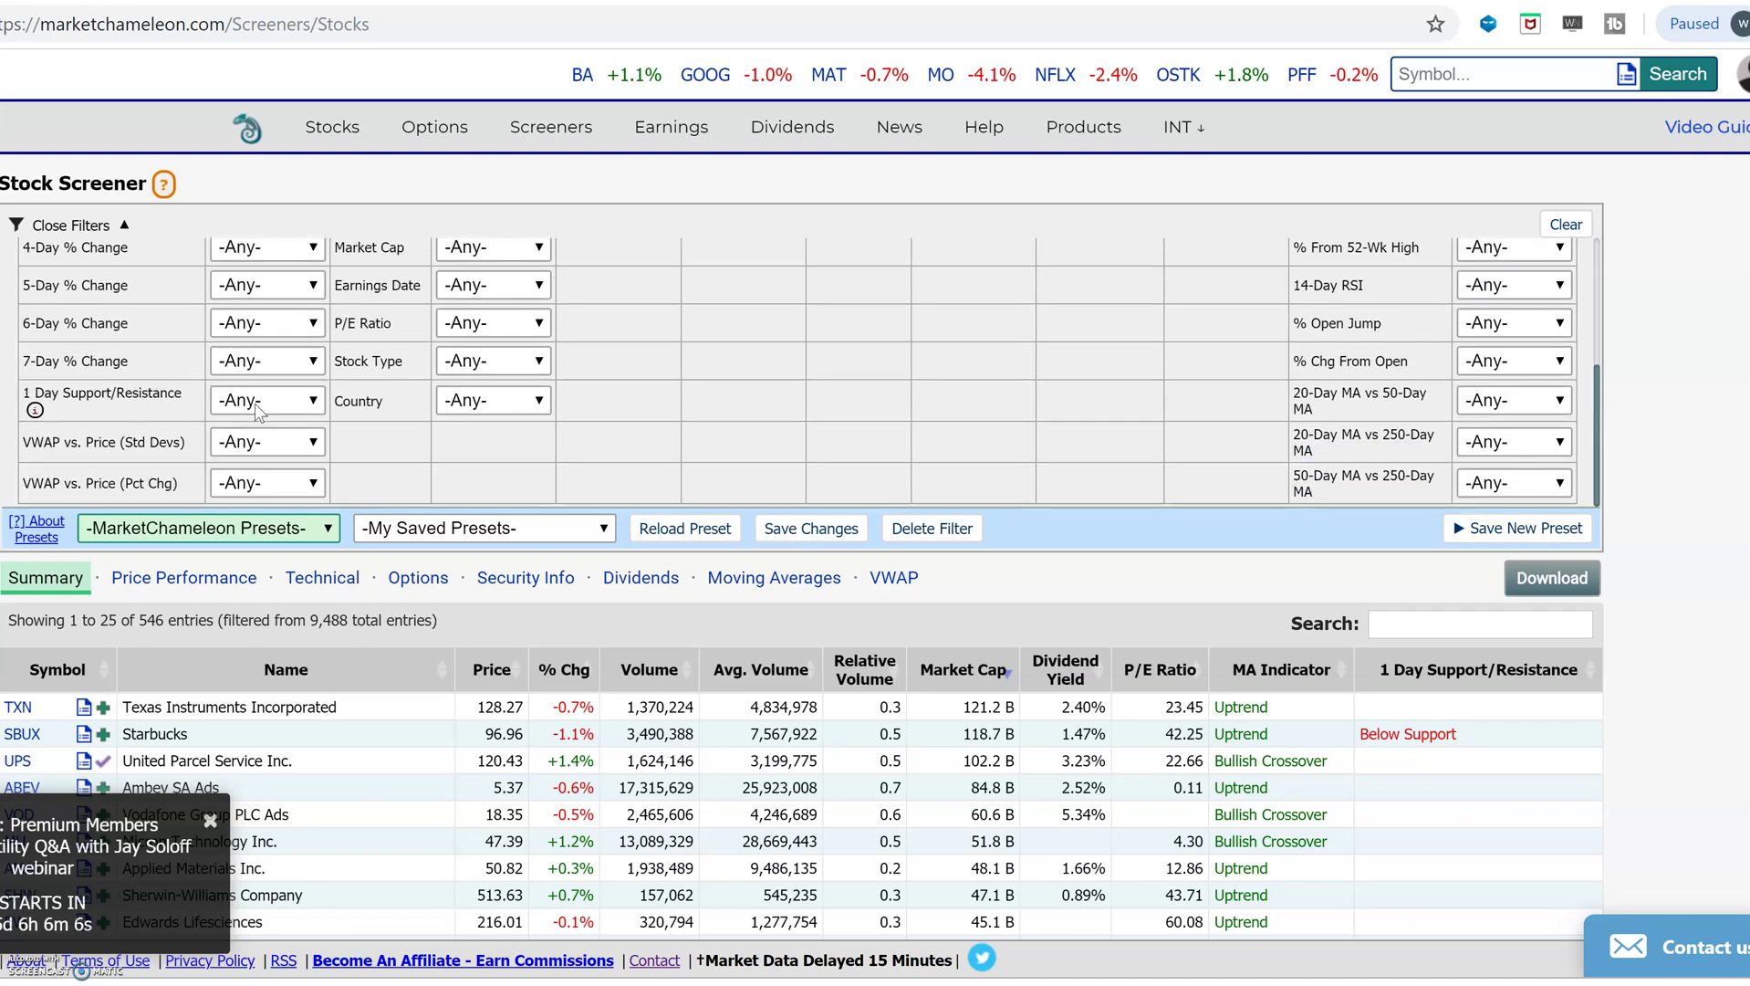
pyautogui.click(314, 405)
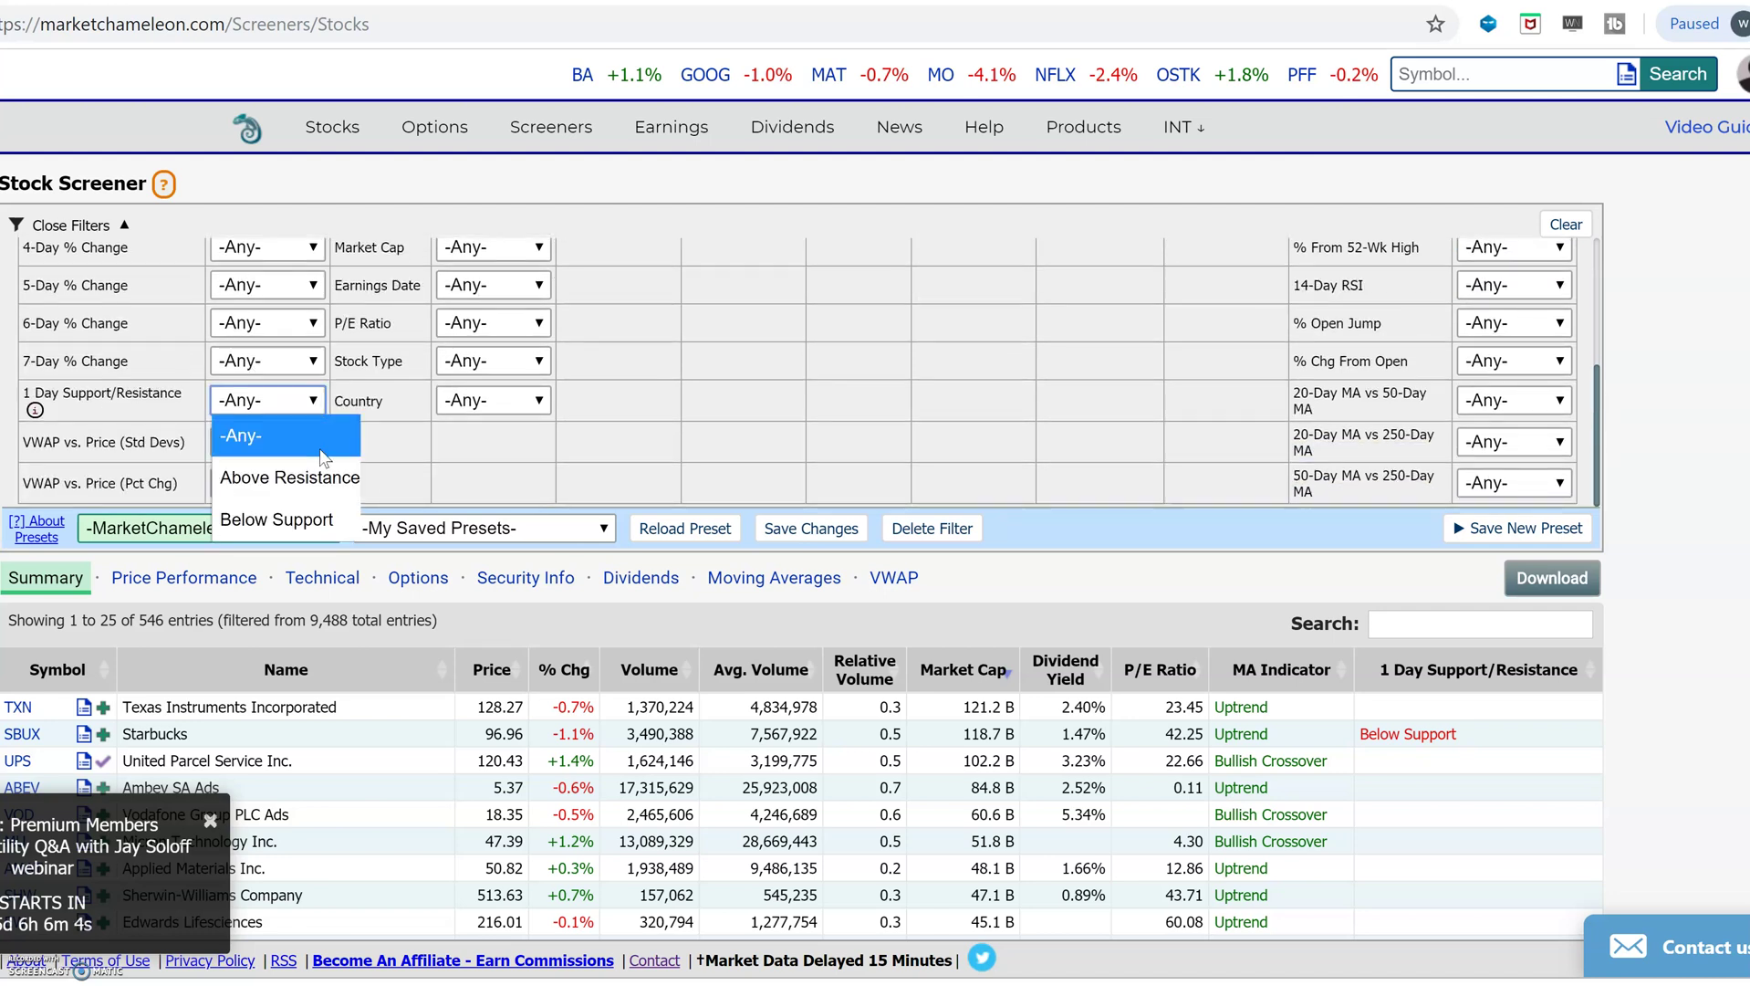
pyautogui.click(304, 475)
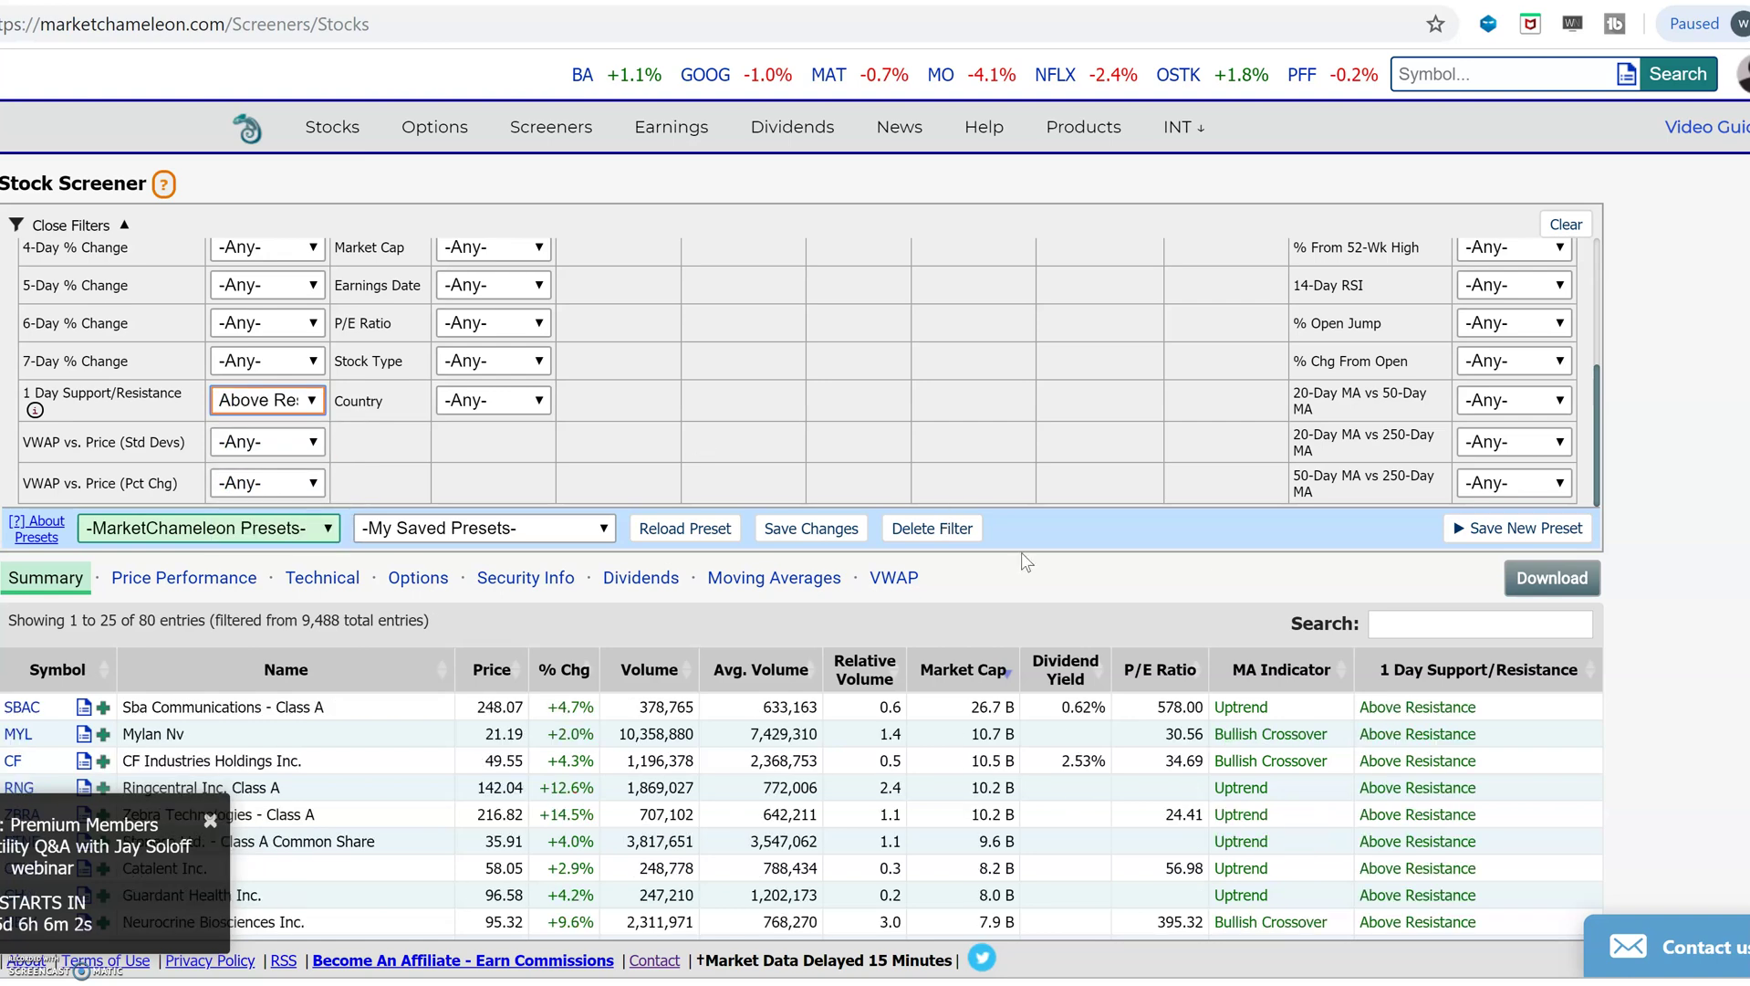
pyautogui.scroll(-3, 1174, 543)
pyautogui.scroll(-2, 1187, 593)
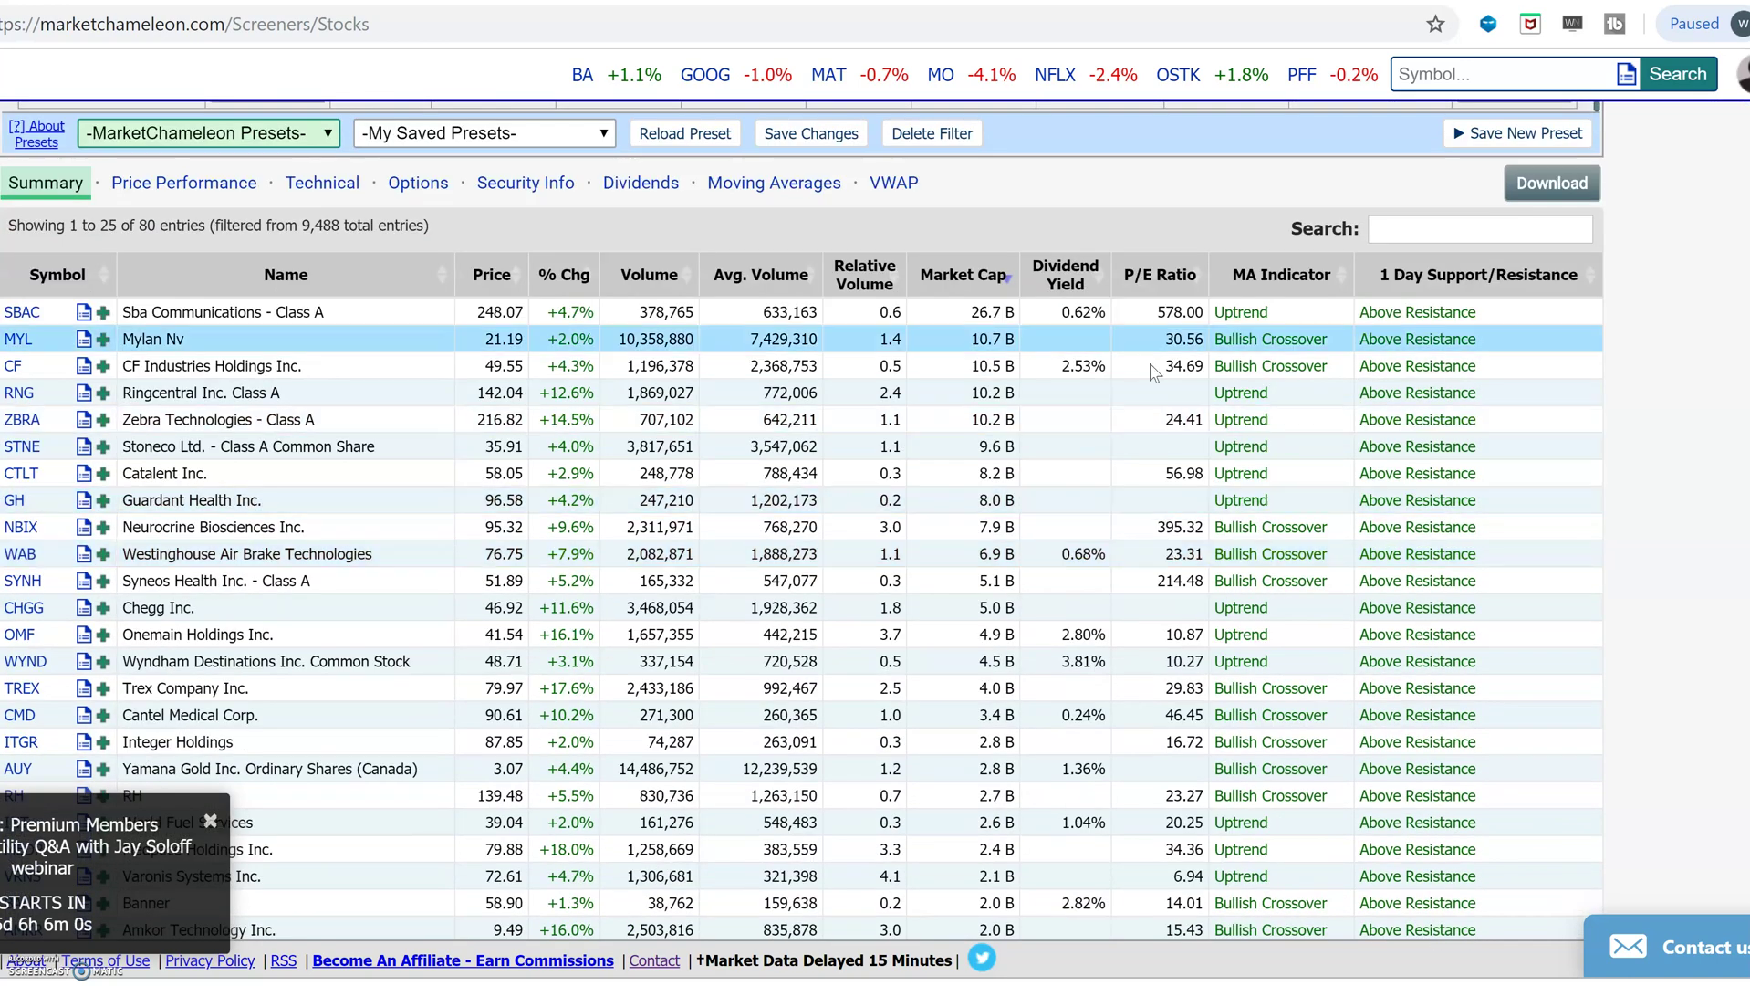
pyautogui.scroll(5, 1244, 741)
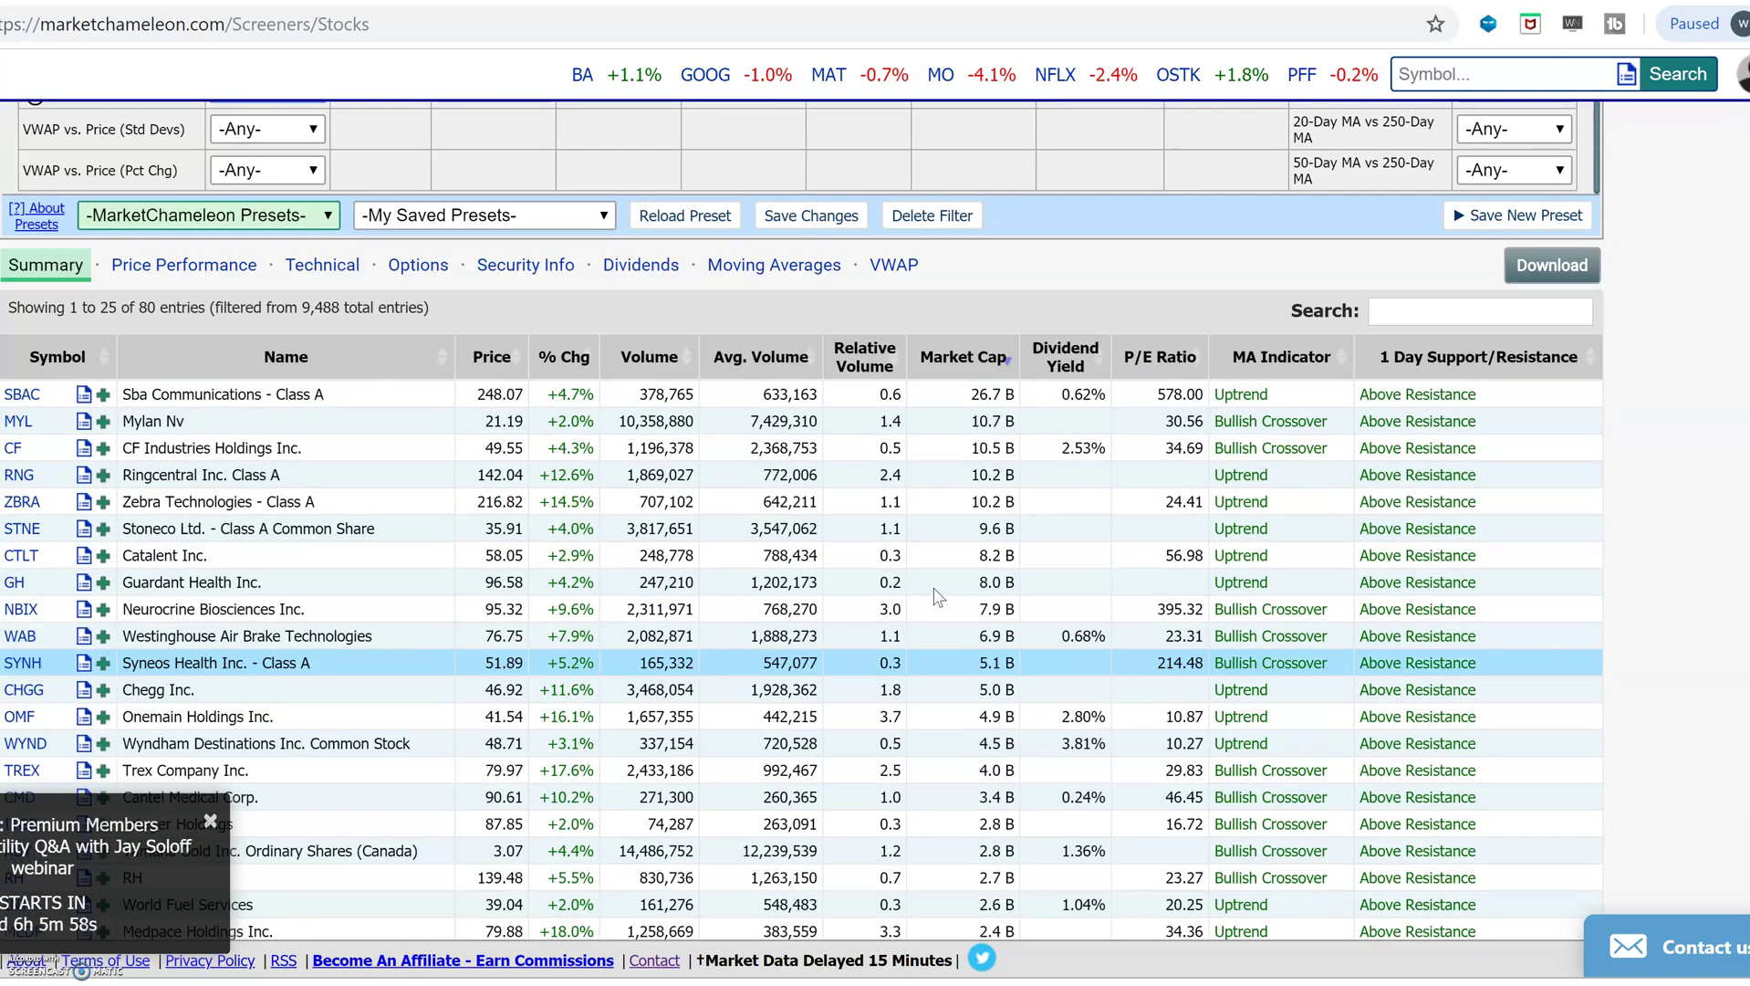
pyautogui.scroll(5, 280, 310)
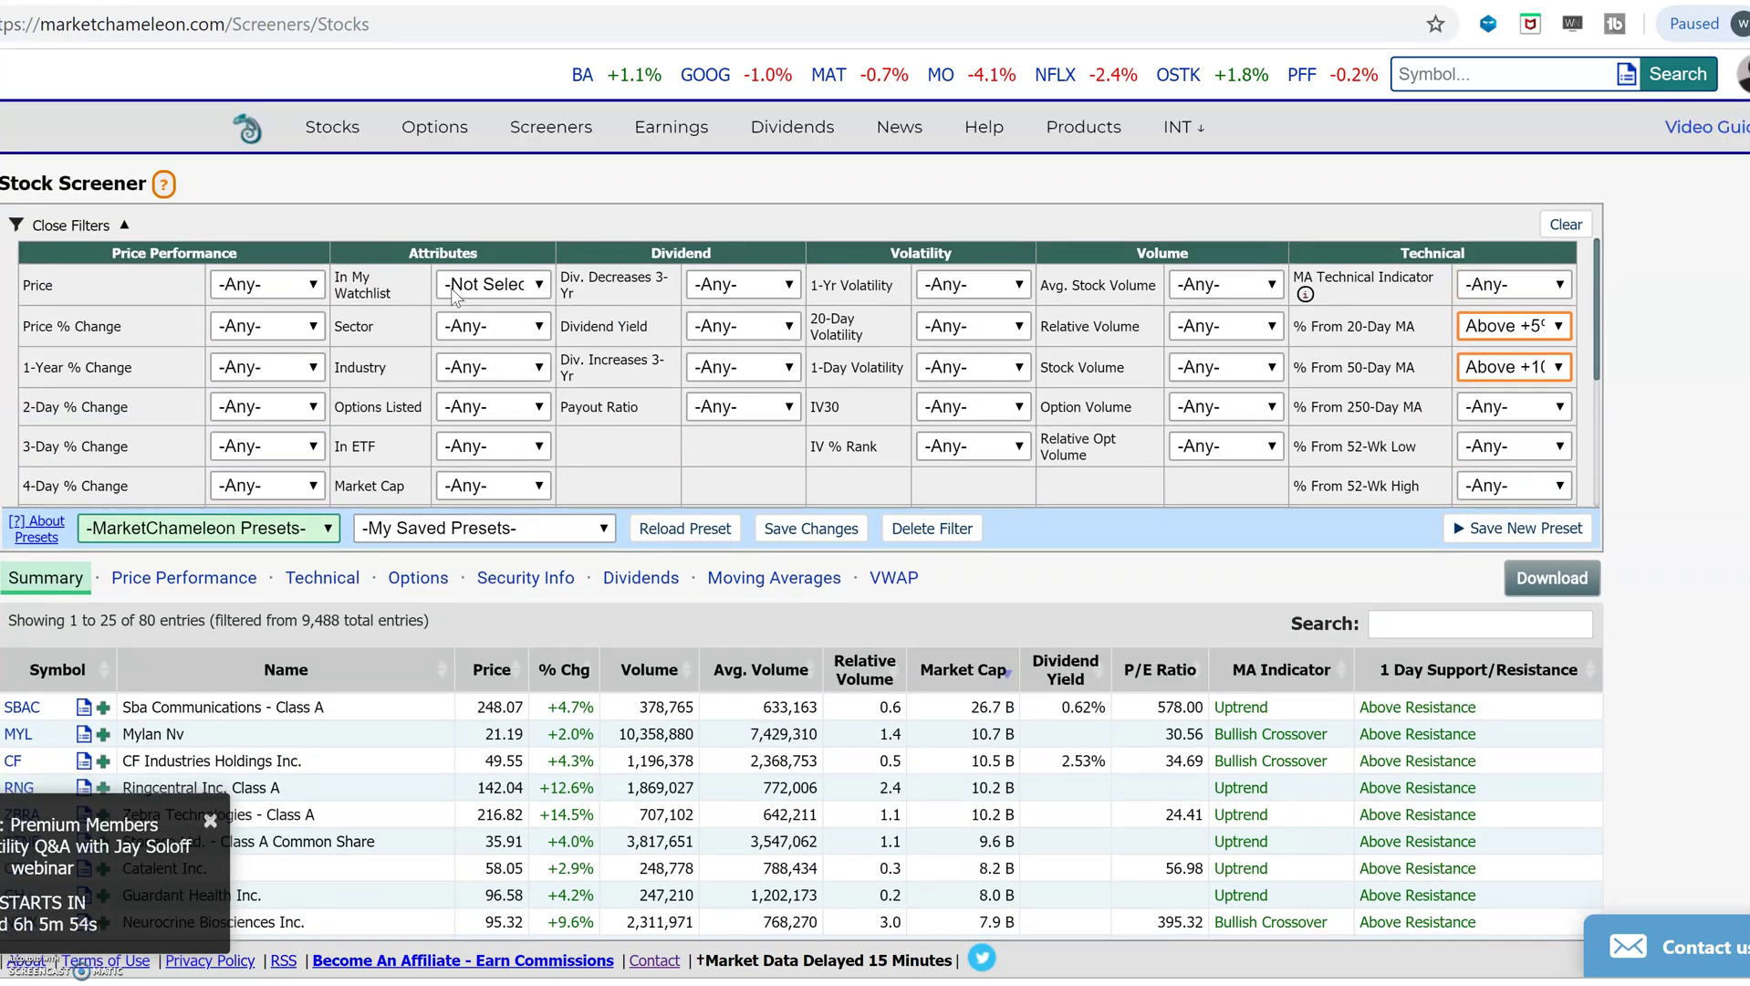
# Limit the screener to All My Watchlists, then remove the watchlist filter again
pyautogui.click(538, 285)
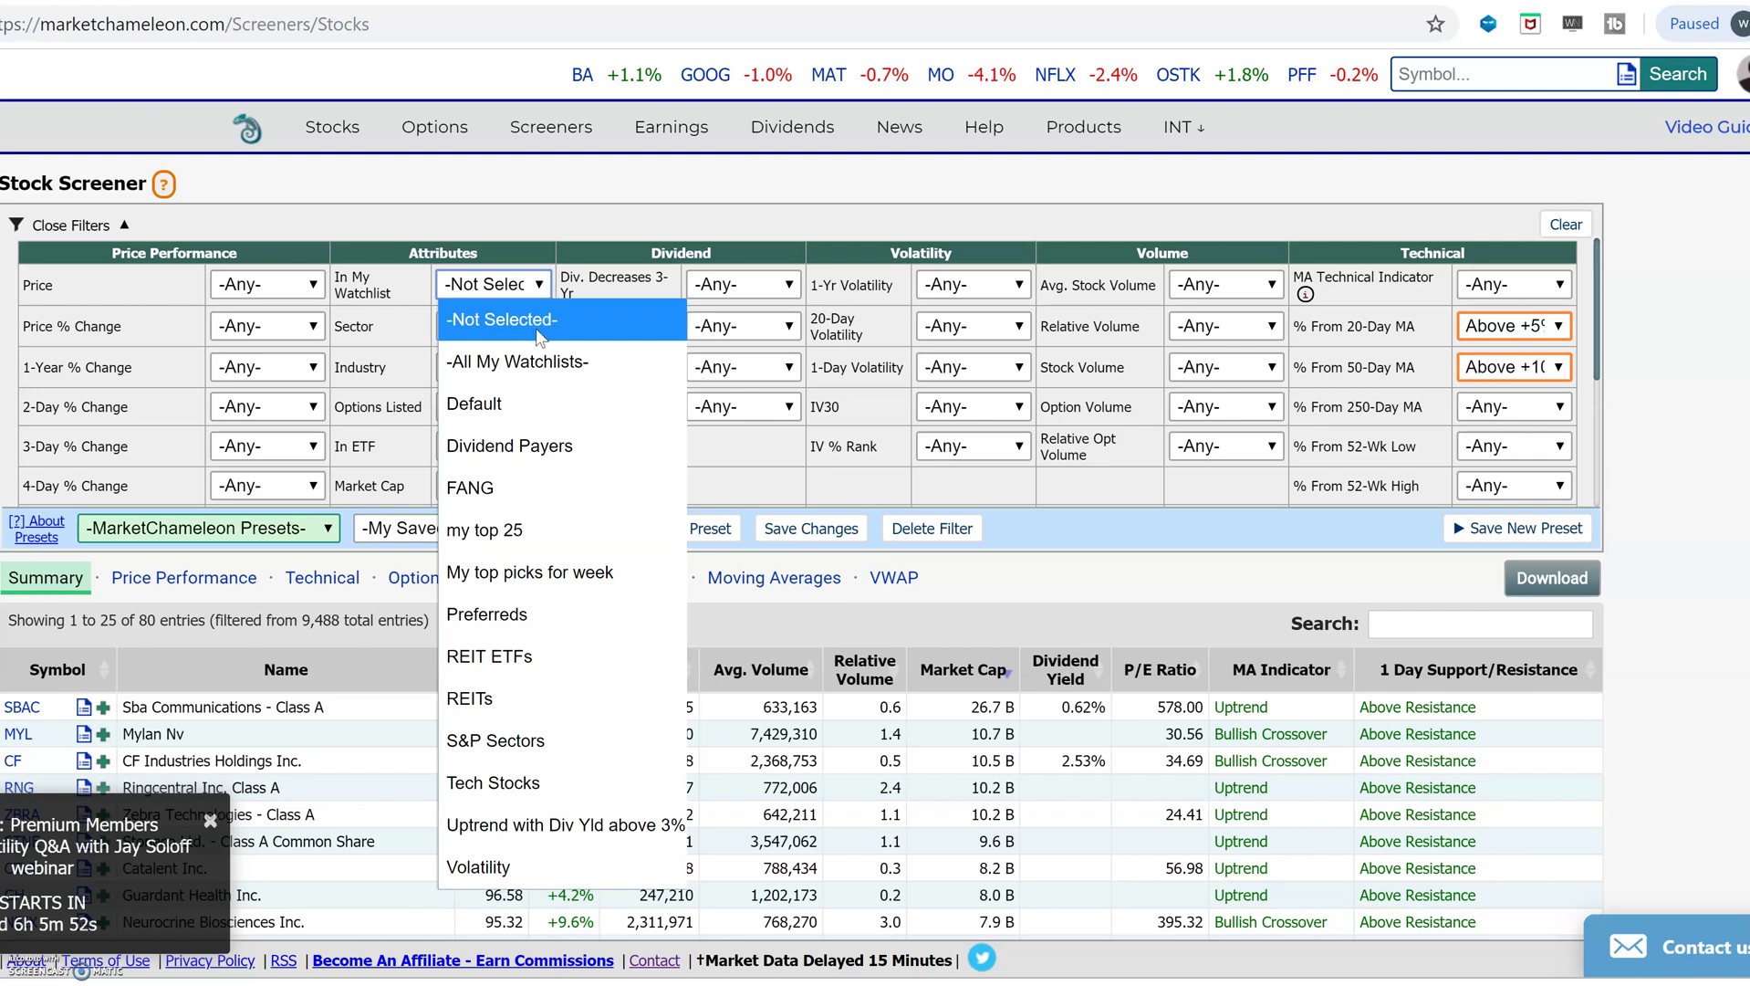
pyautogui.click(534, 356)
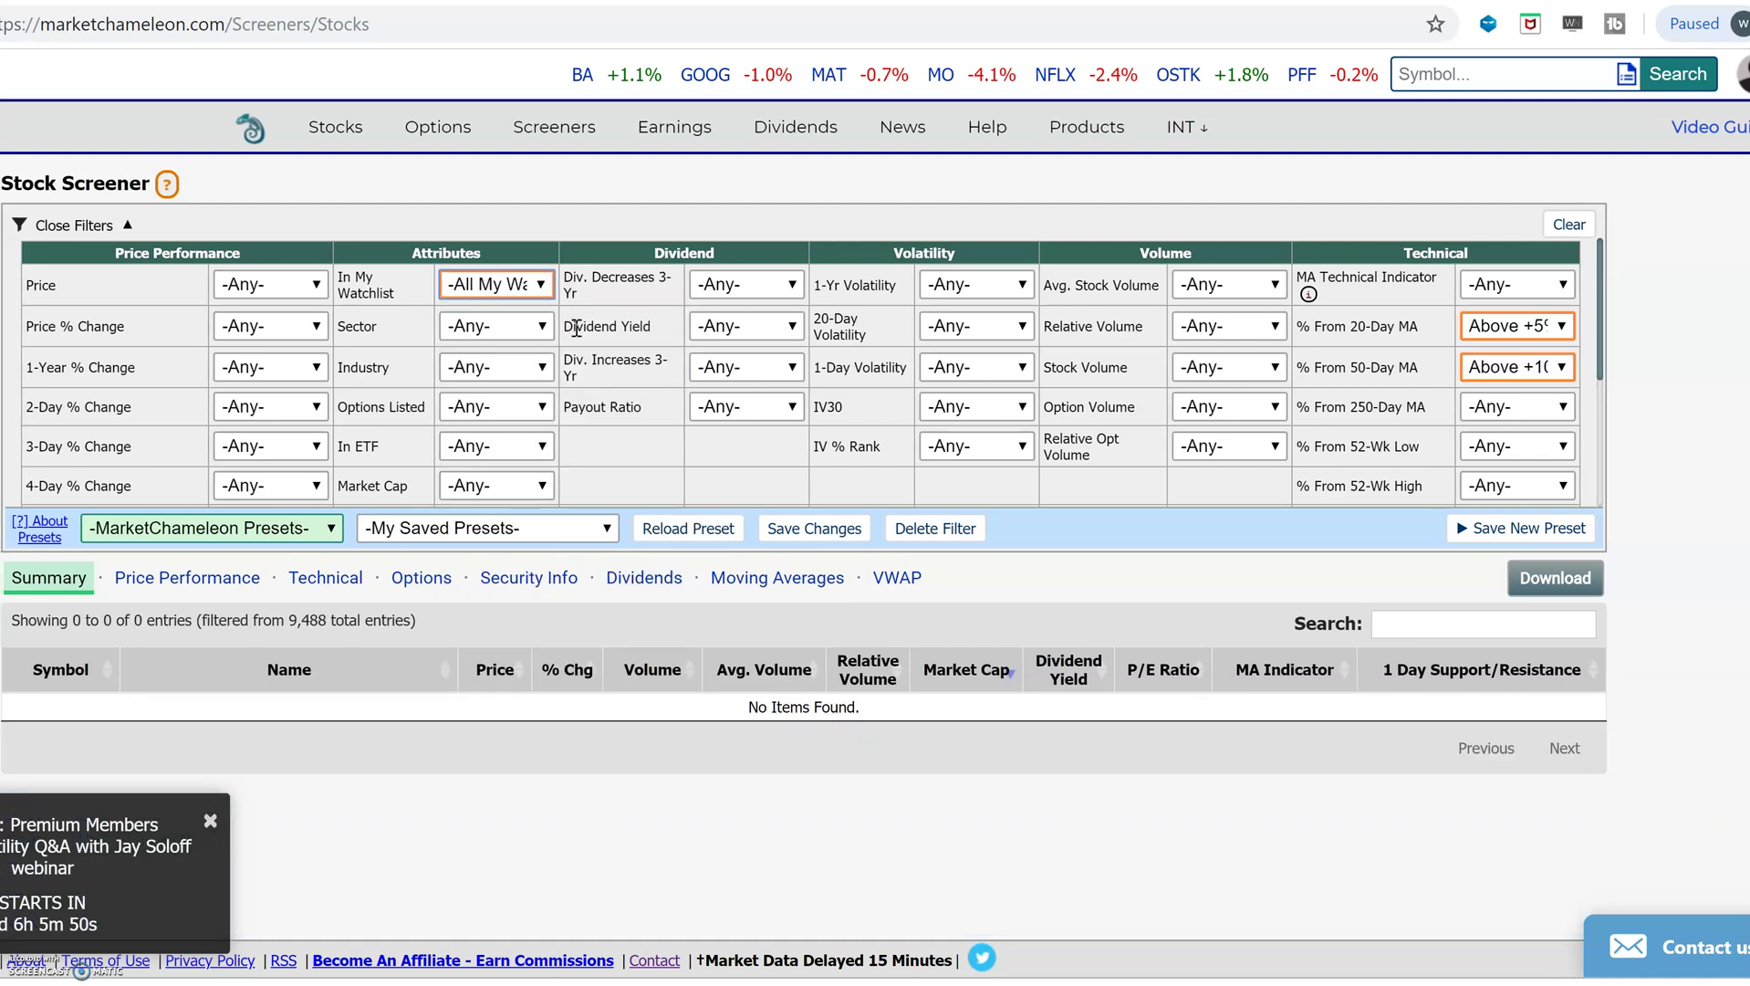
pyautogui.click(546, 288)
pyautogui.click(528, 319)
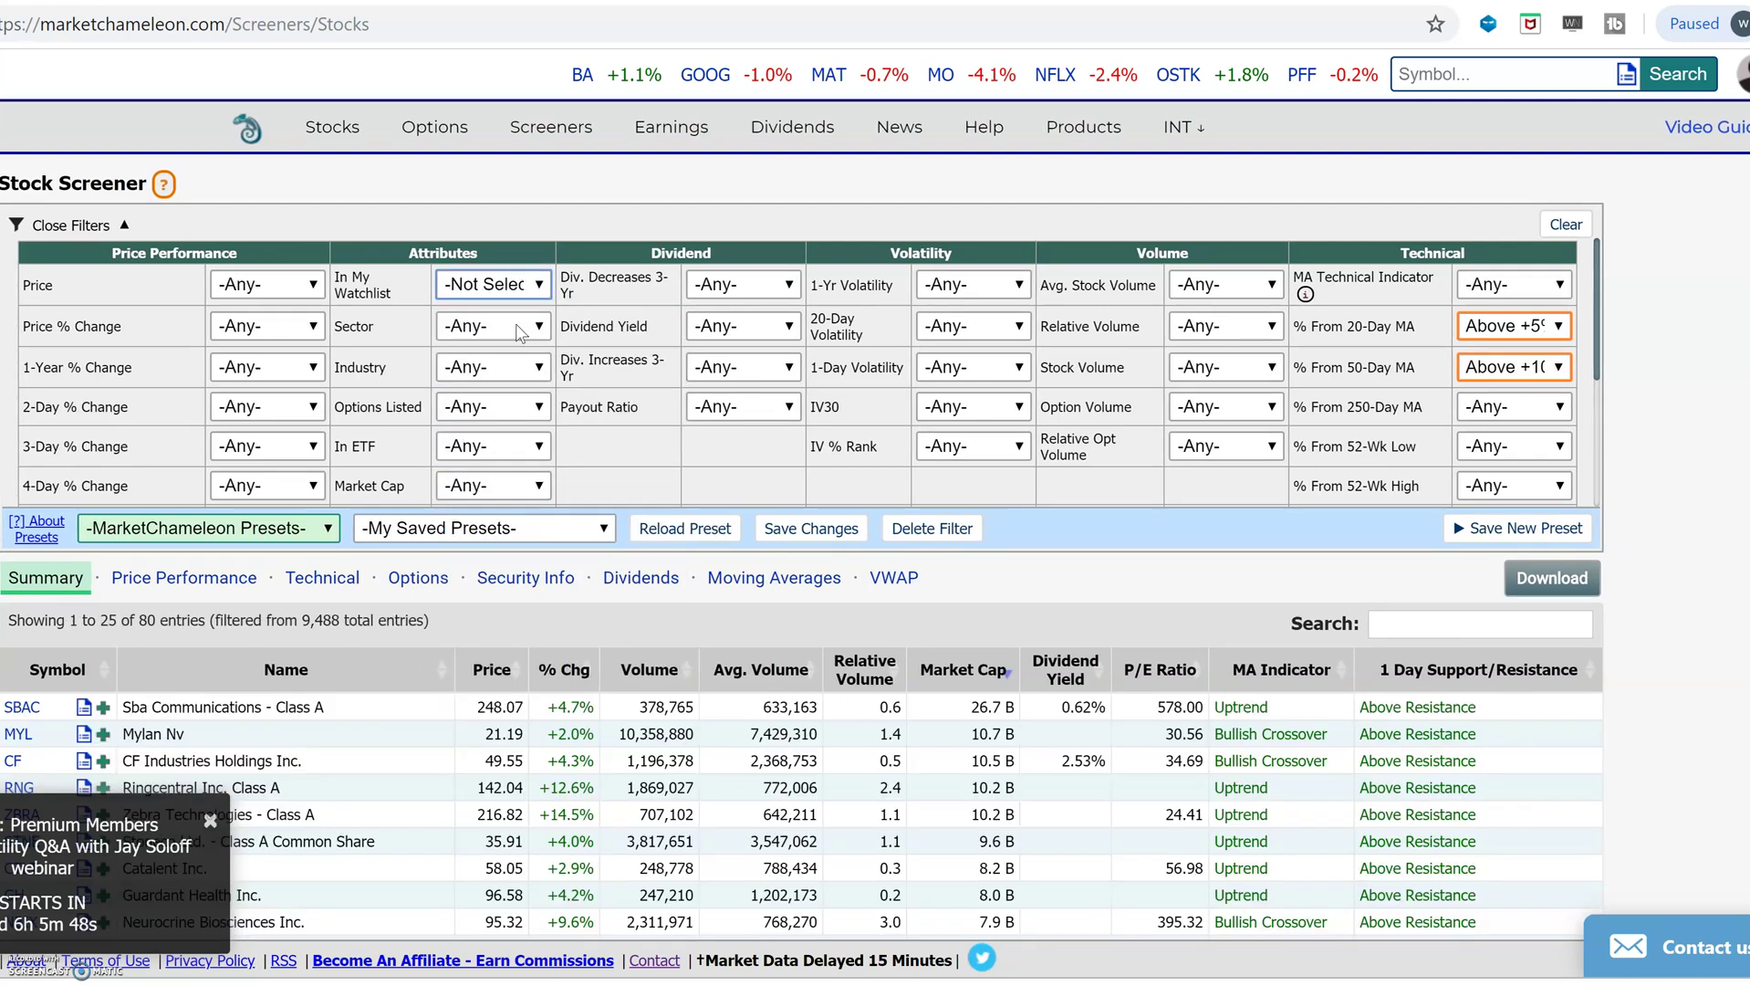
pyautogui.scroll(-3, 789, 629)
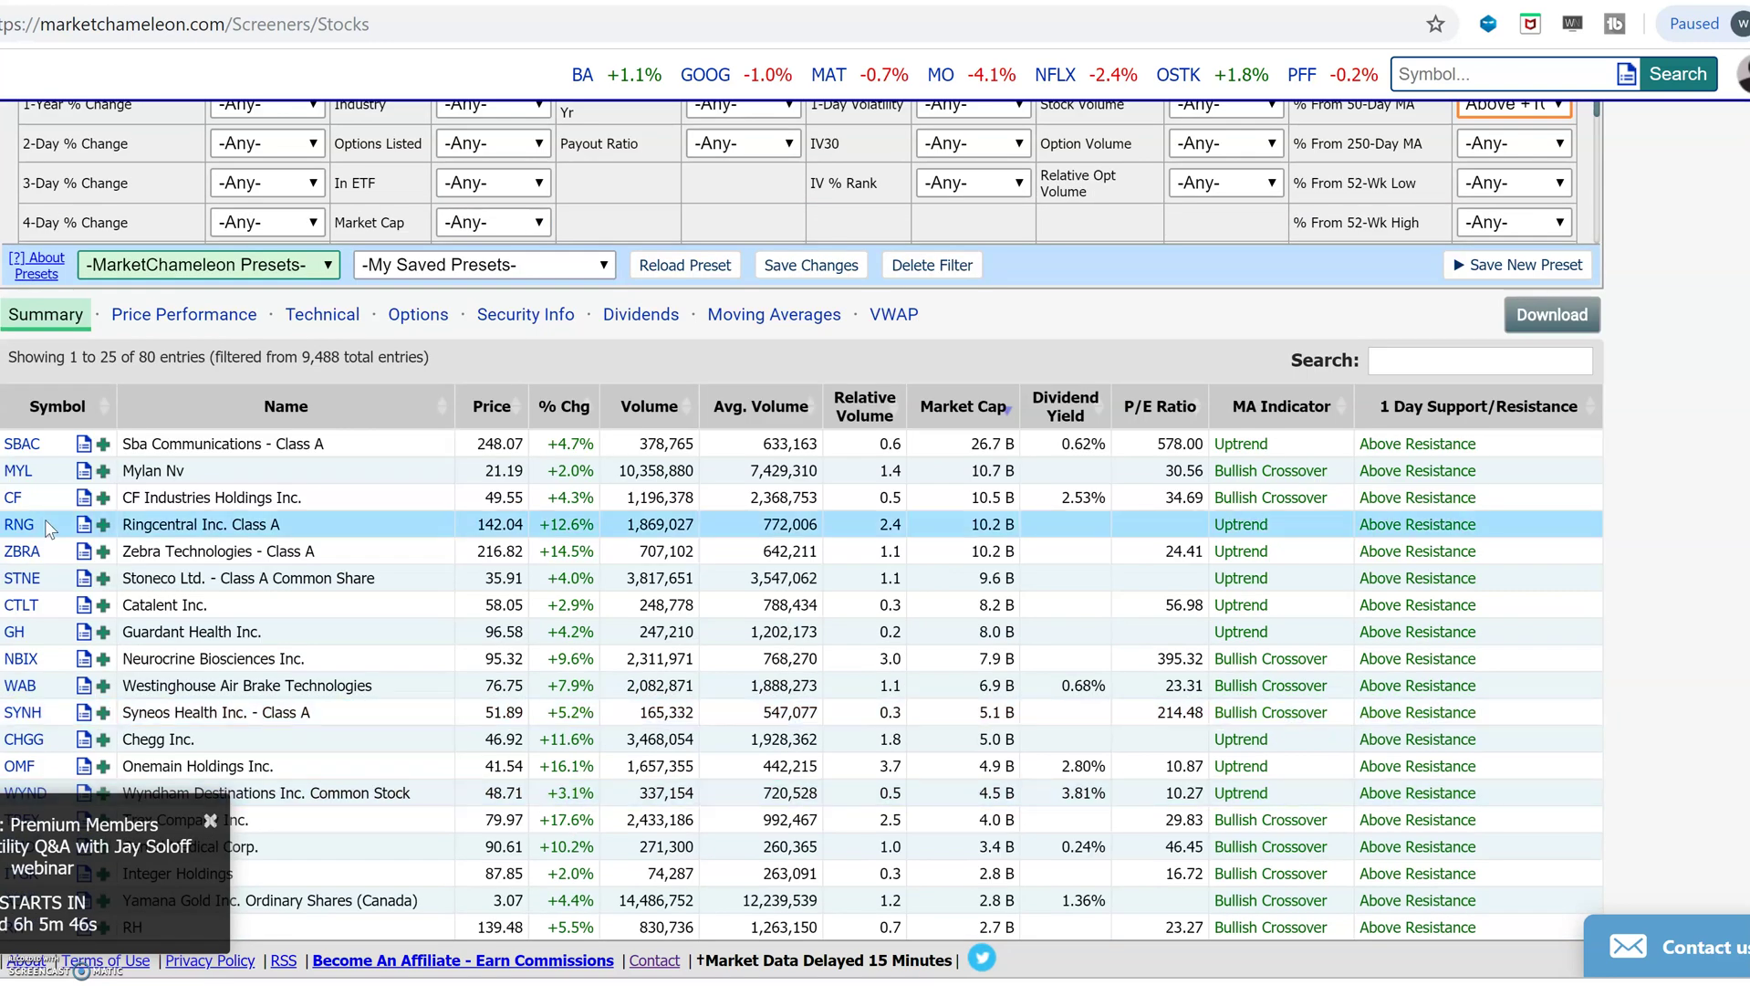
# Add SBAC to a watchlist, choosing 'my top 25' as the target
pyautogui.click(103, 445)
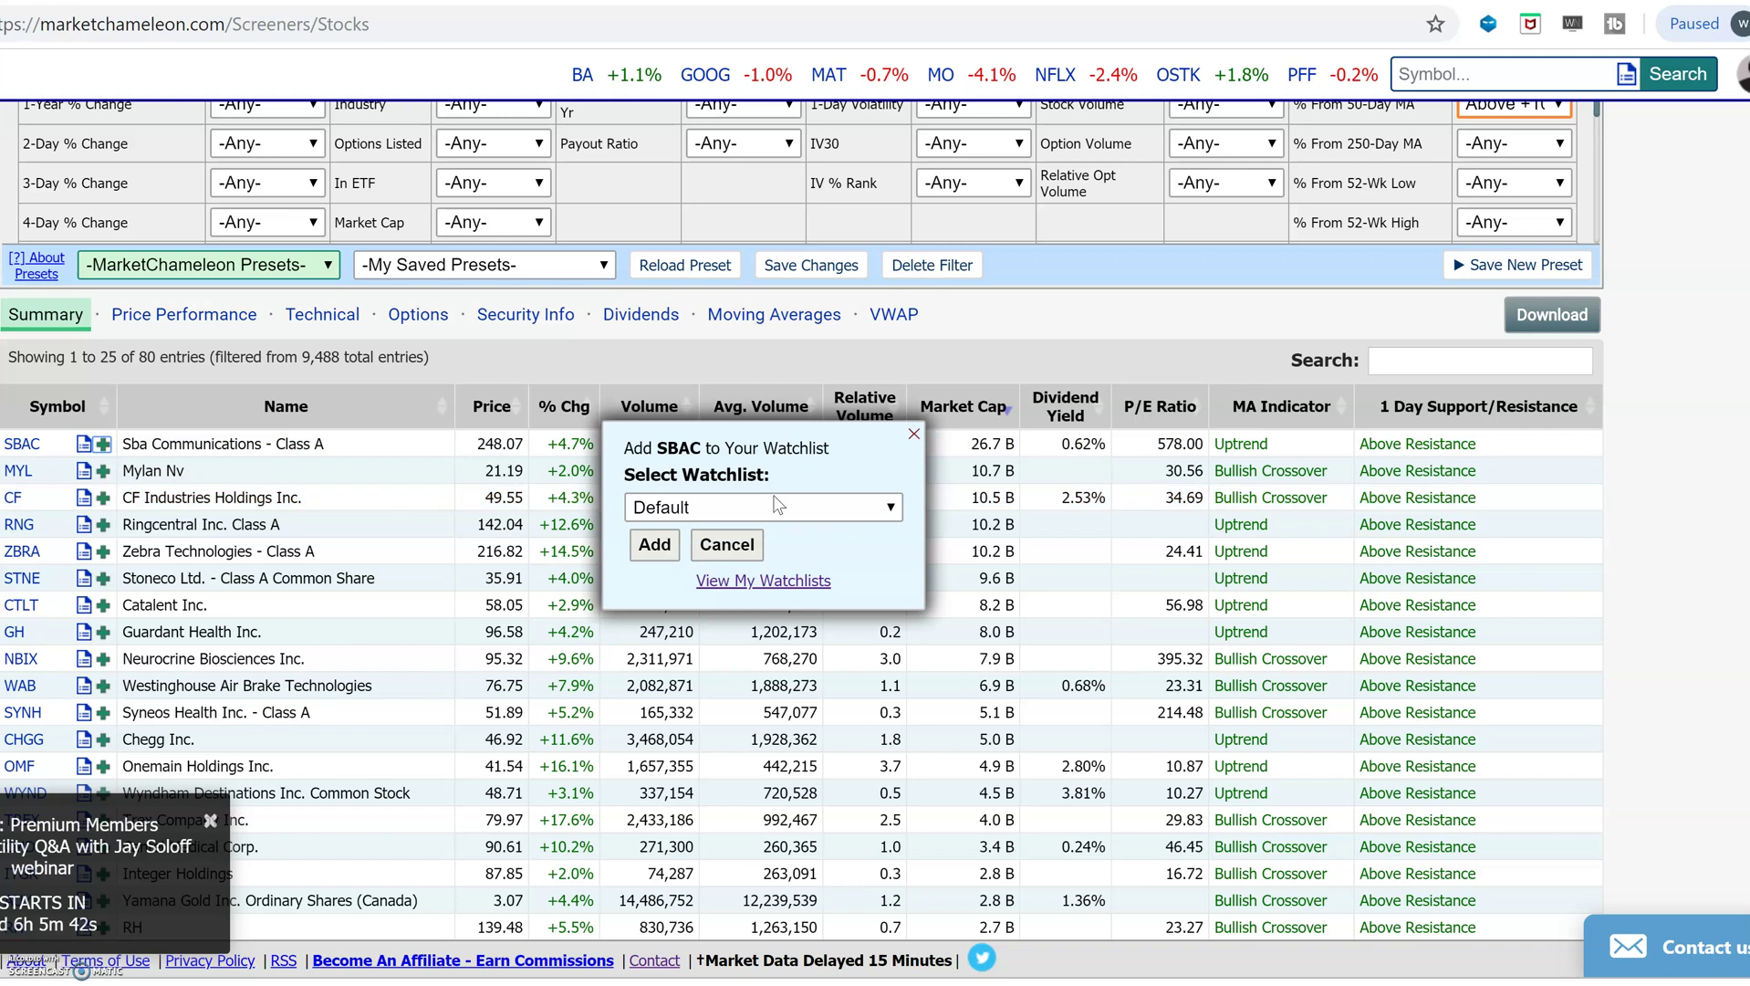
pyautogui.click(890, 508)
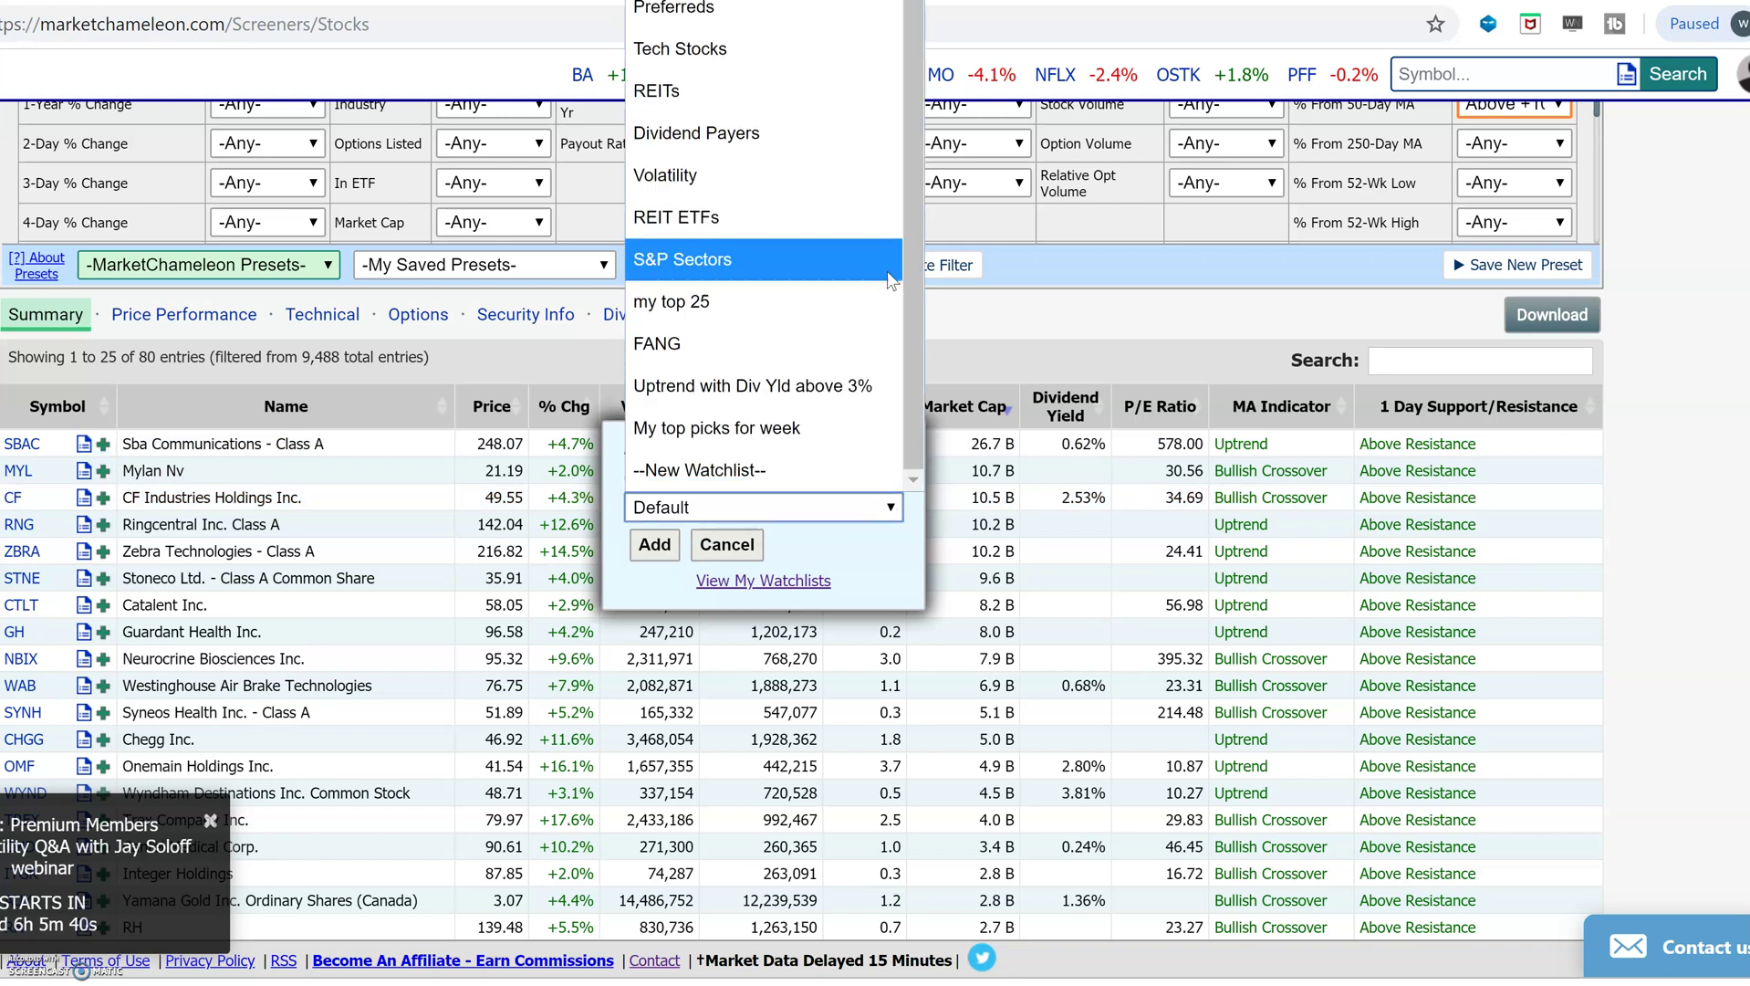
pyautogui.moveTo(913, 297); pyautogui.dragTo(914, 285)
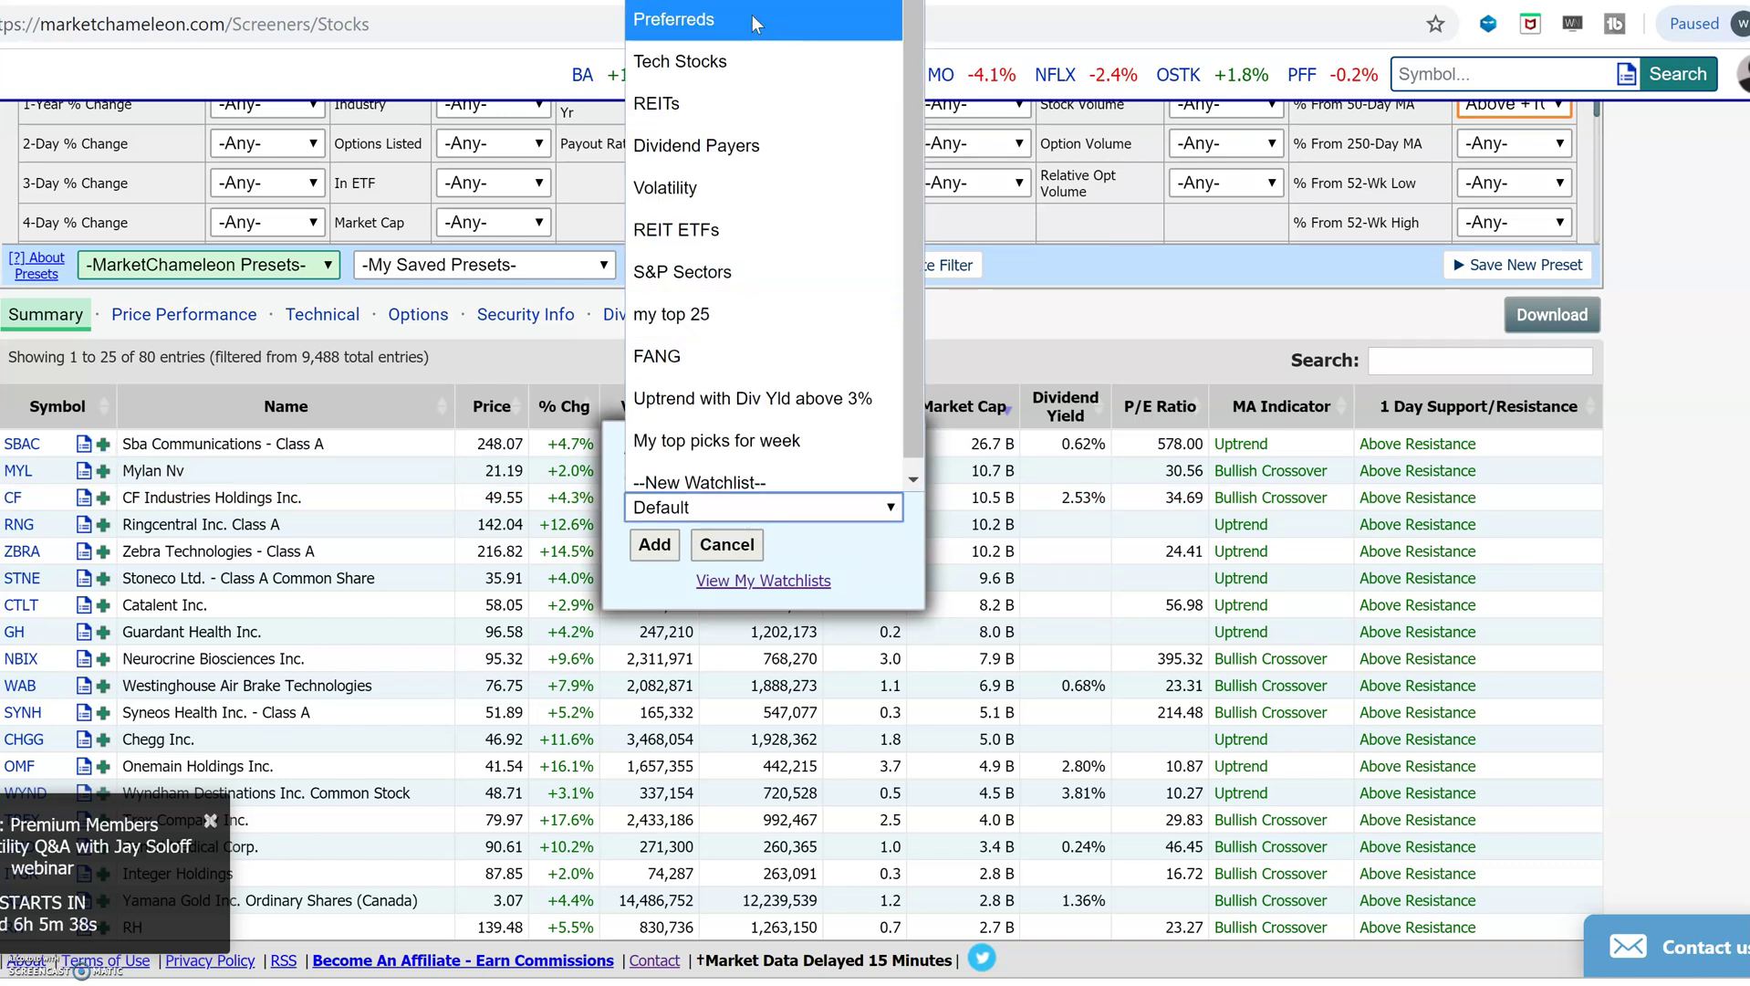
pyautogui.click(738, 305)
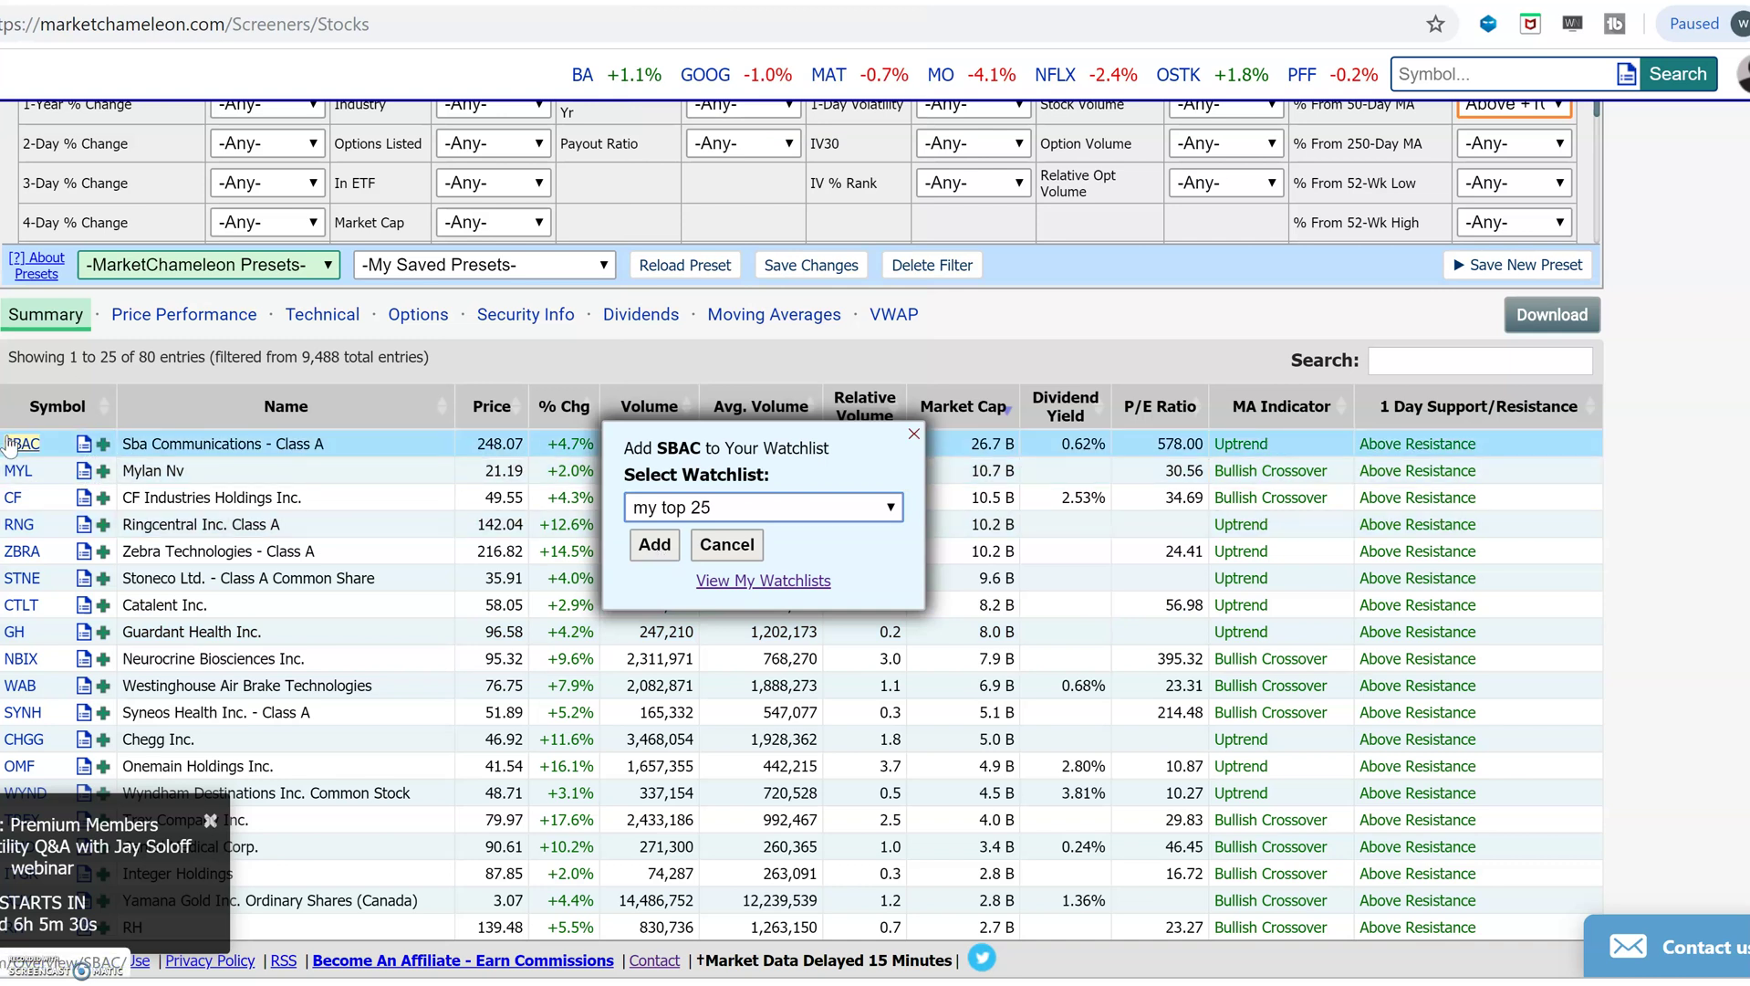
# Add SBAC to a new watchlist named 'My New Watchlist' and close the dialog
pyautogui.click(893, 511)
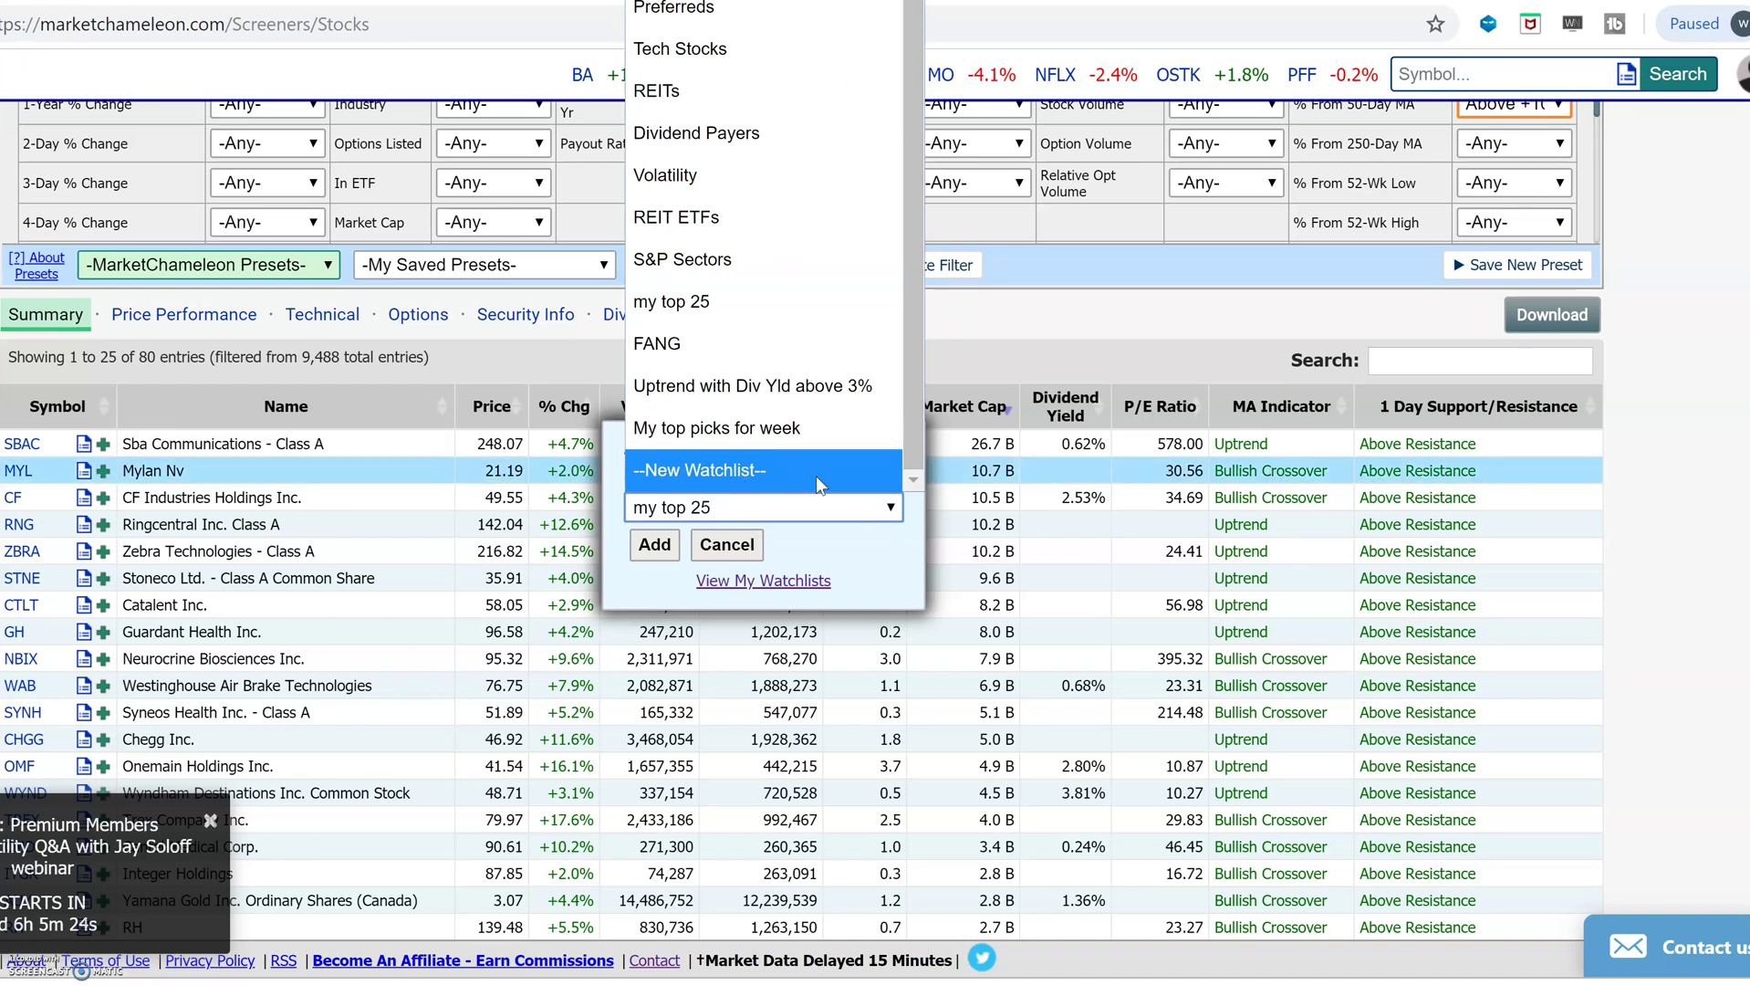
pyautogui.click(700, 470)
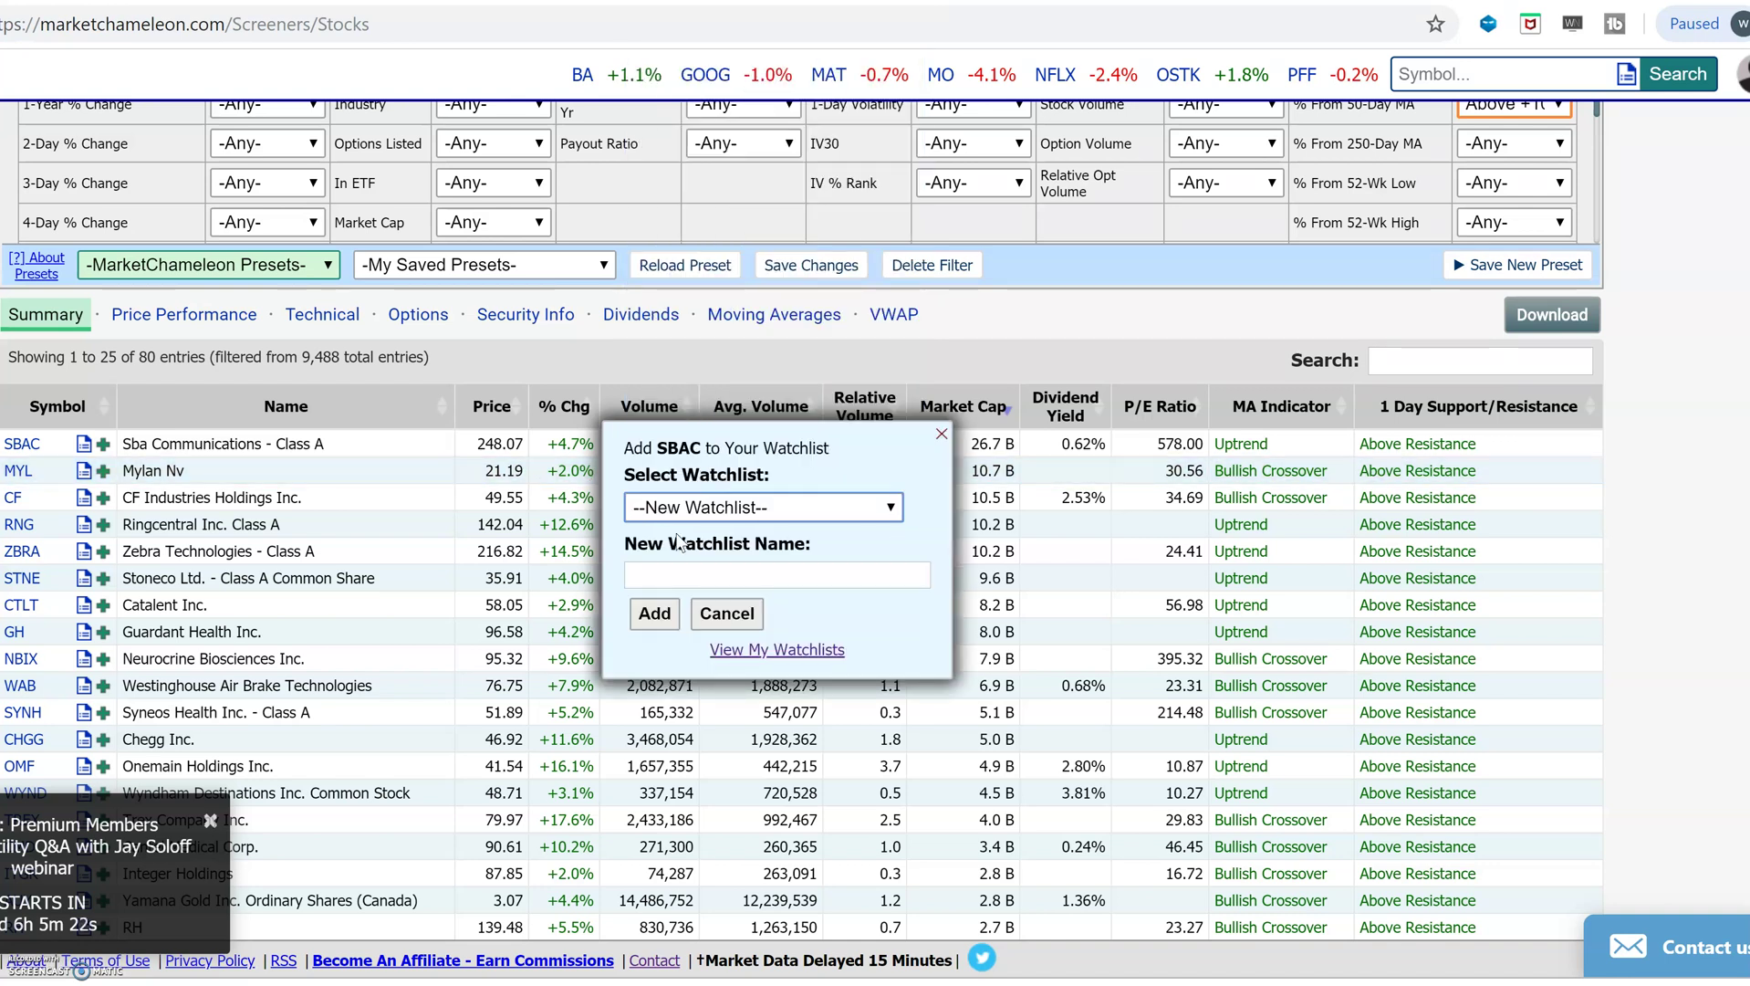
pyautogui.click(691, 576)
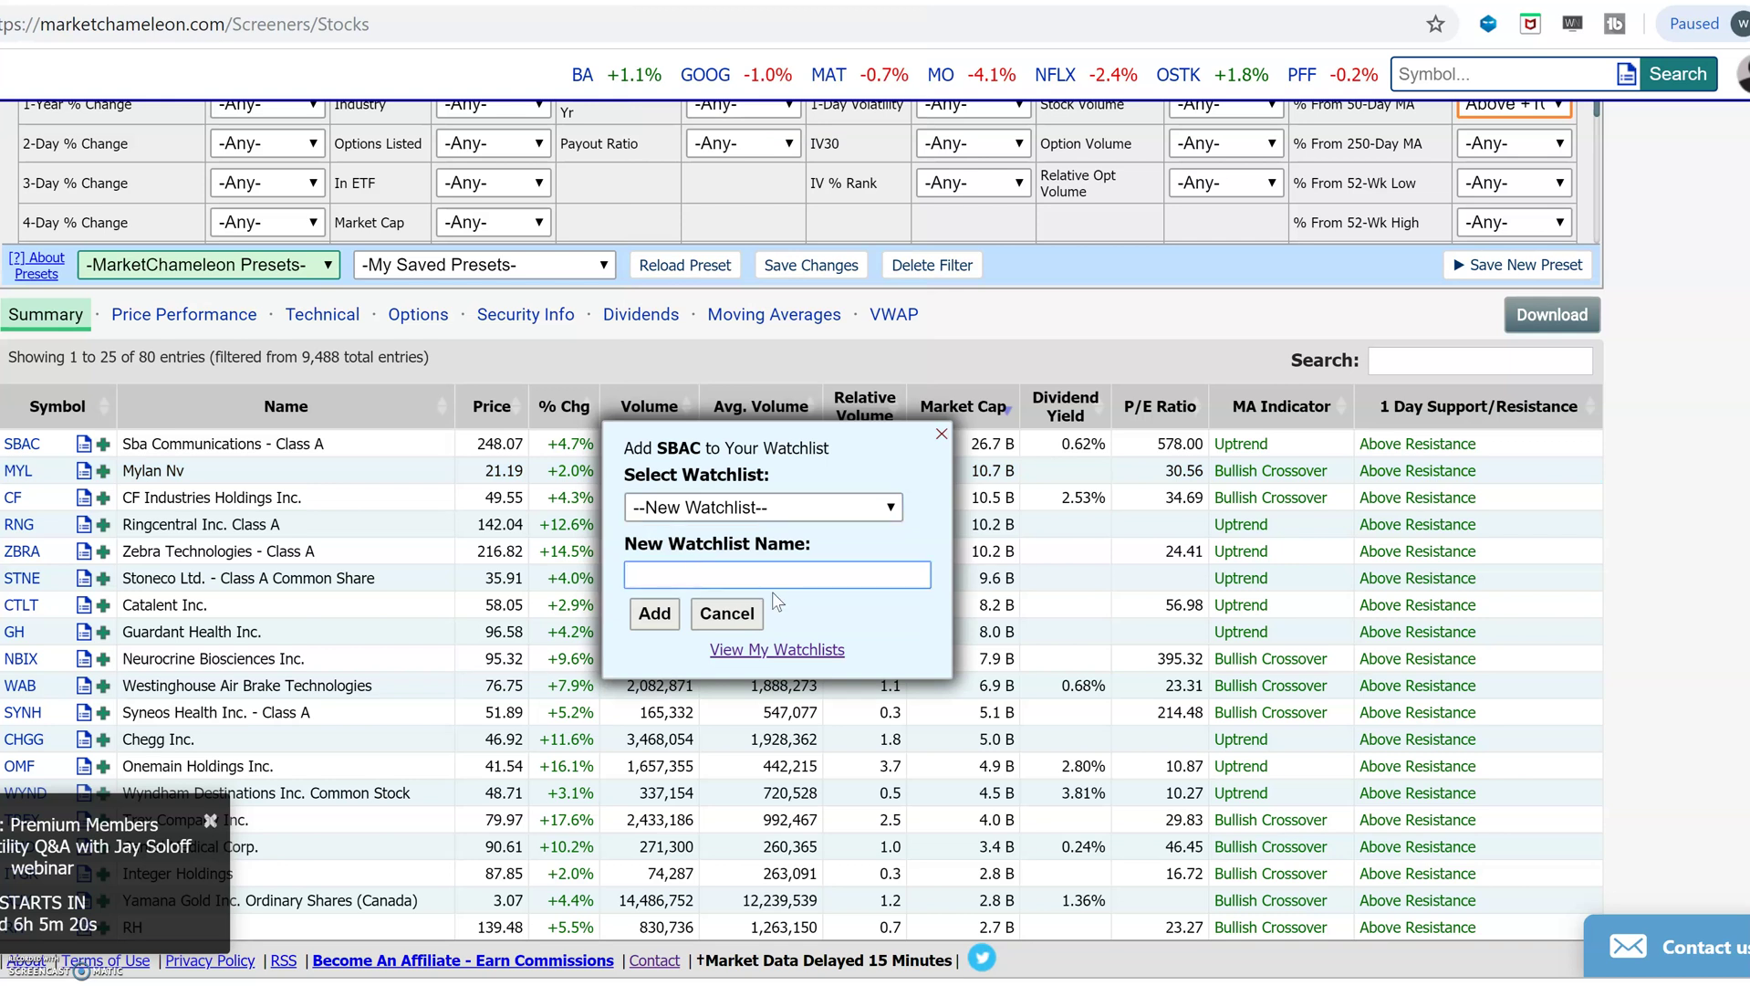
pyautogui.write('My New Watchlist breakout')
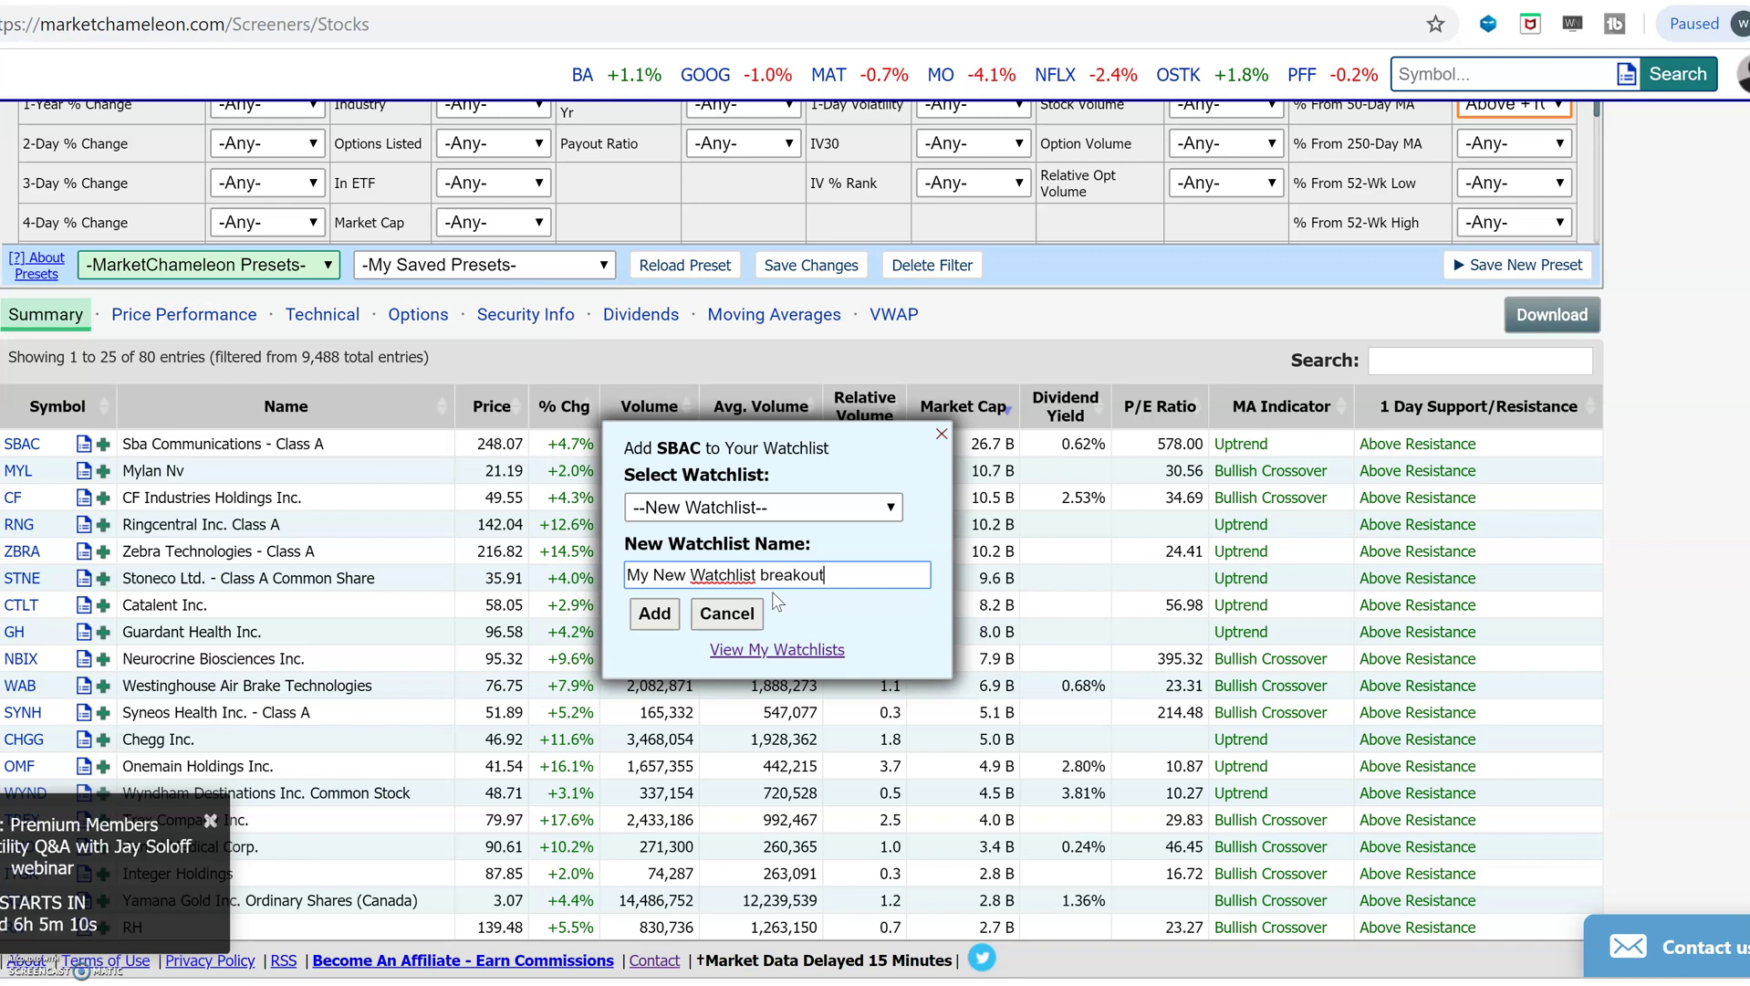
pyautogui.click(649, 618)
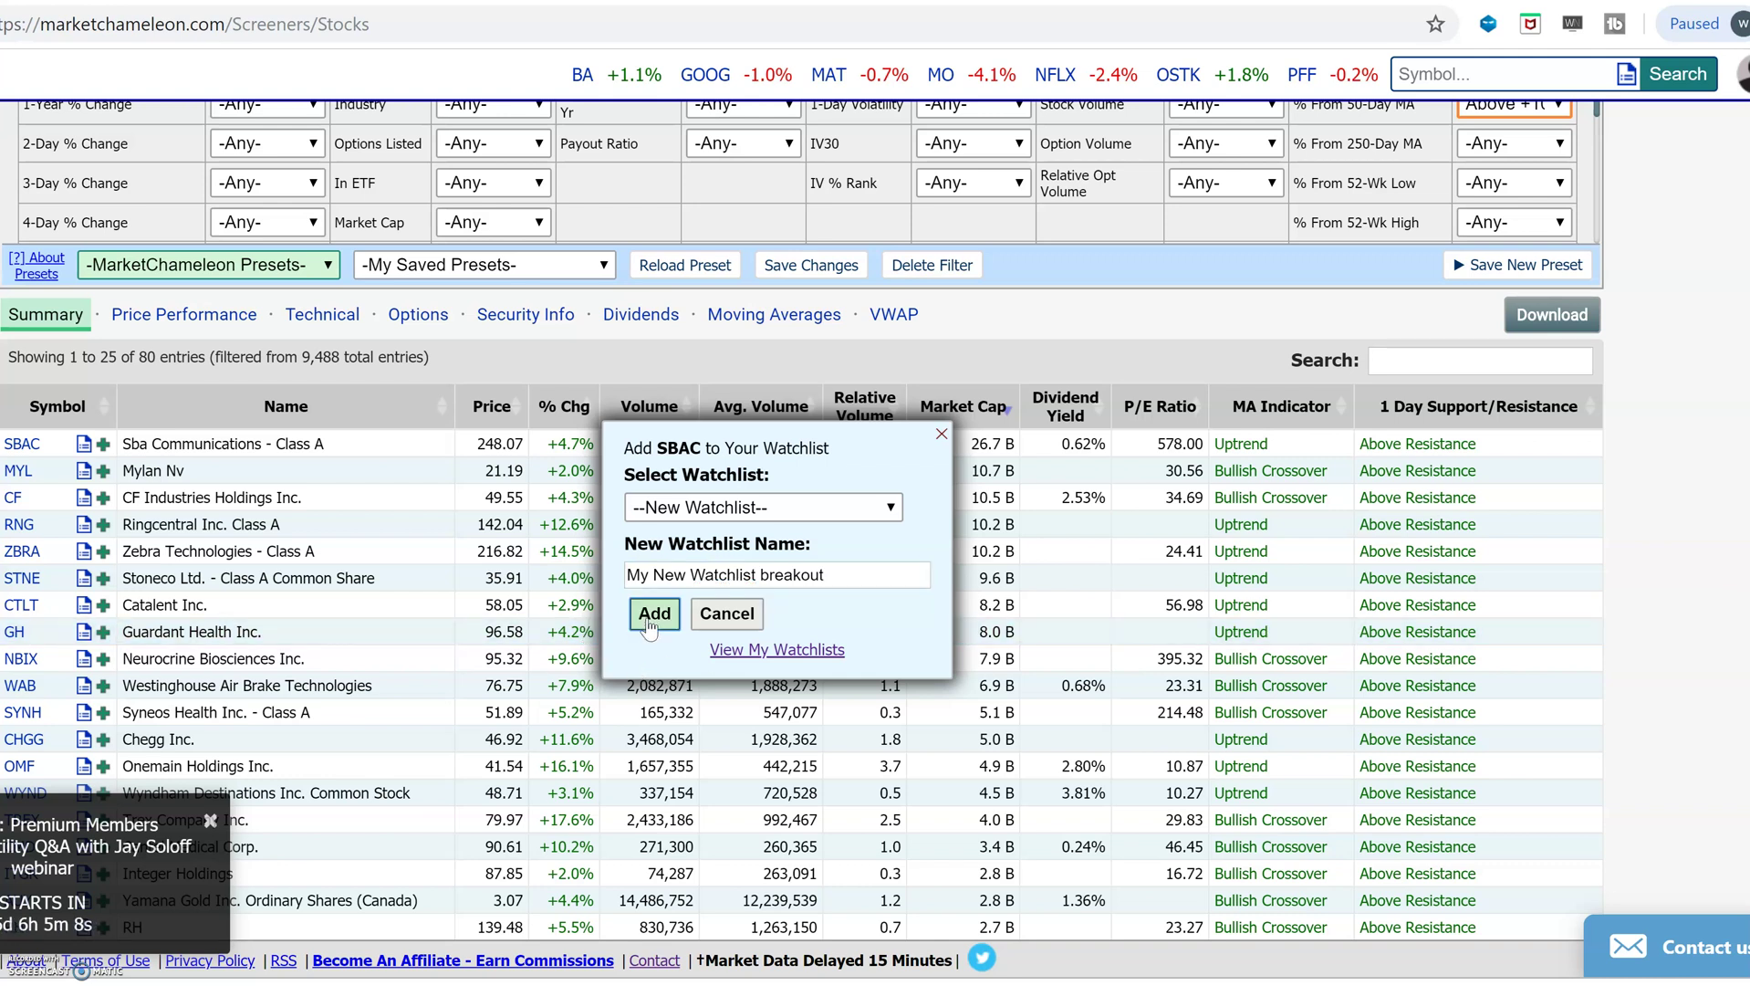
pyautogui.click(727, 614)
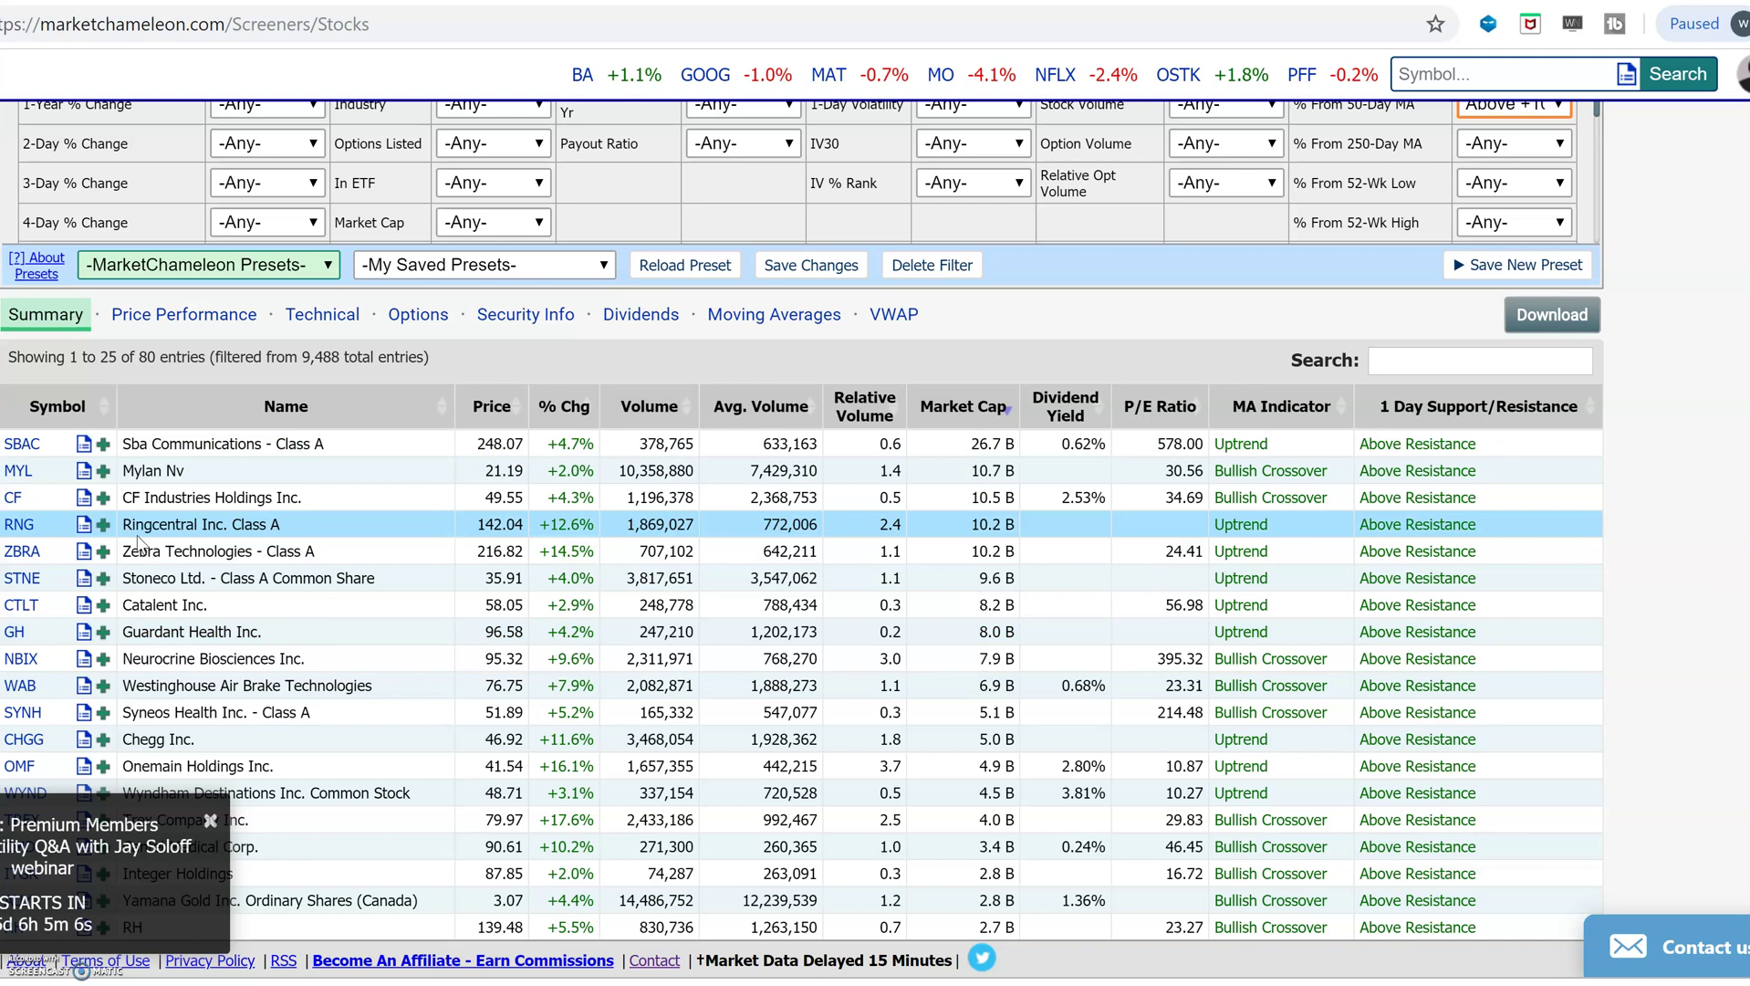
pyautogui.scroll(-3, 1146, 585)
pyautogui.scroll(5, 1149, 590)
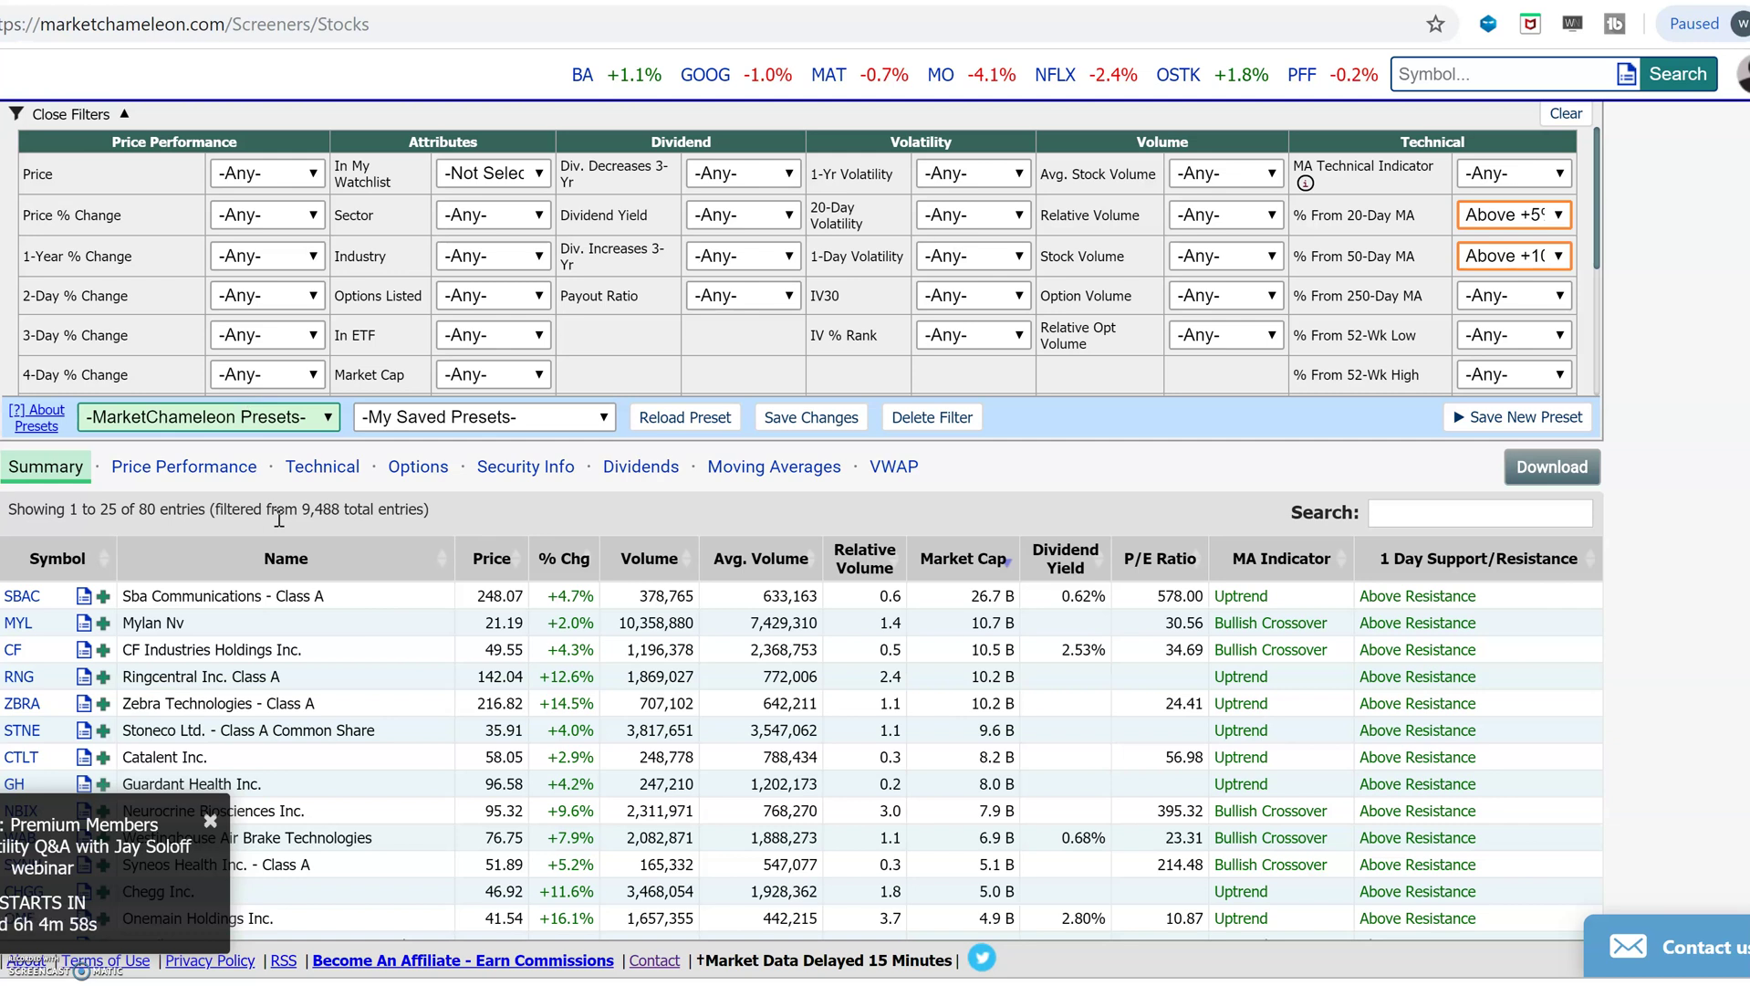
# Open the Credit Put Spreads screener from the Screeners menu
pyautogui.scroll(1, 326, 481)
pyautogui.moveTo(578, 142)
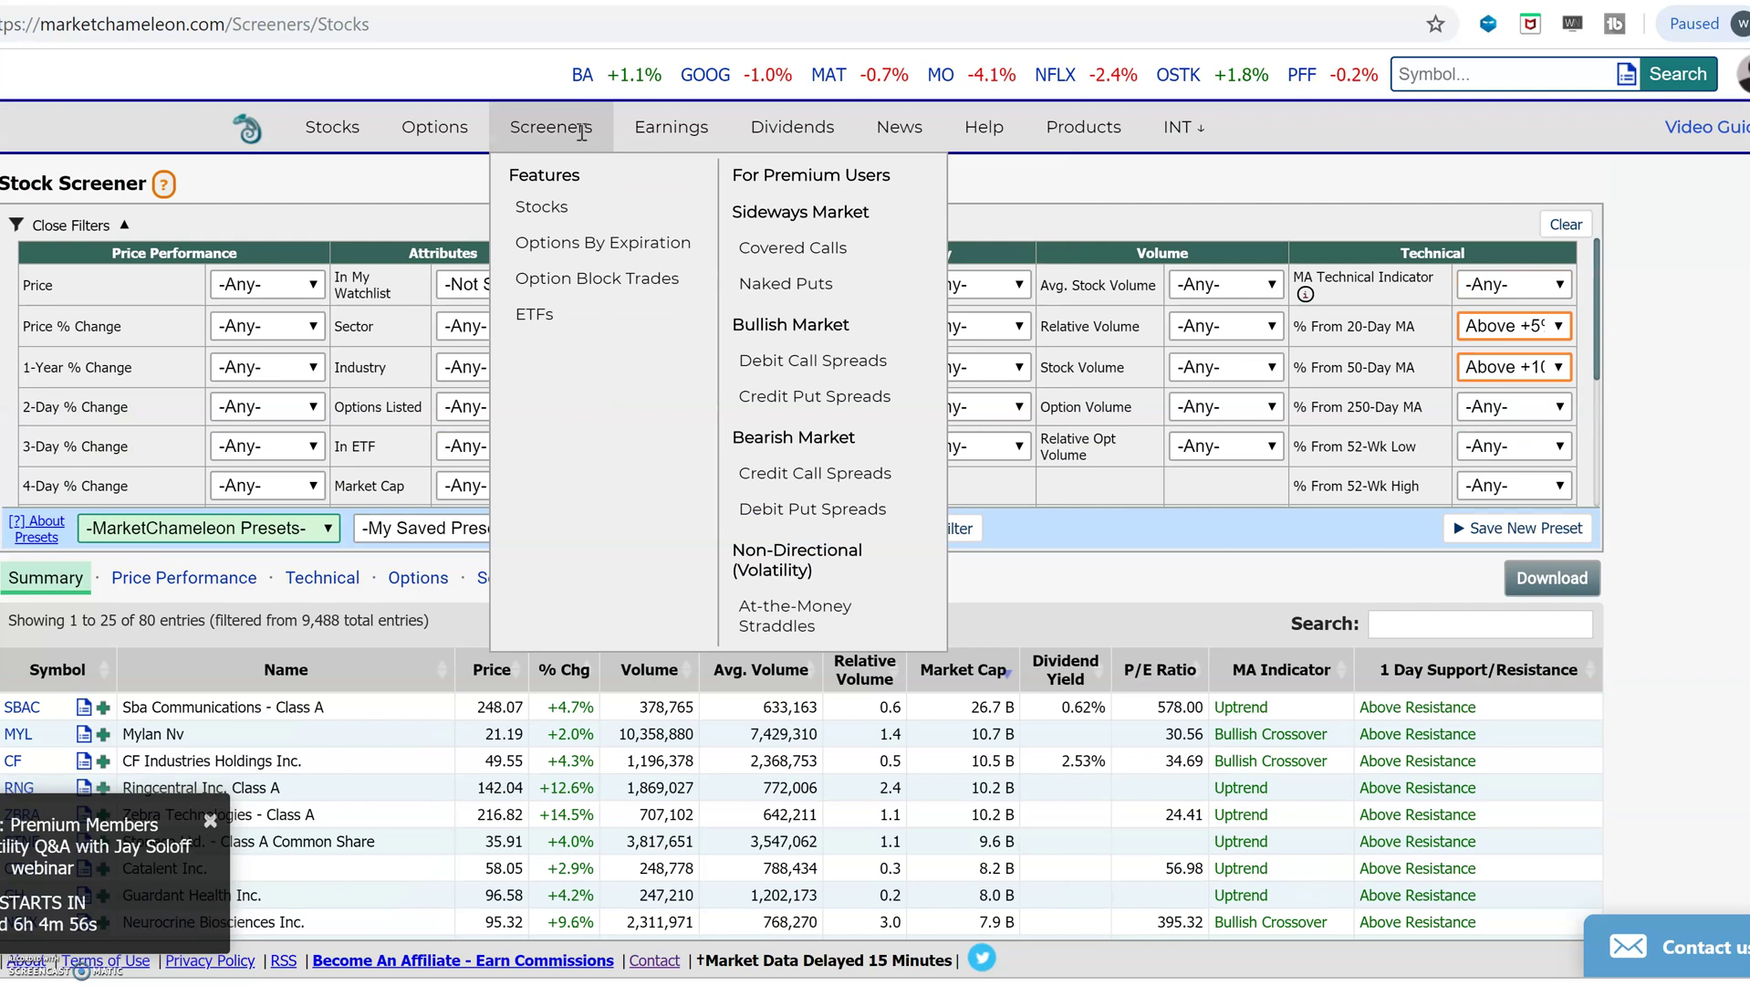
pyautogui.moveTo(669, 153)
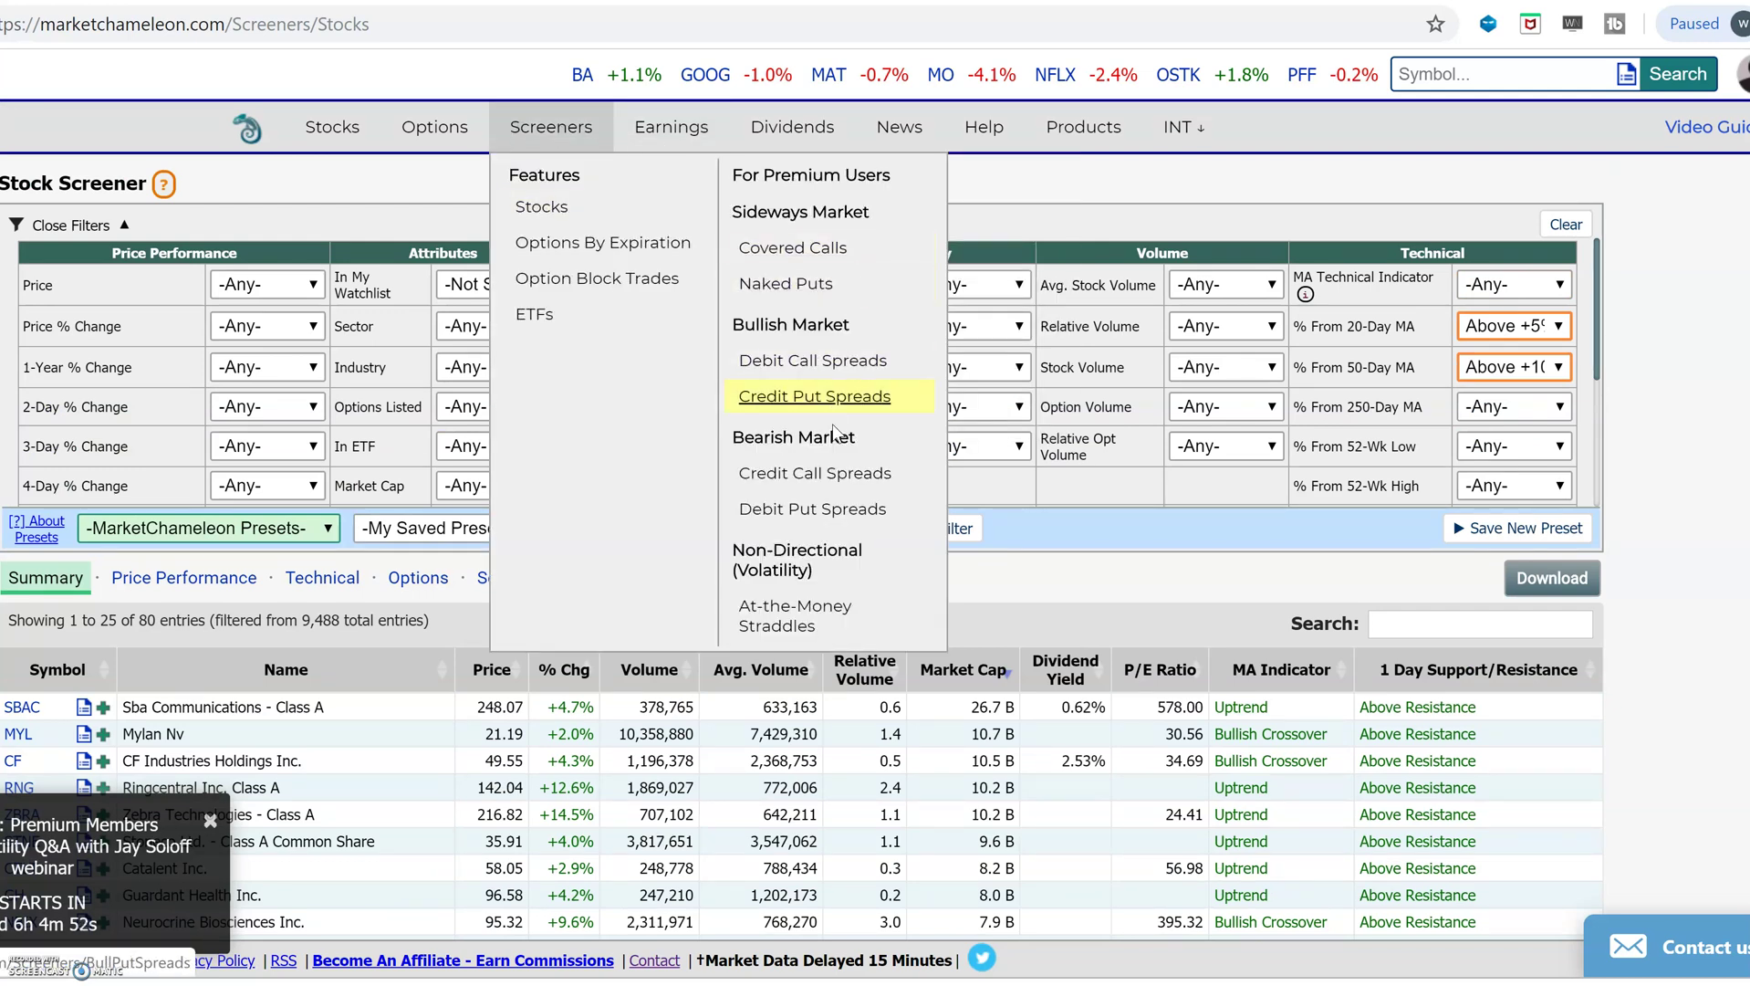
pyautogui.click(834, 401)
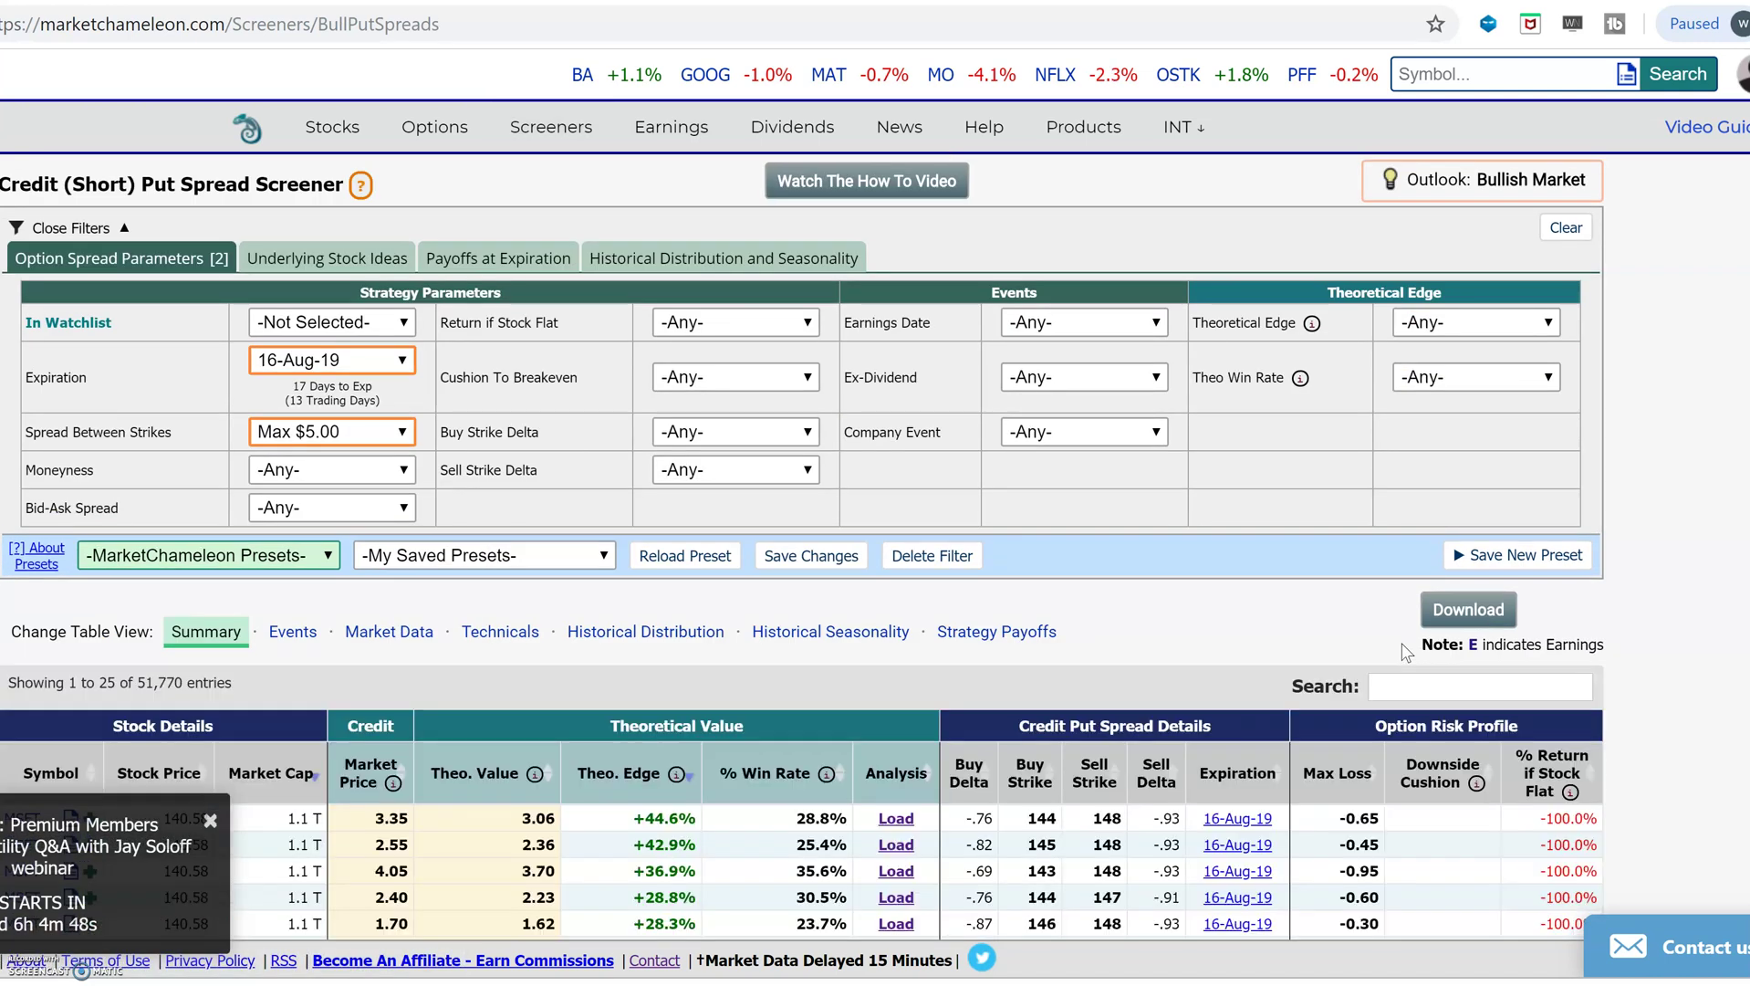
# Set Theoretical Edge to Above +10% and Theo Win Rate to Above 70%
pyautogui.scroll(-1, 1431, 522)
pyautogui.click(1552, 192)
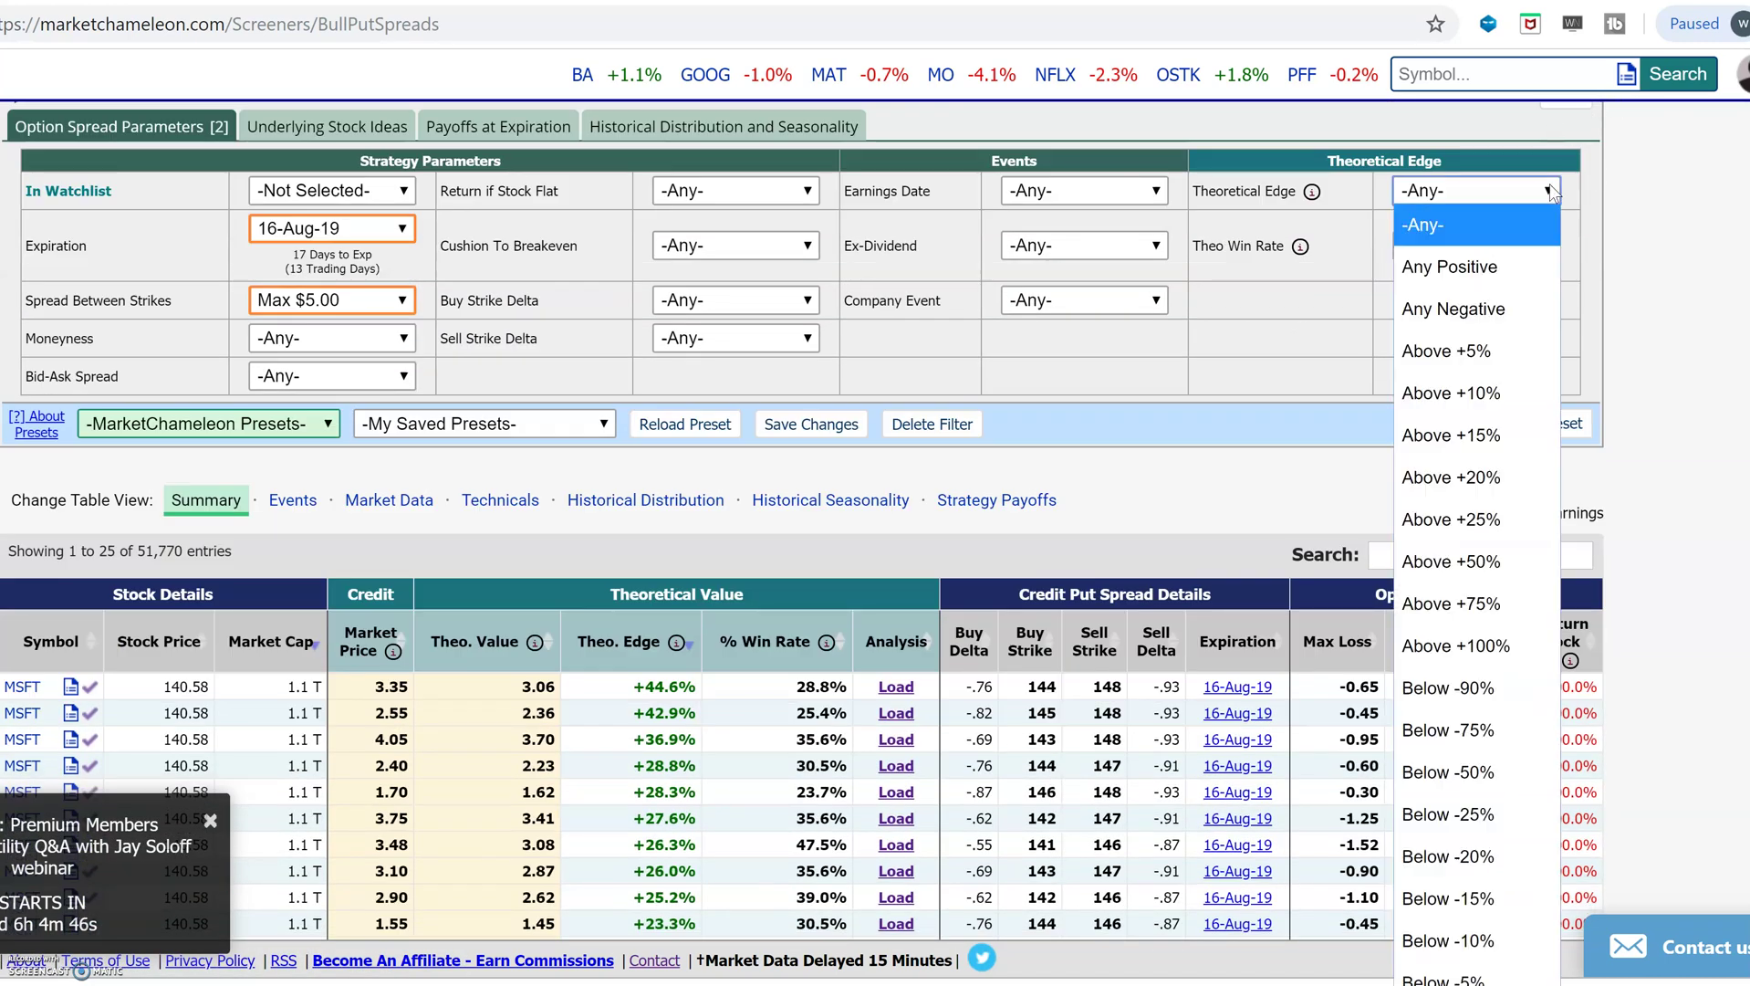
pyautogui.click(1510, 411)
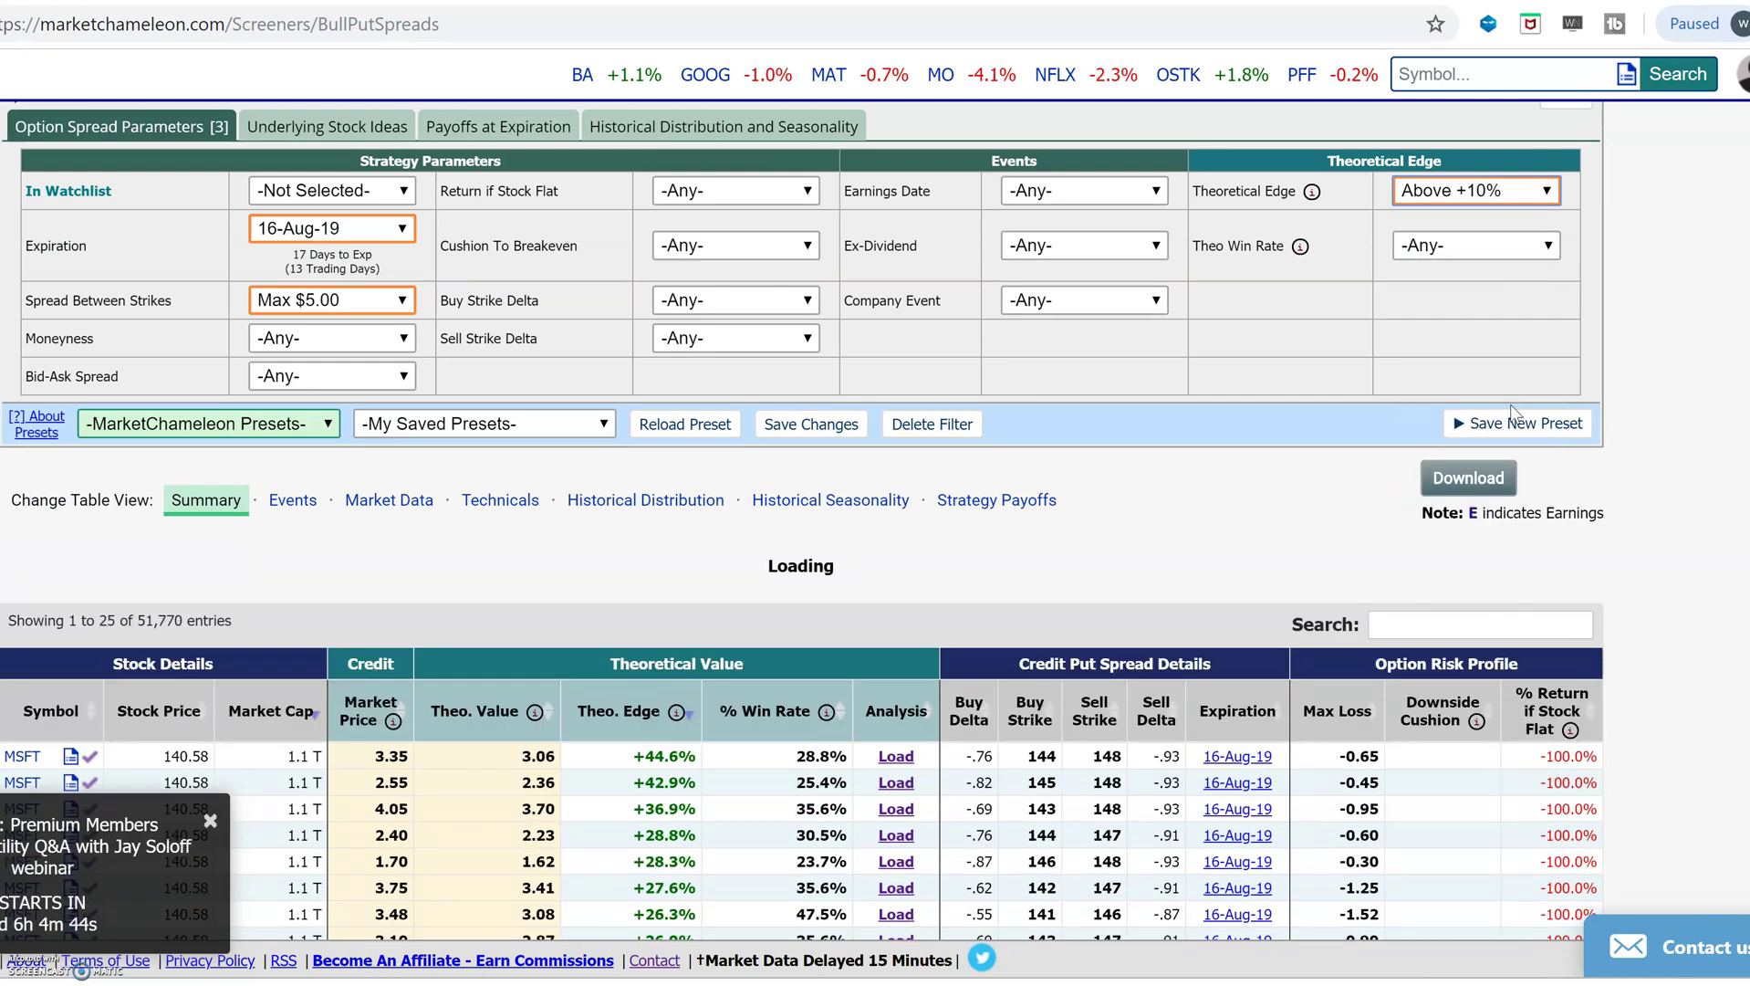
pyautogui.click(1551, 248)
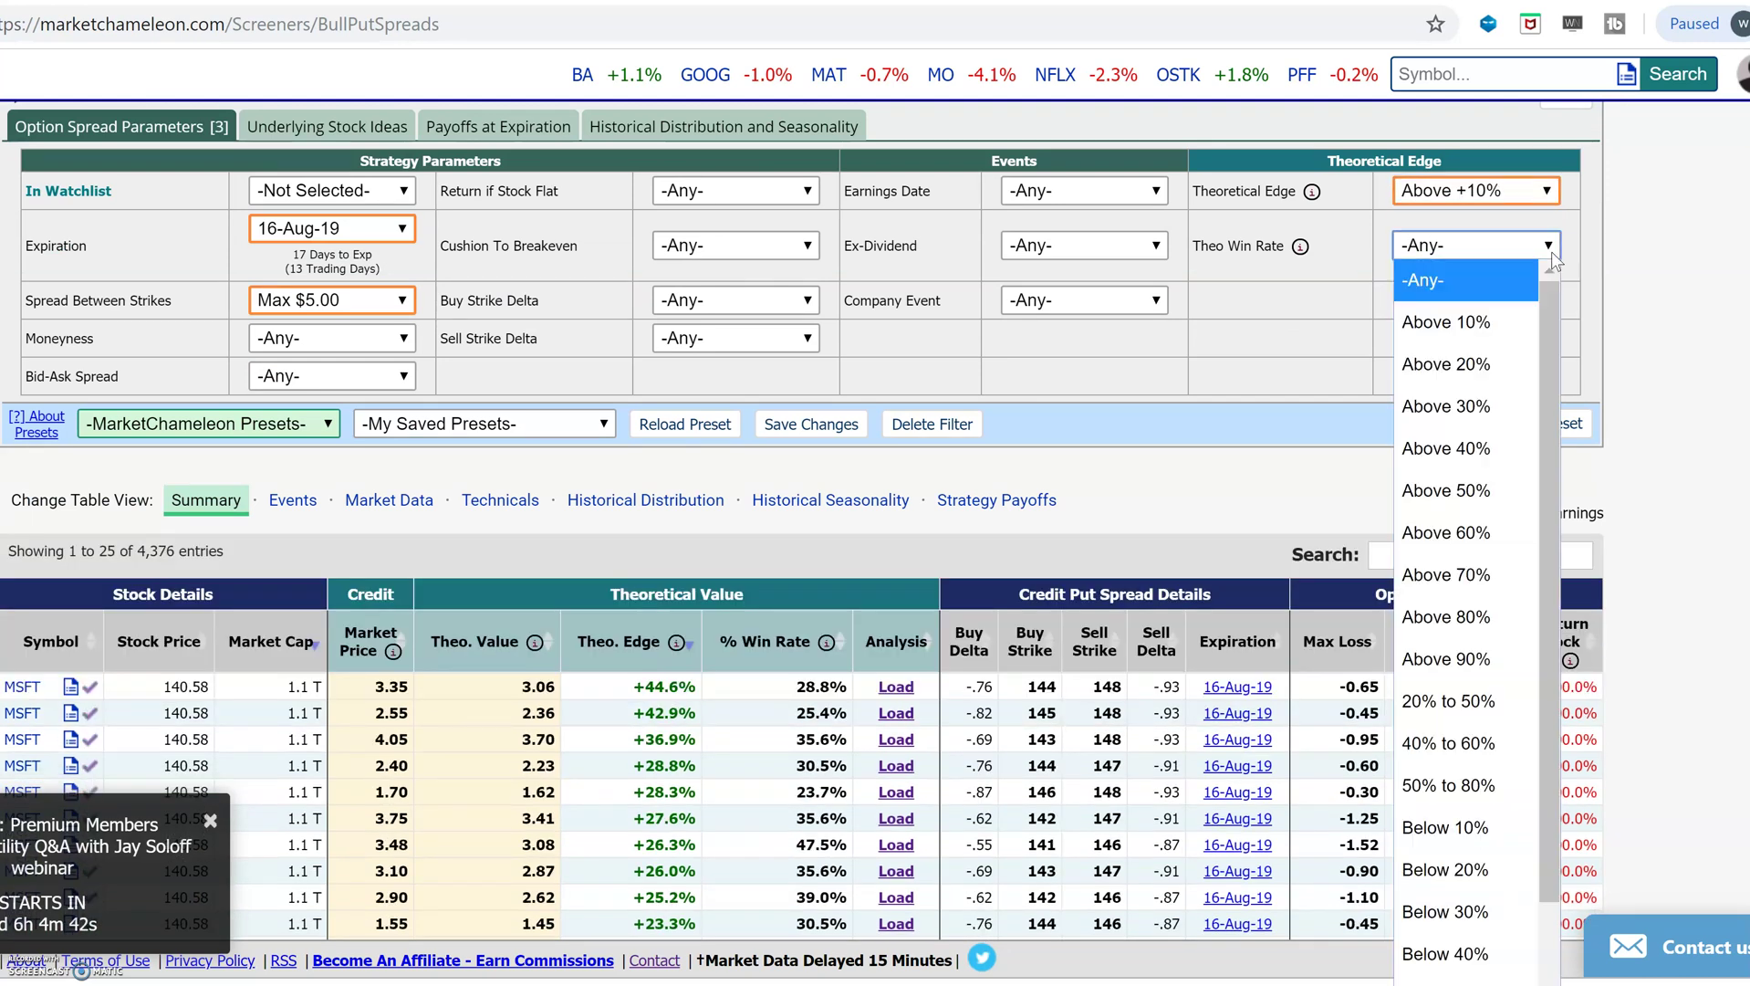
pyautogui.click(1470, 572)
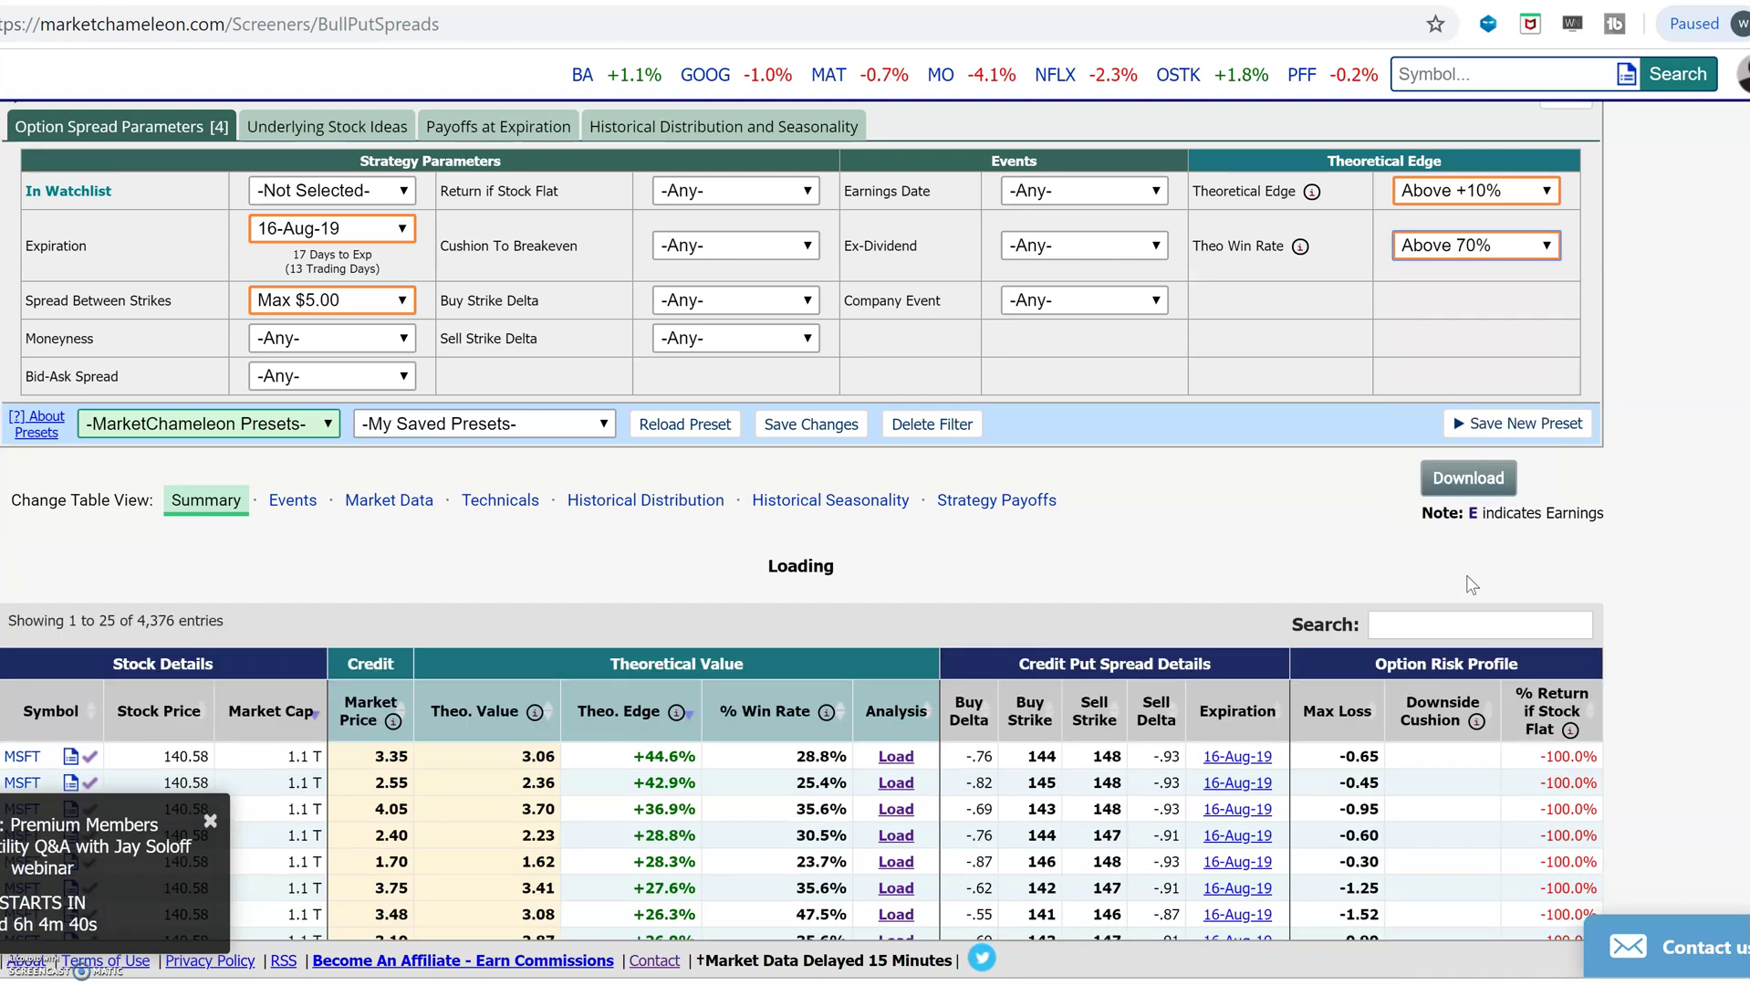
pyautogui.scroll(-3, 1167, 759)
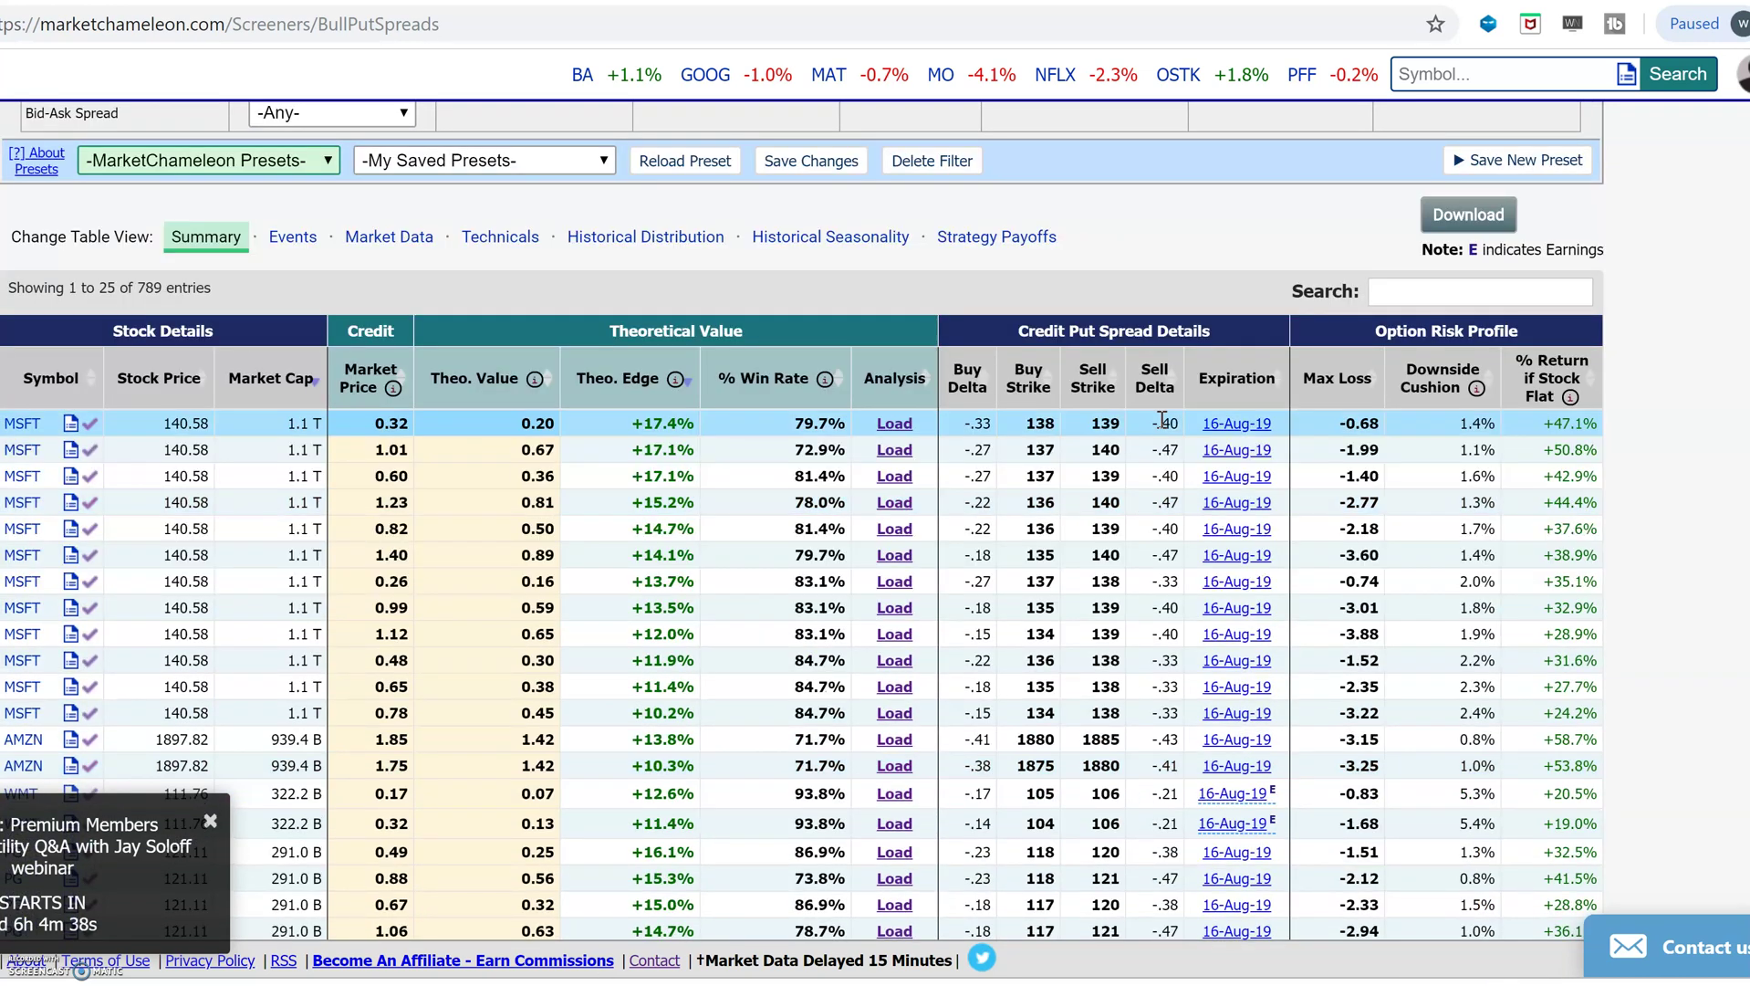
pyautogui.doubleClick(1039, 423)
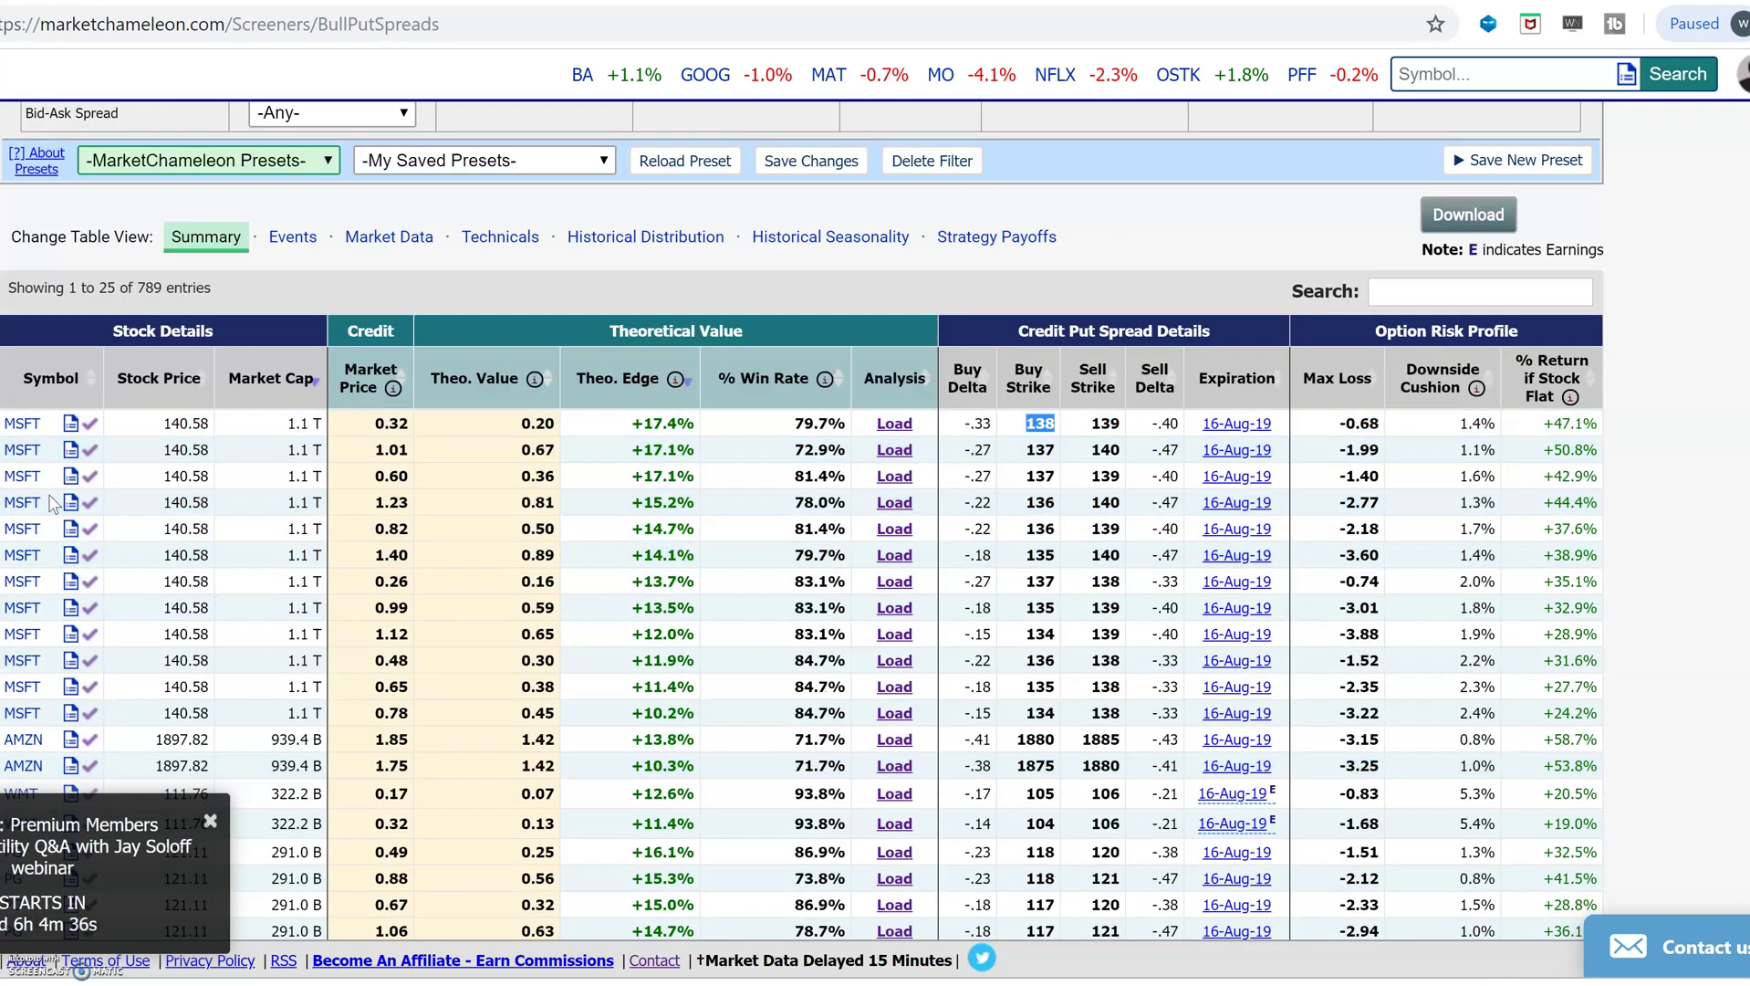
pyautogui.scroll(5, 601, 305)
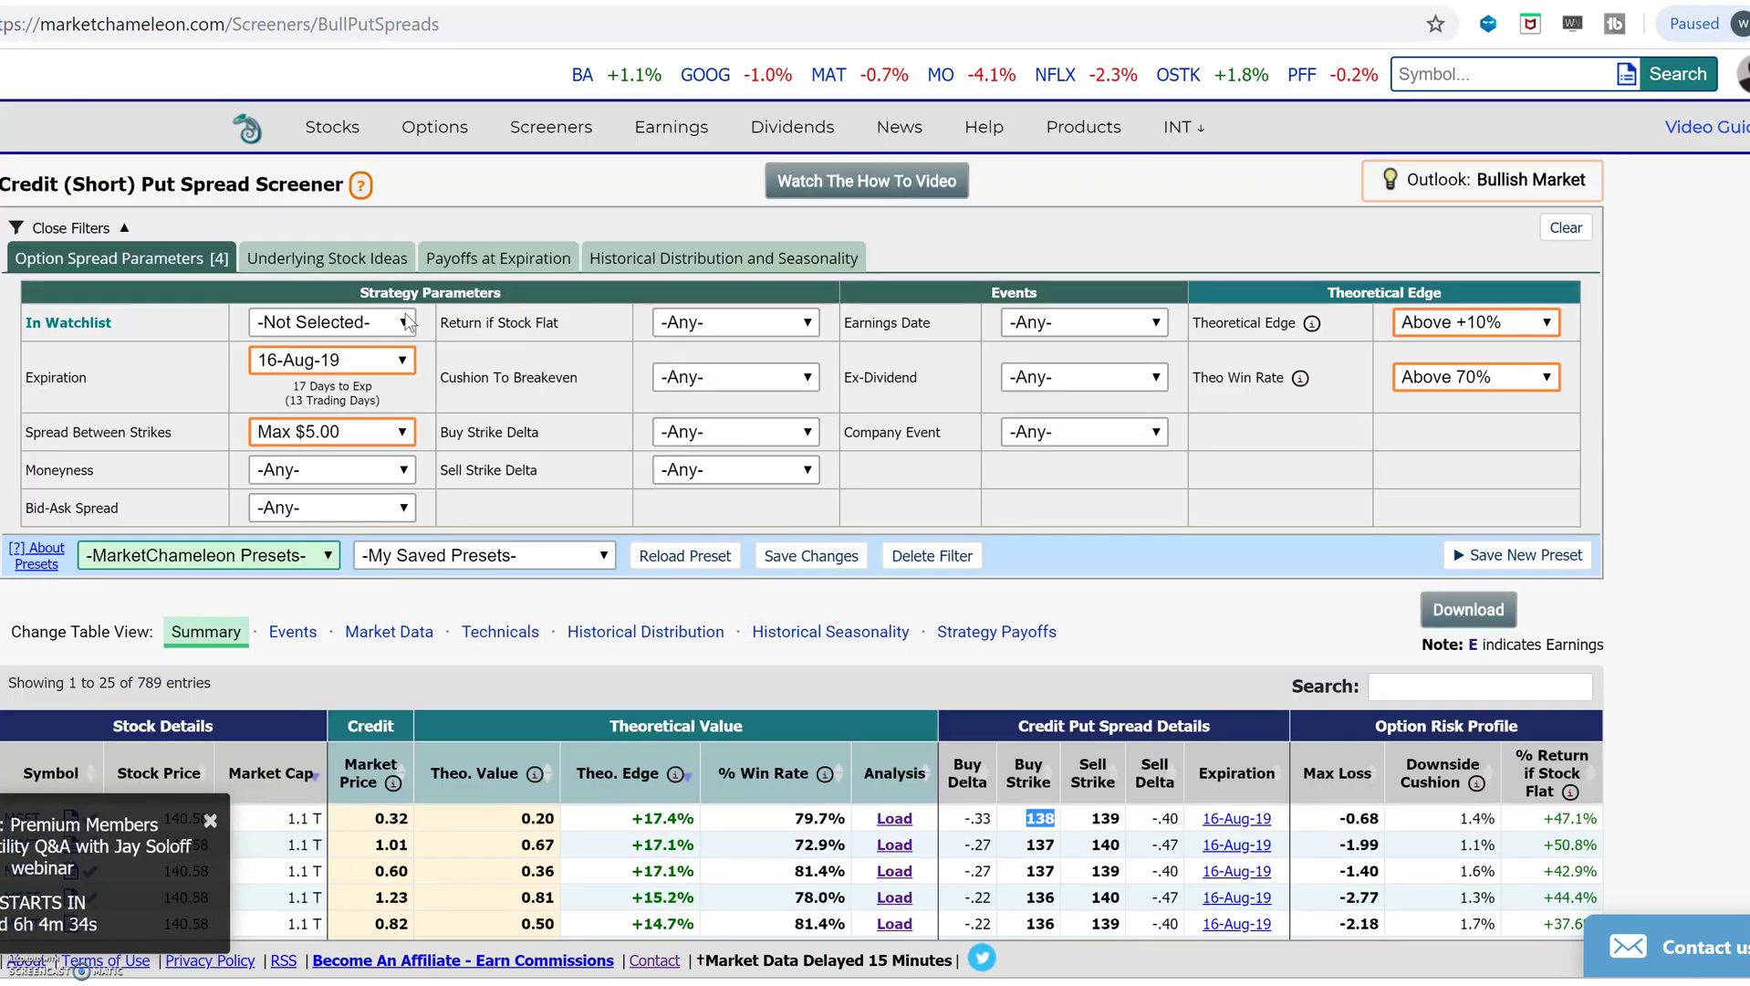
# Set In Watchlist to '-All My Watchlists-' (63 spreads), then reopen that dropdown
pyautogui.click(406, 322)
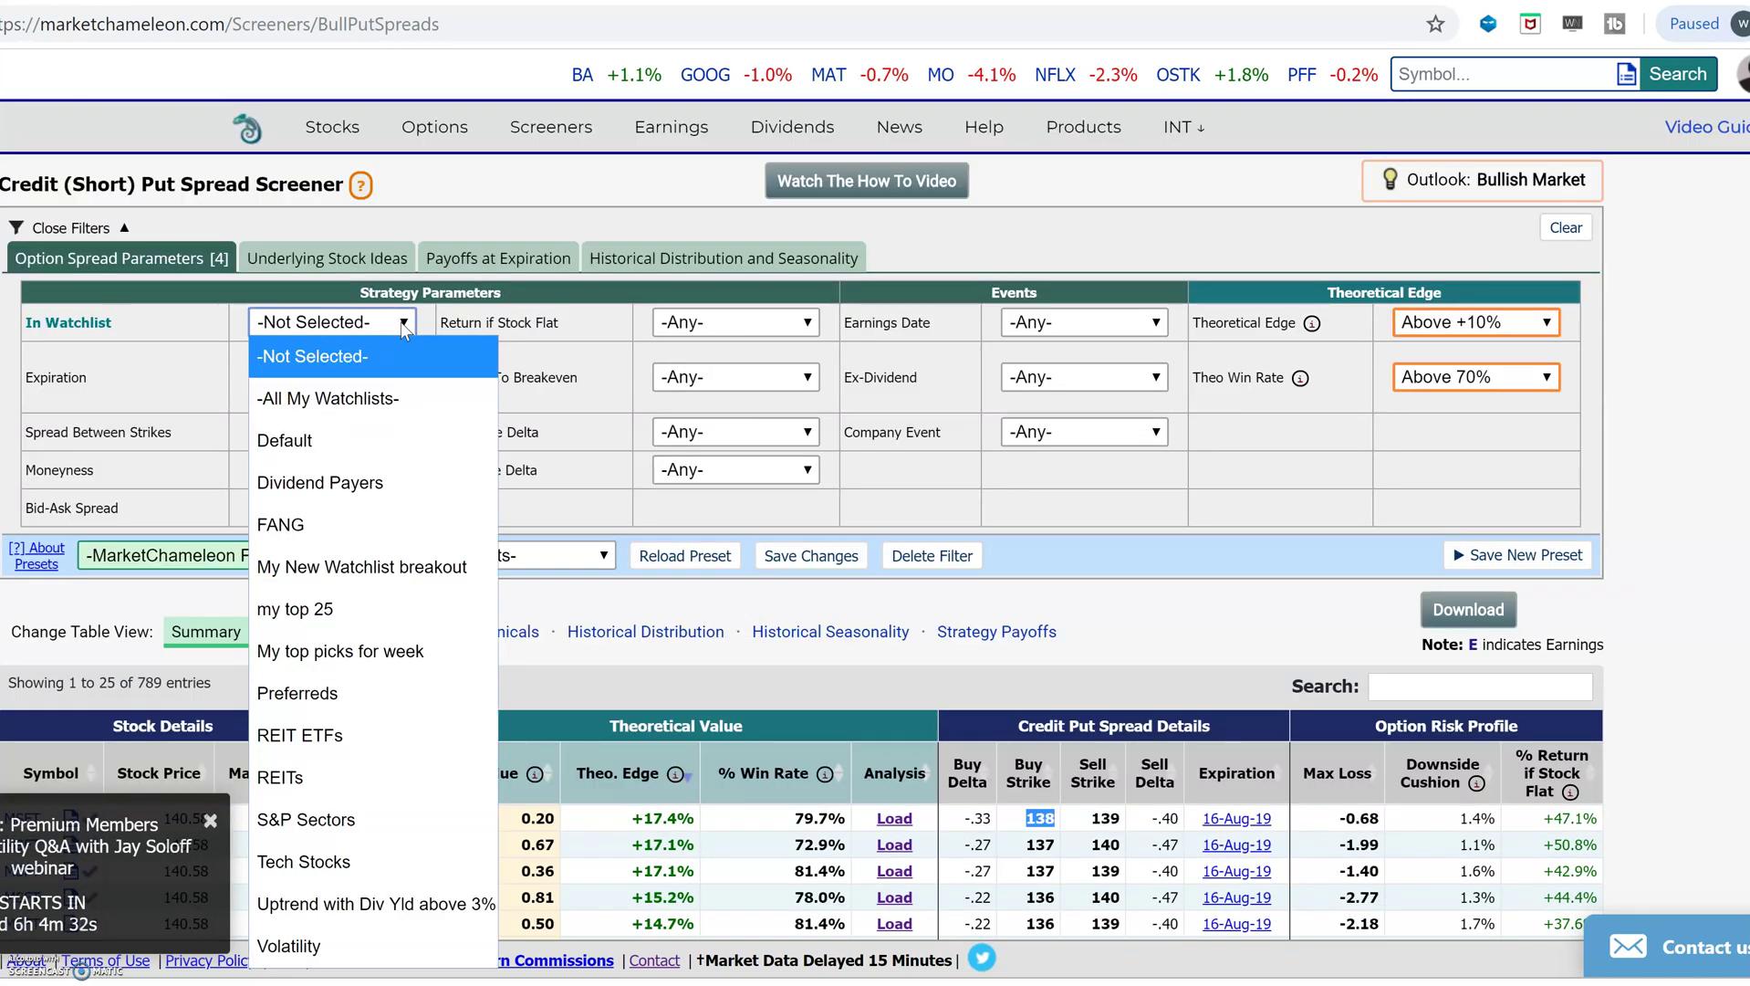
pyautogui.click(382, 416)
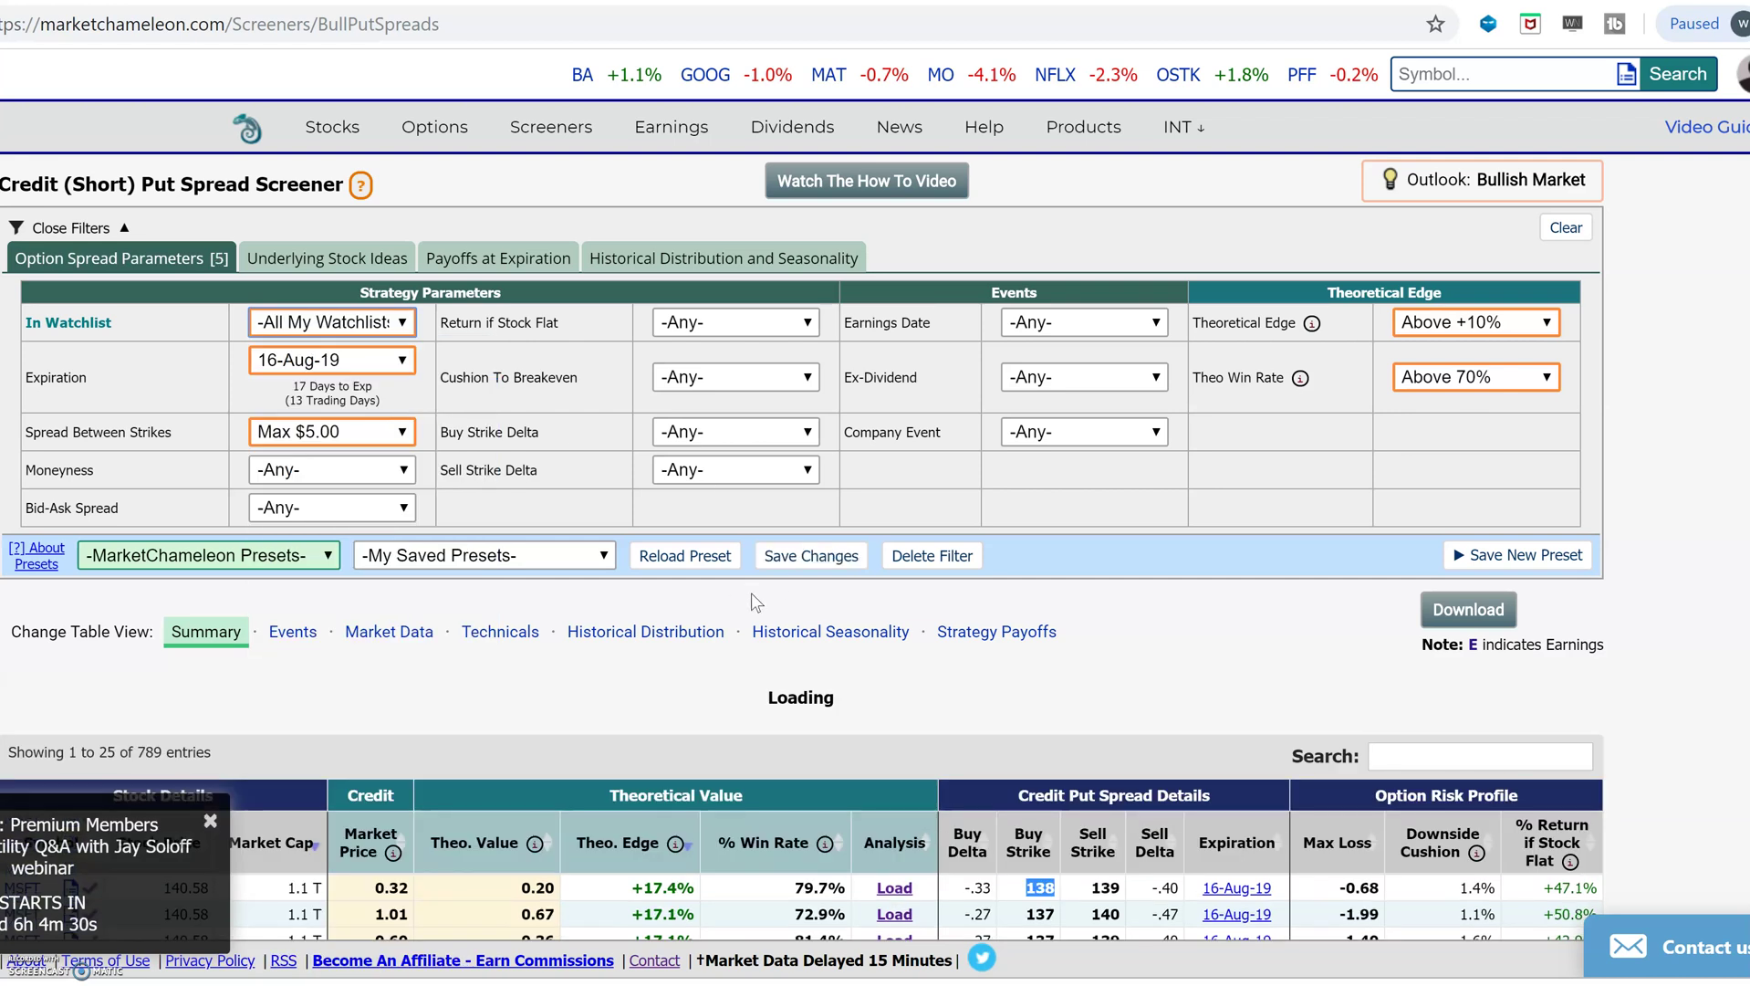
pyautogui.scroll(-6, 341, 469)
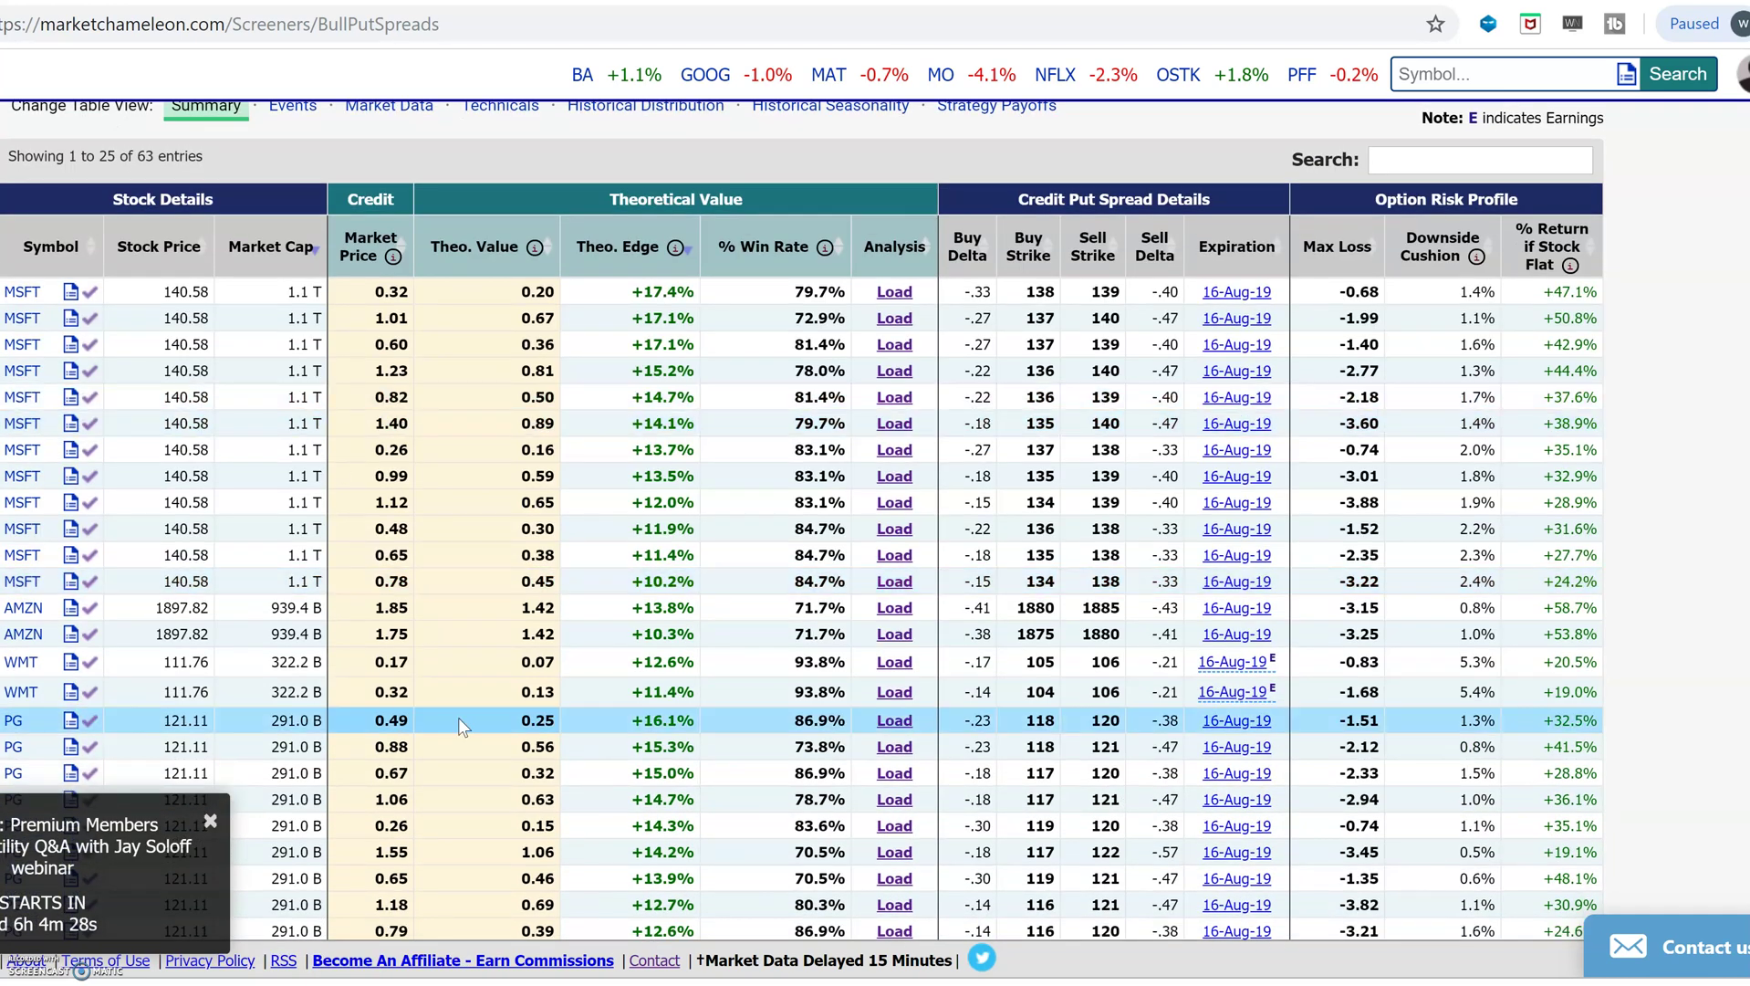
pyautogui.scroll(4, 595, 702)
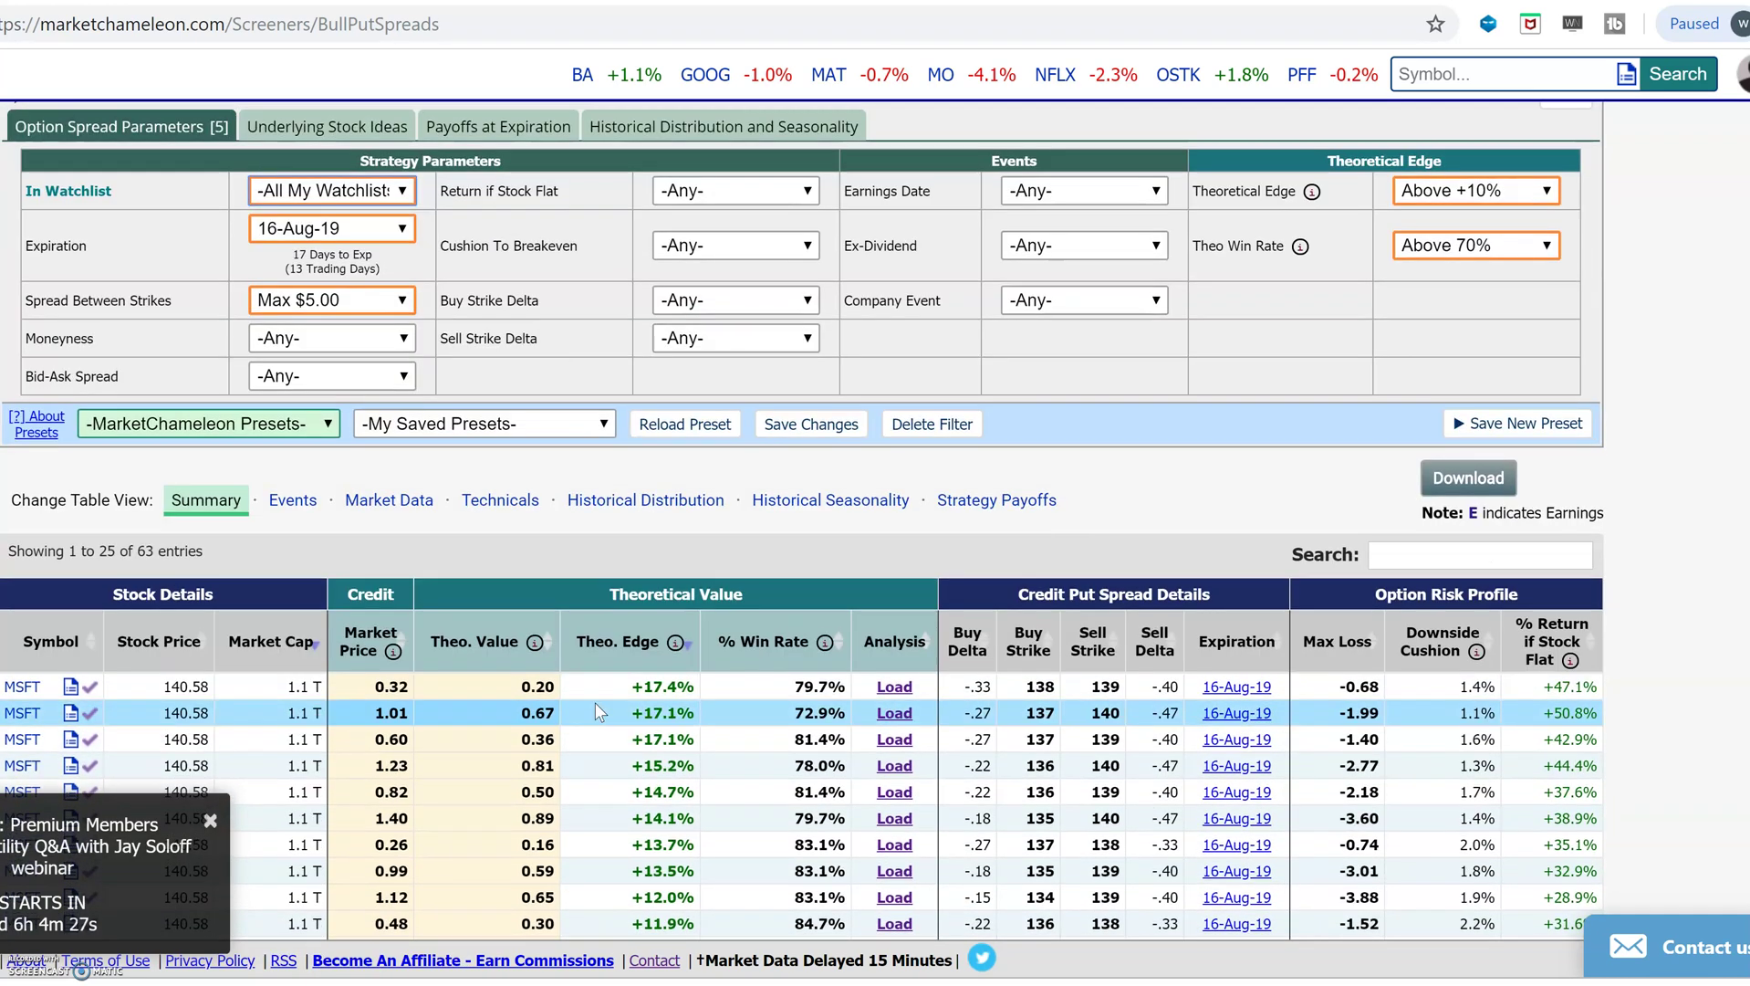
pyautogui.click(415, 198)
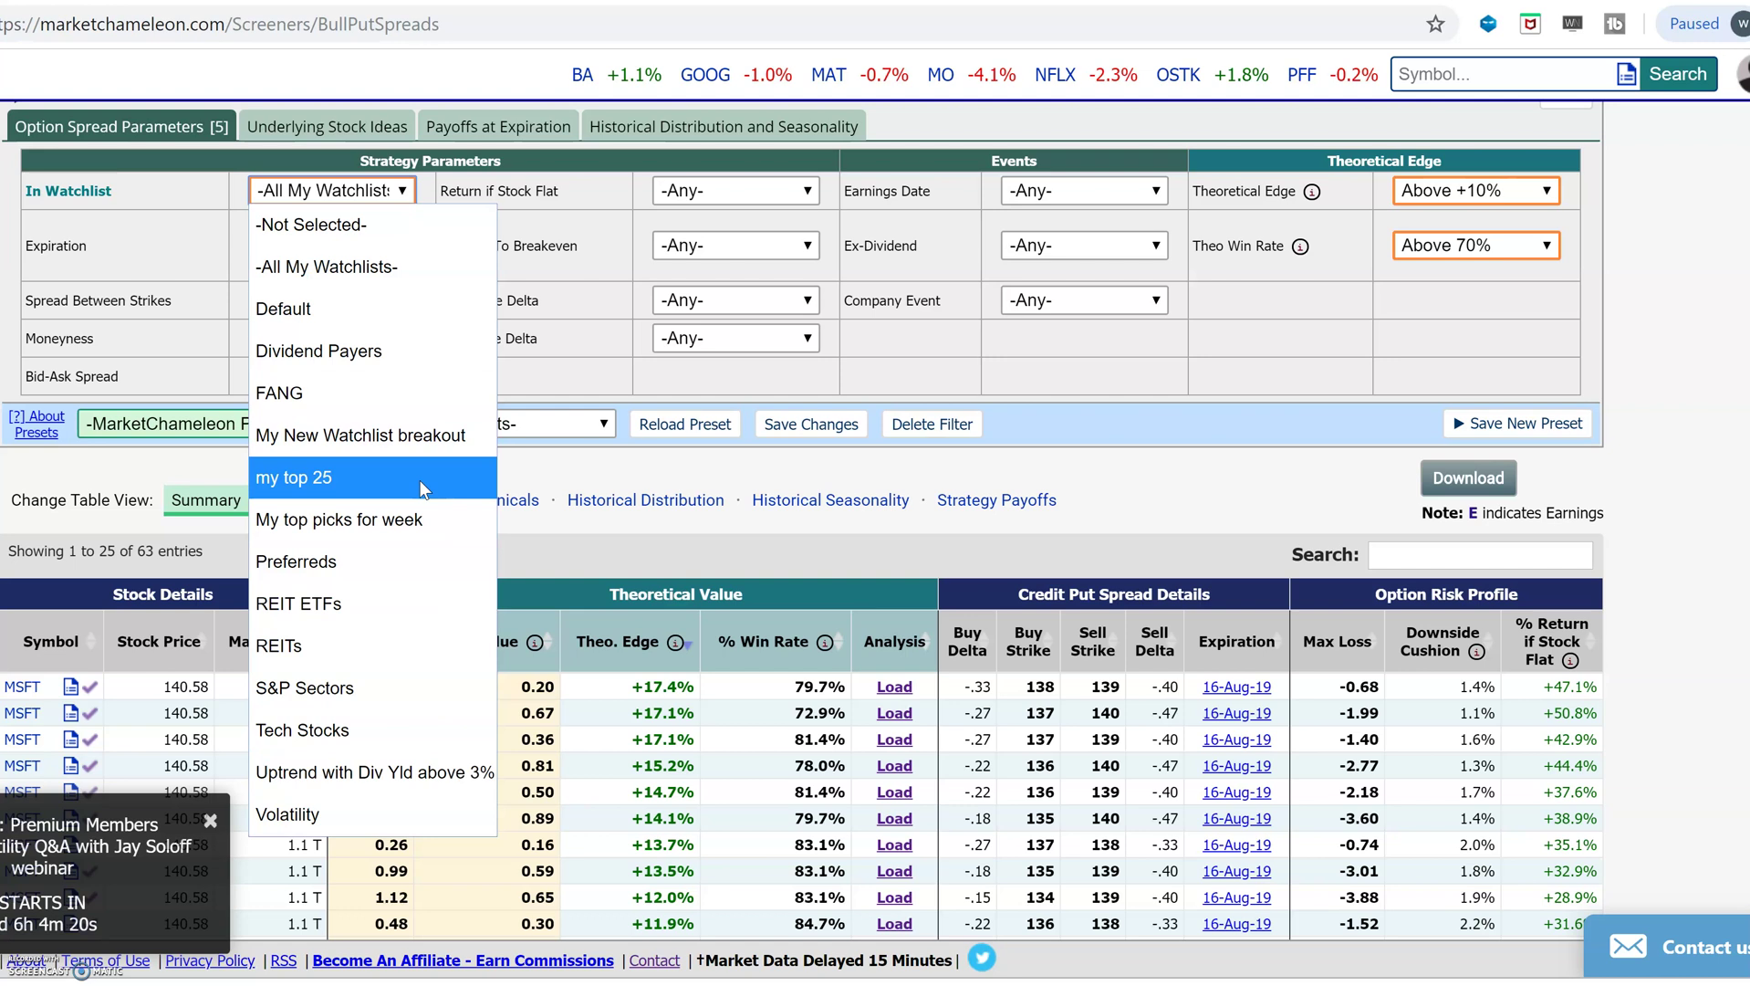
# Limit the credit put spread results to the 'My top picks for week' watchlist
pyautogui.click(367, 524)
pyautogui.scroll(-2, 764, 642)
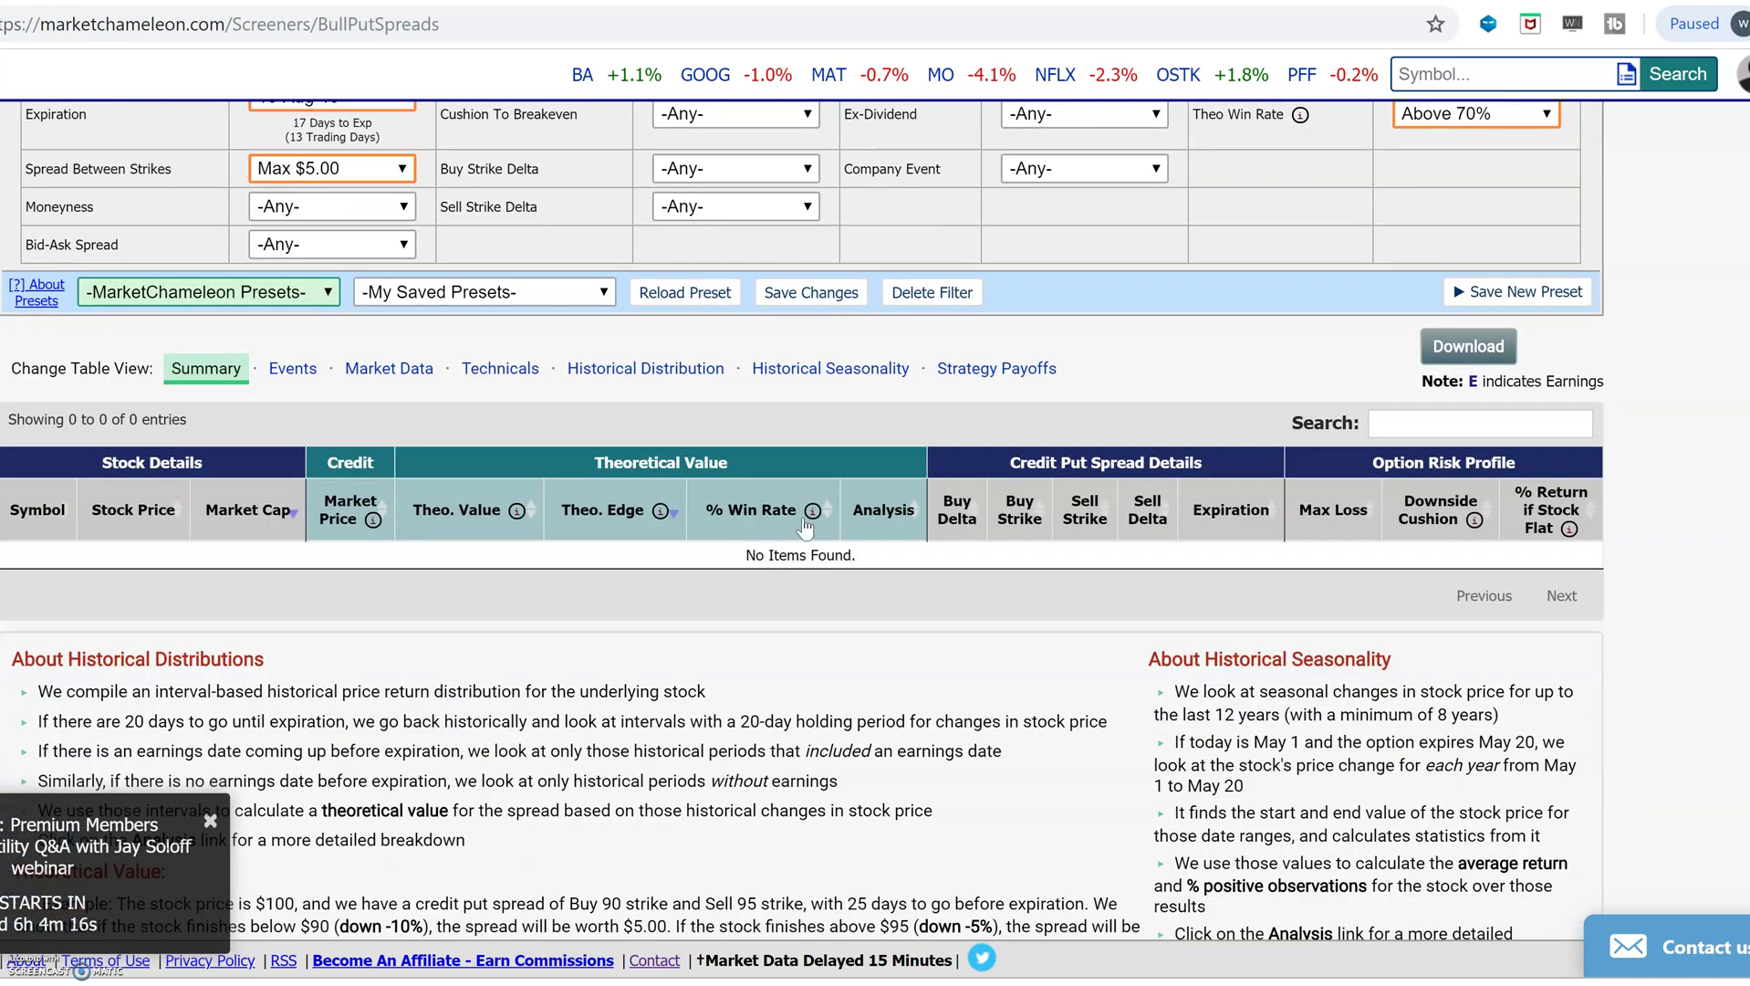
pyautogui.scroll(3, 1631, 135)
# Reset Theoretical Edge and Theo Win Rate to '-Any-' and review the 128 results
pyautogui.click(1497, 324)
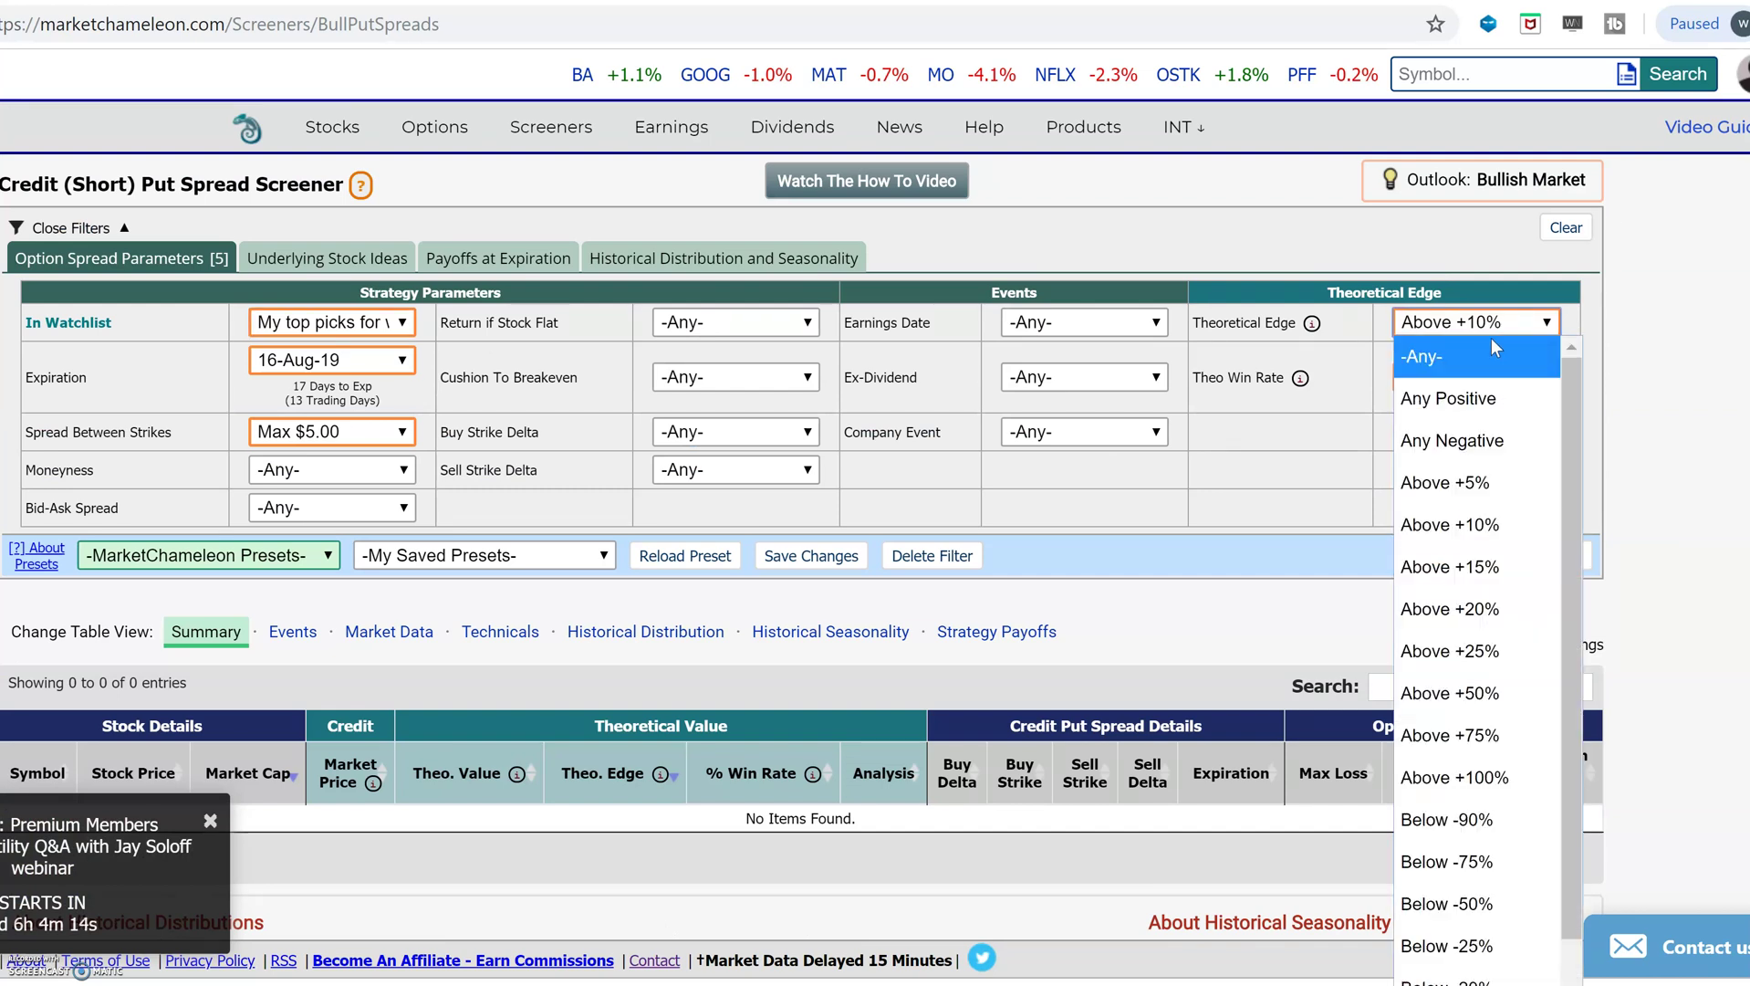
pyautogui.click(1506, 355)
pyautogui.click(1555, 393)
pyautogui.click(1504, 403)
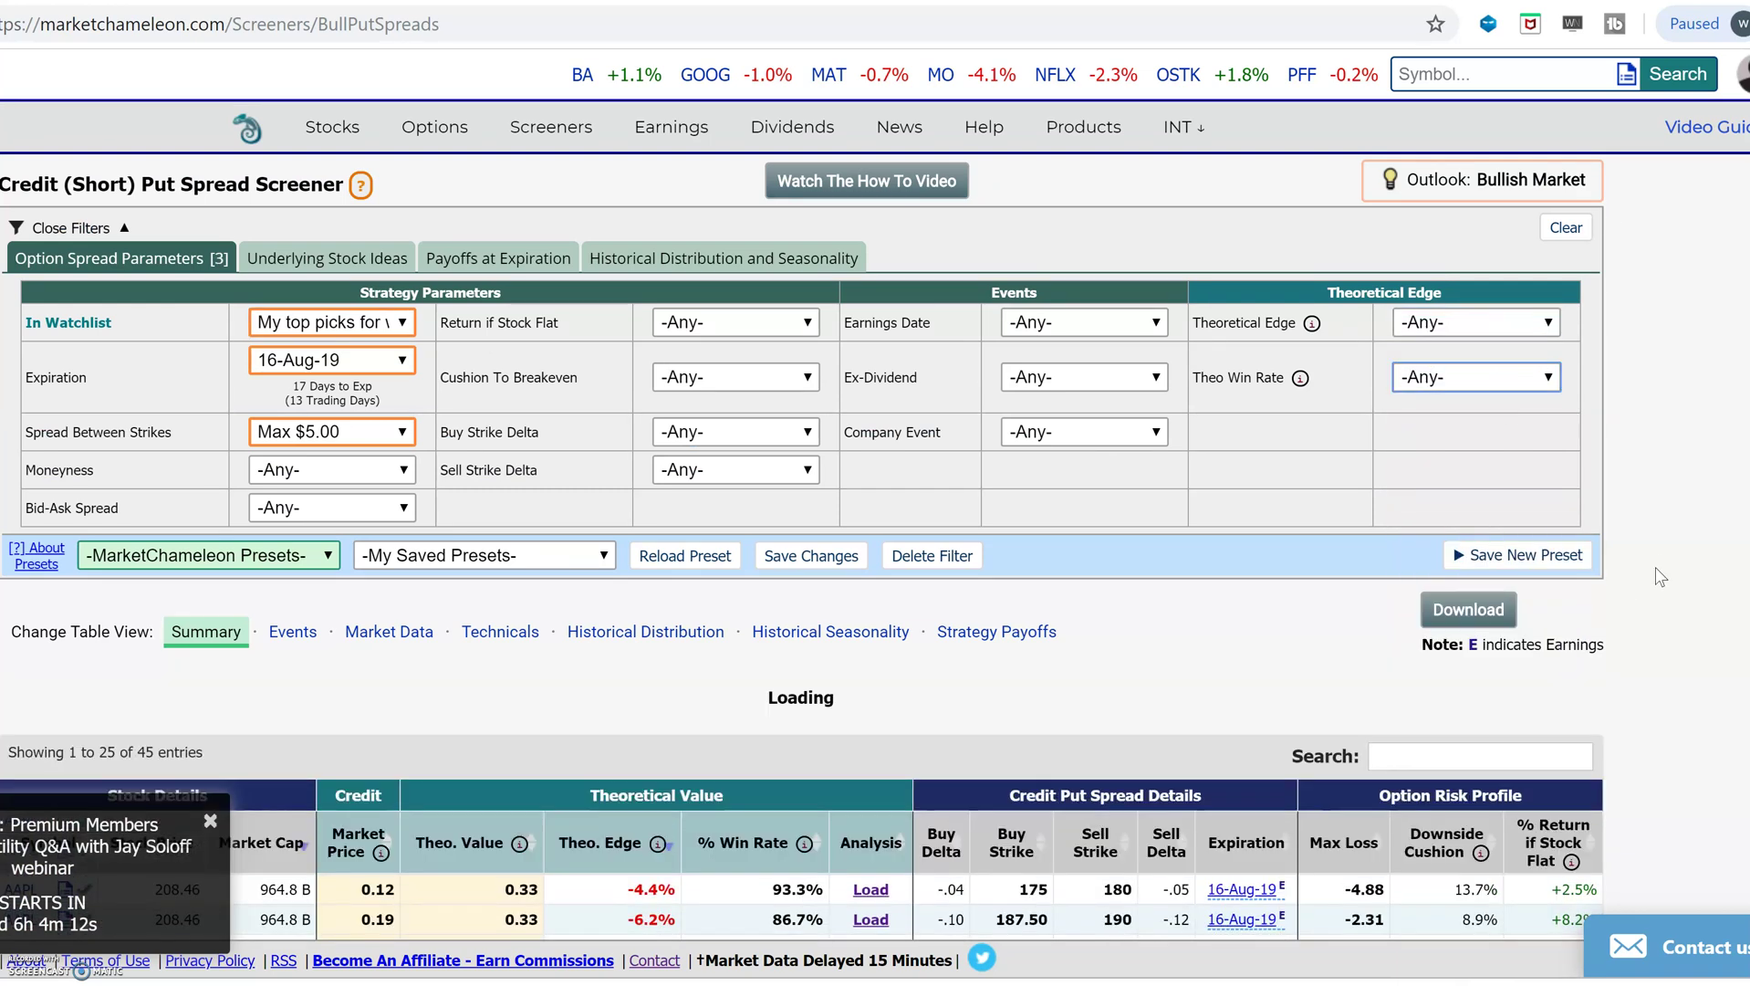
pyautogui.scroll(-5, 1661, 566)
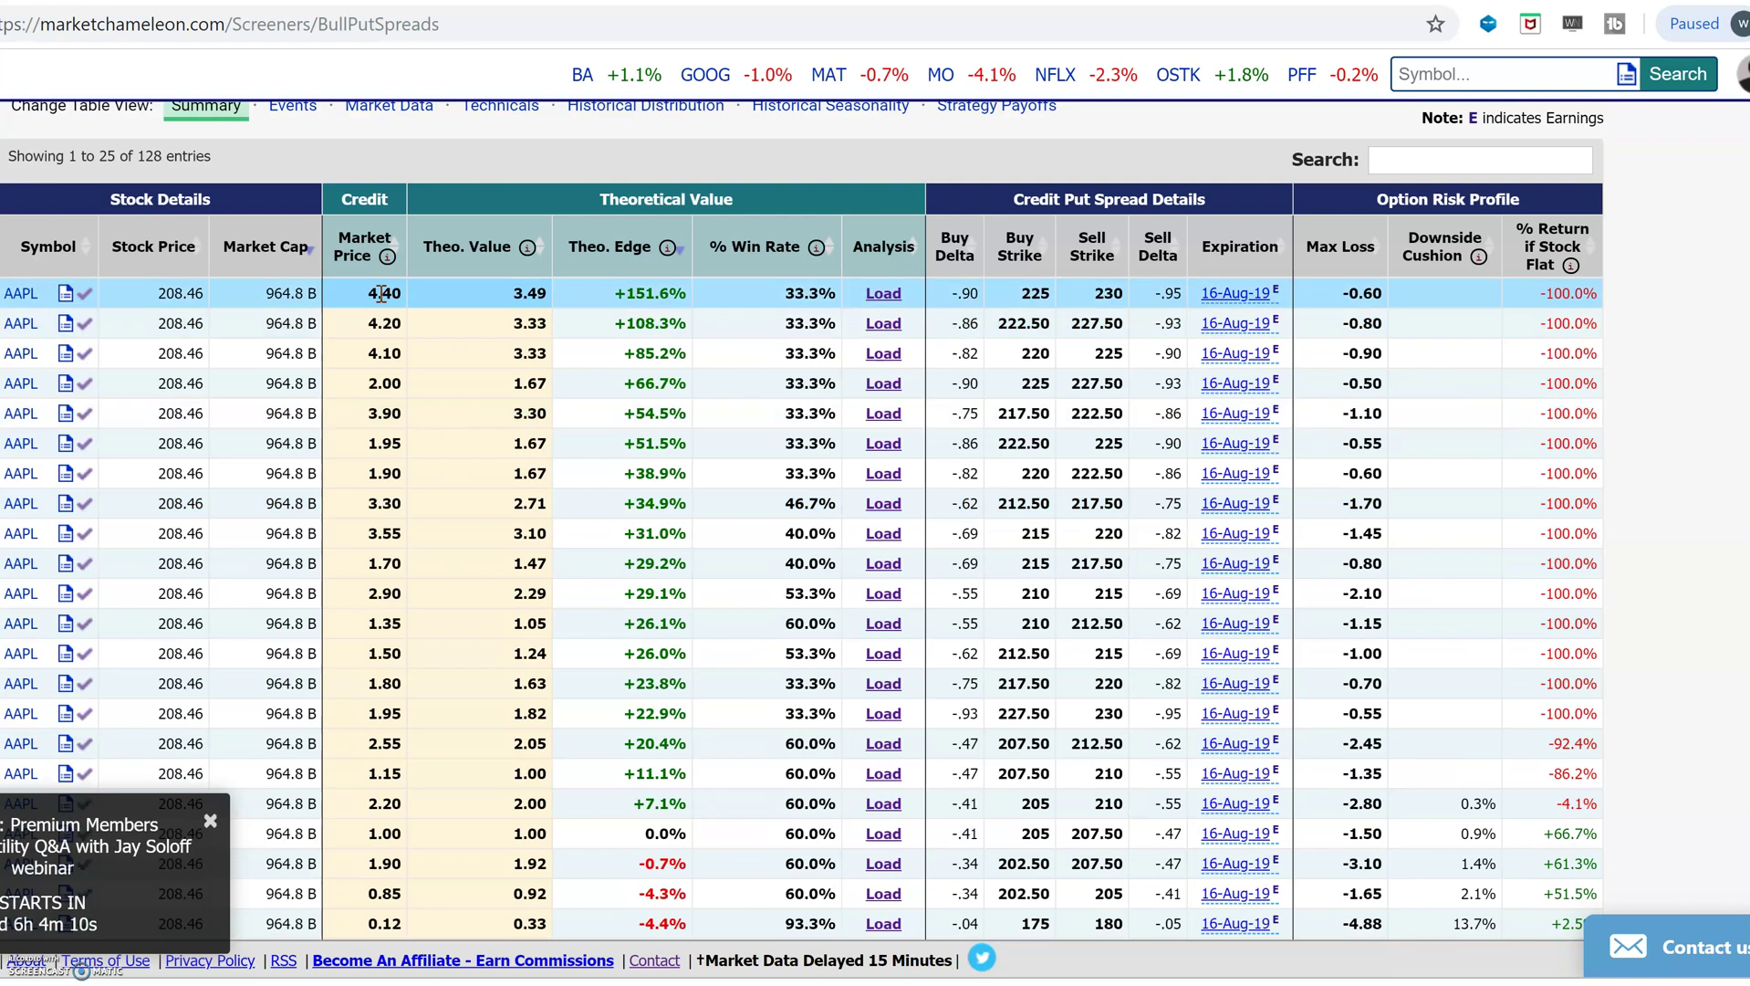
pyautogui.scroll(-2, 438, 677)
pyautogui.scroll(7, 438, 677)
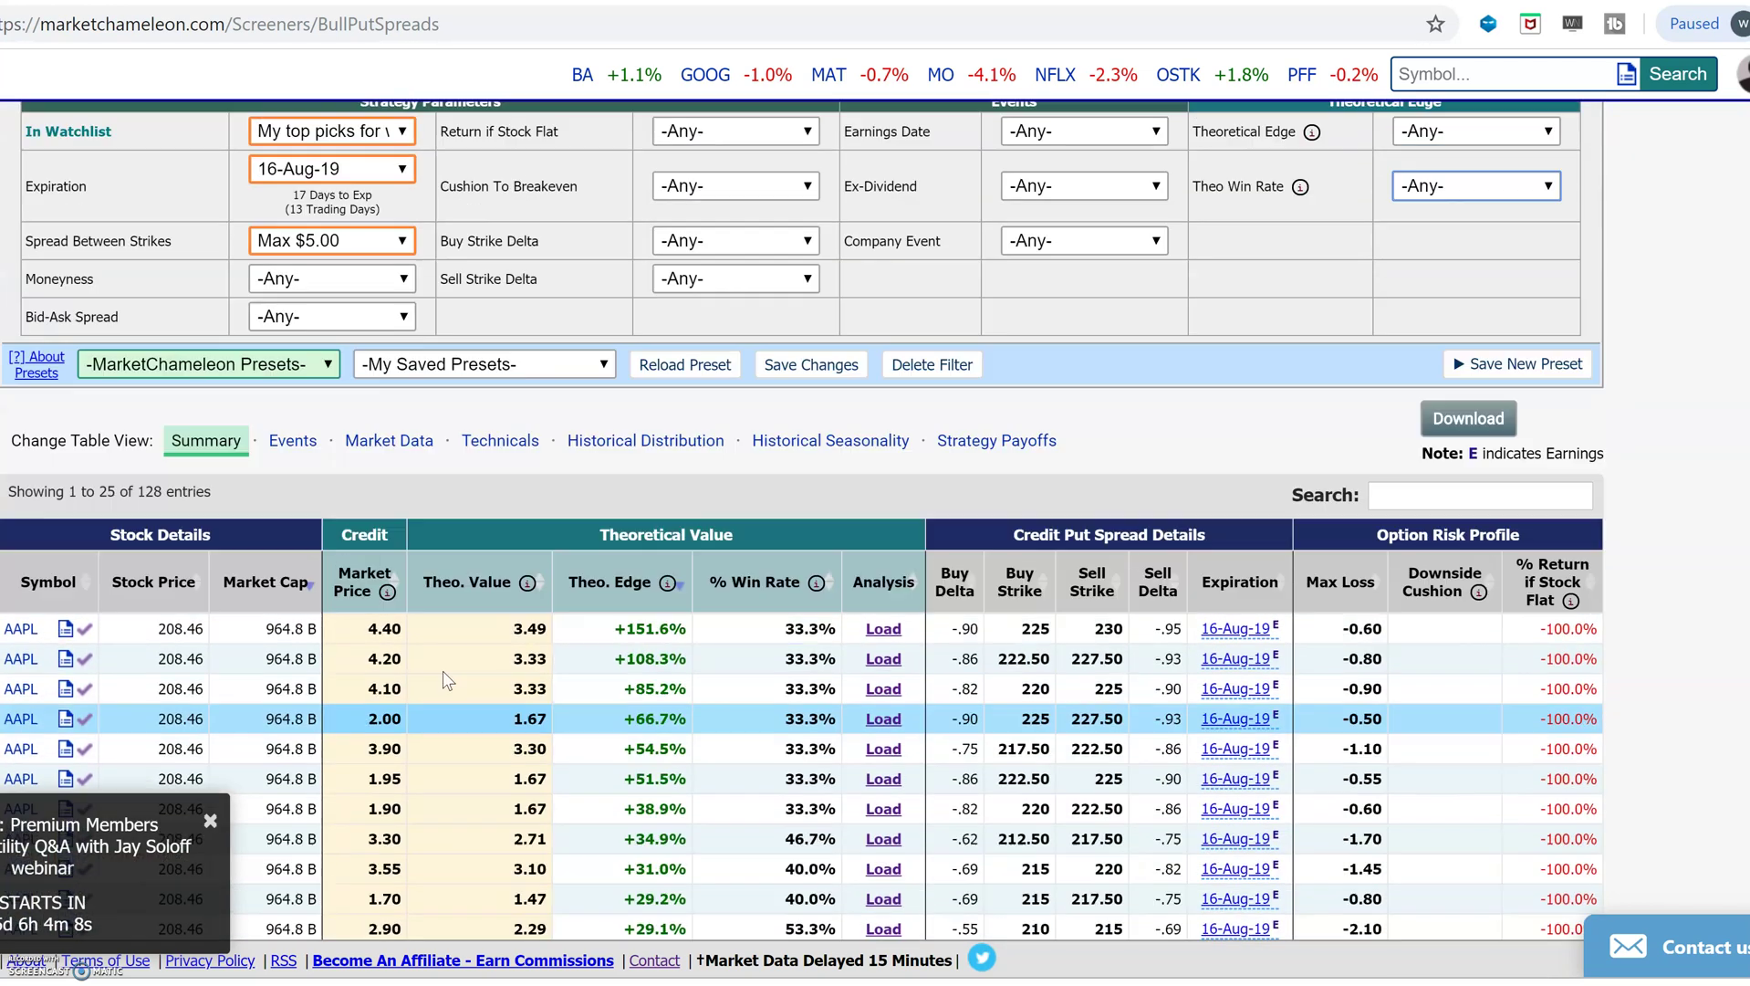